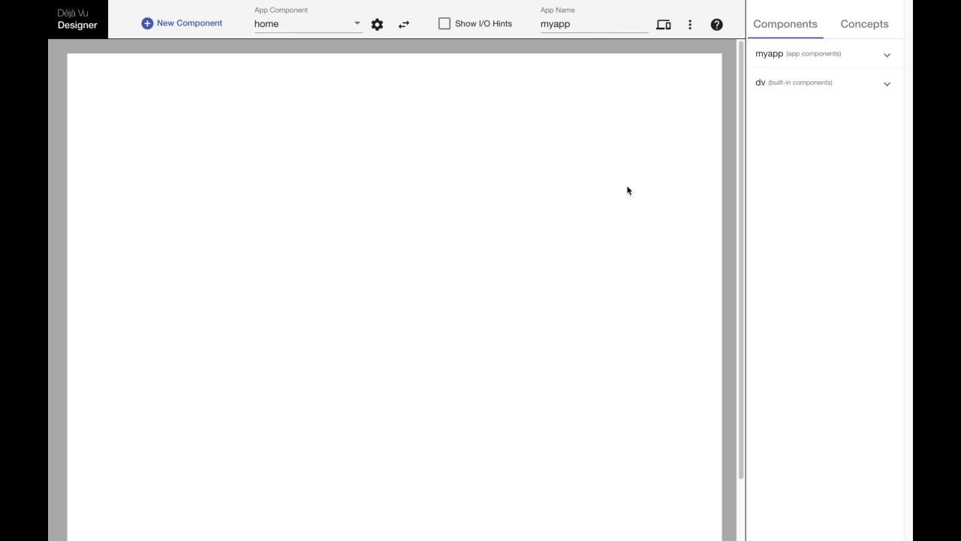
Rename the app to "partyplanner".
{"action": "double_click", "coordinate": [556, 25]}
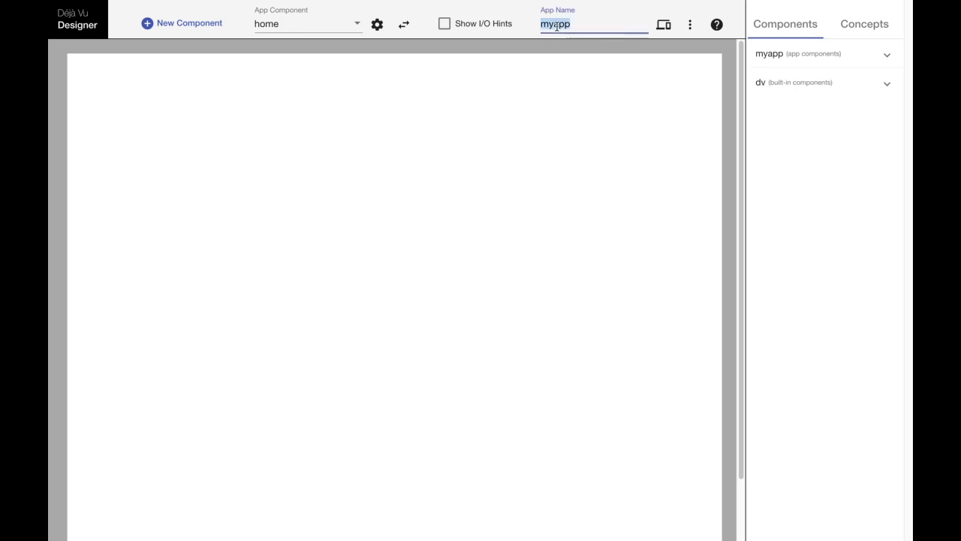
{"action": "type", "text": "partyla"}
{"action": "key", "text": "BackSpace"}
{"action": "key", "text": "BackSpace"}
{"action": "type", "text": "planner"}
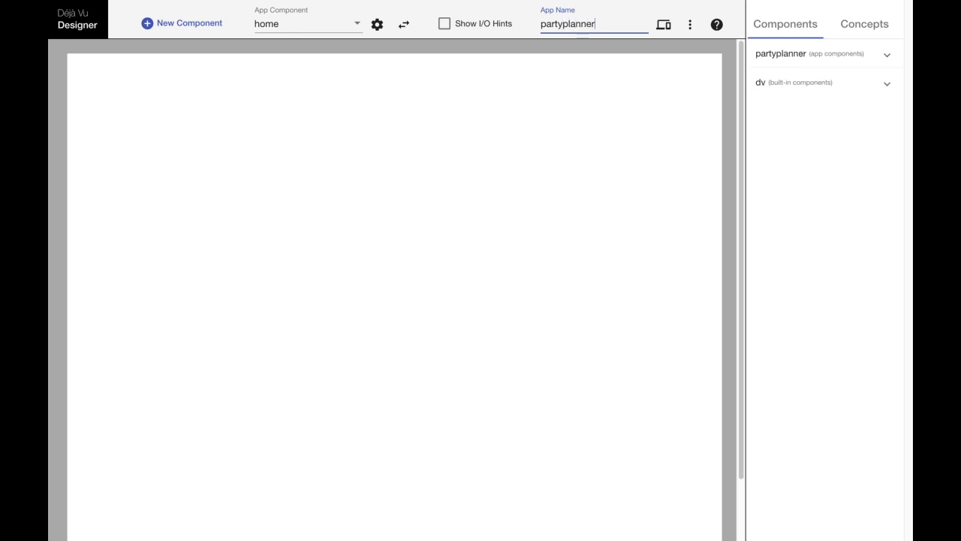
{"action": "left_click", "coordinate": [620, 89]}
Place a built-in text component on the empty home page.
{"action": "left_click", "coordinate": [782, 83]}
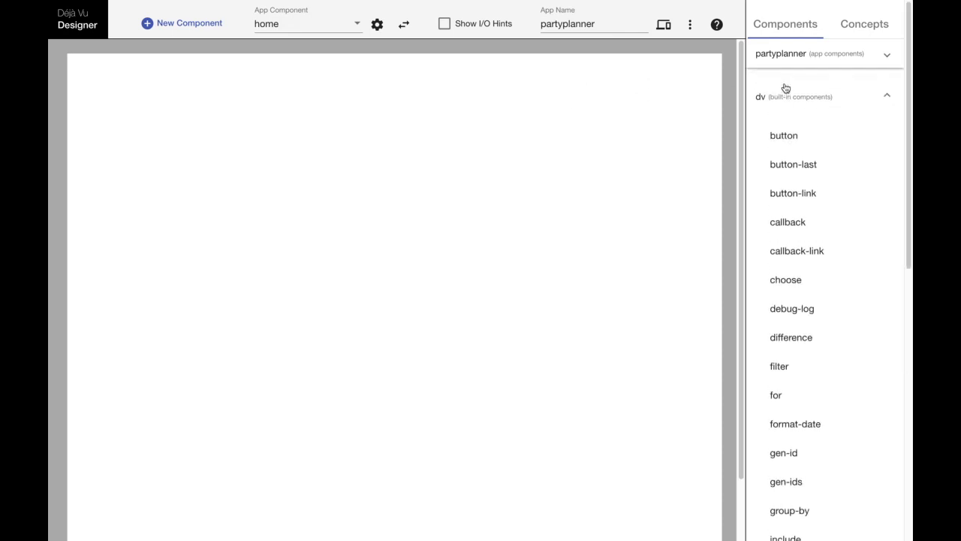
{"action": "scroll", "coordinate": [811, 100], "scroll_direction": "down", "scroll_amount": 3}
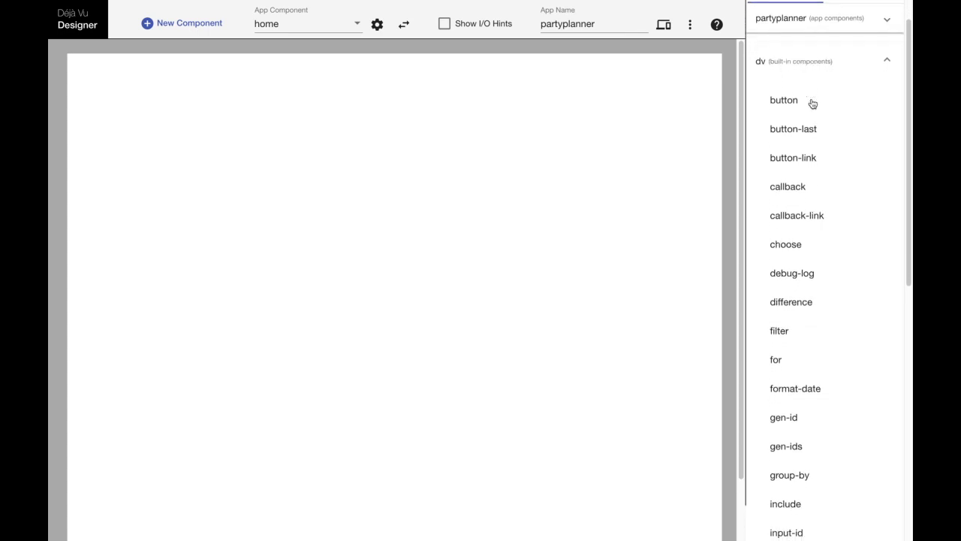
{"action": "scroll", "coordinate": [812, 103], "scroll_direction": "down", "scroll_amount": 9}
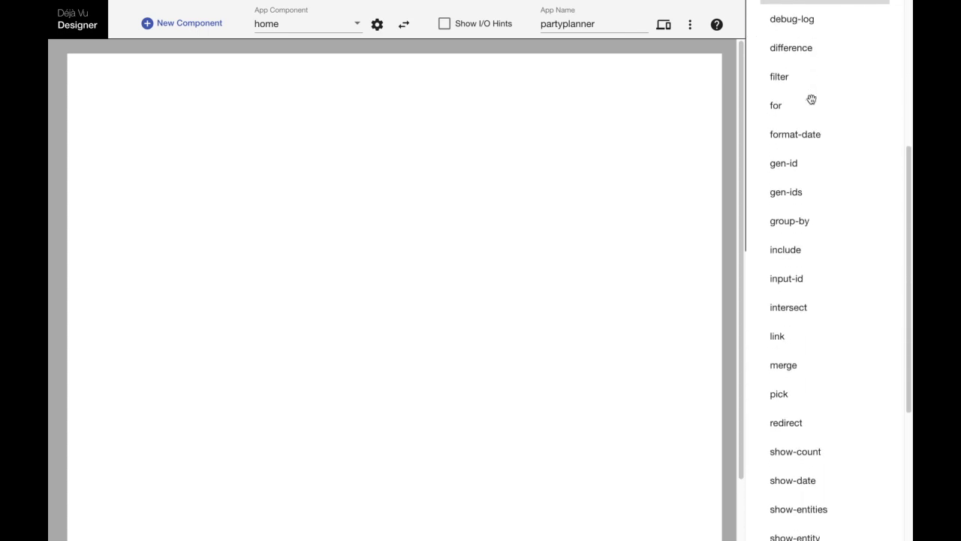
{"action": "scroll", "coordinate": [812, 99], "scroll_direction": "down", "scroll_amount": 4}
{"action": "mouse_move", "coordinate": [787, 488]}
{"action": "left_click_drag", "start_coordinate": [801, 524], "coordinate": [467, 272]}
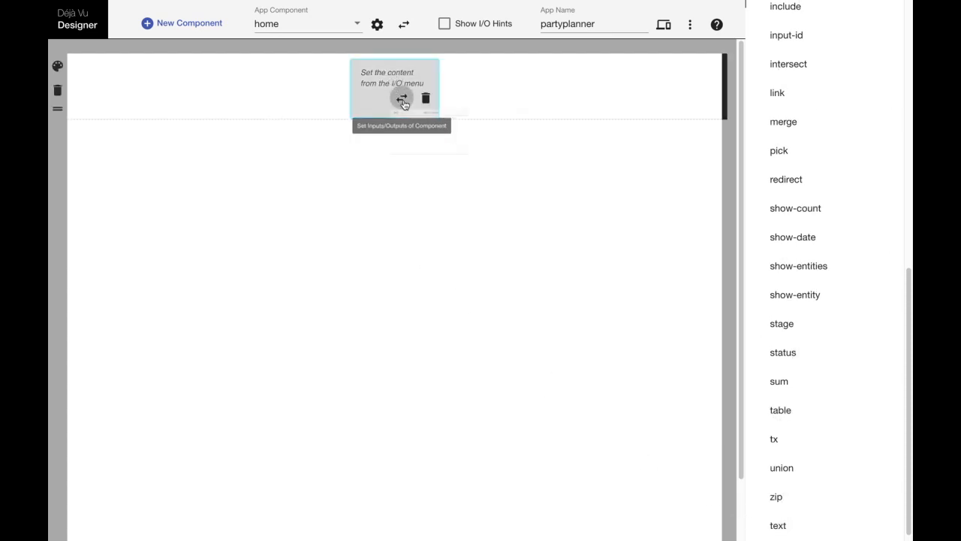
{"action": "left_click", "coordinate": [401, 96]}
{"action": "left_click", "coordinate": [444, 197]}
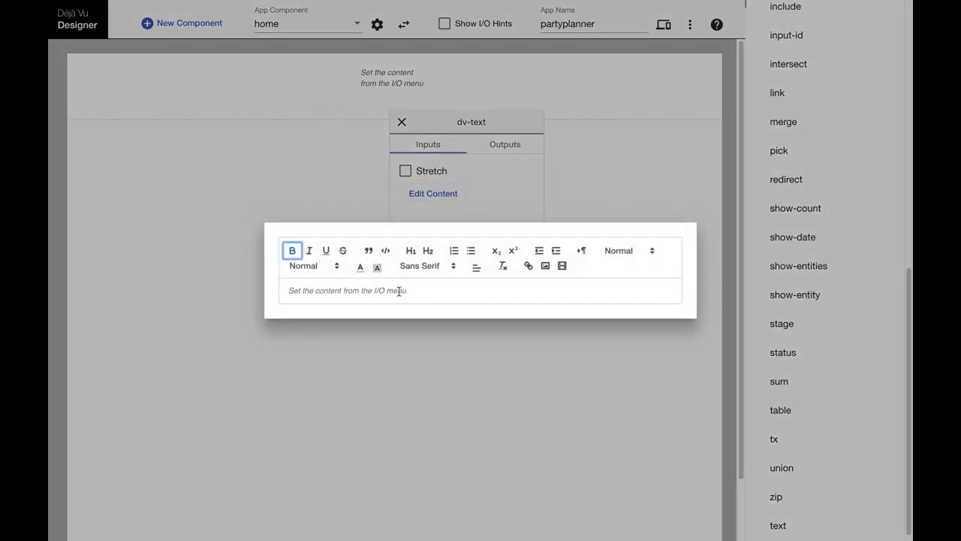
{"action": "left_click", "coordinate": [401, 121]}
{"action": "left_click", "coordinate": [401, 122]}
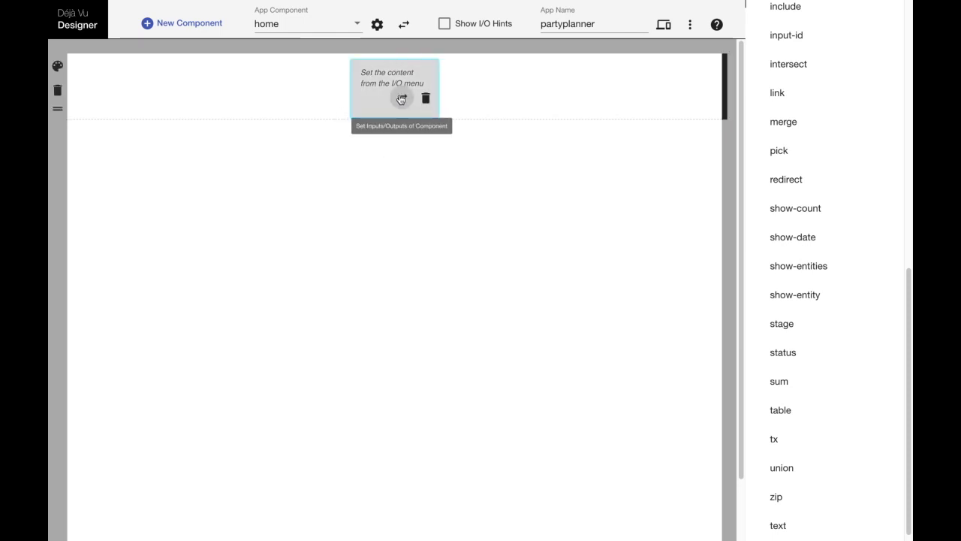
Set the text component's content to "Party Planner" and format it as Heading 1.
{"action": "left_click", "coordinate": [402, 99]}
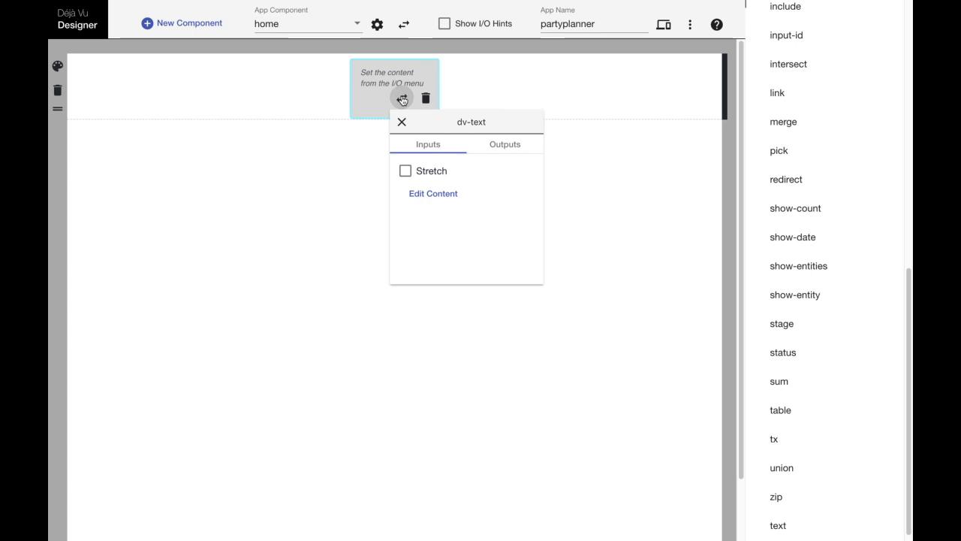
{"action": "left_click", "coordinate": [442, 197]}
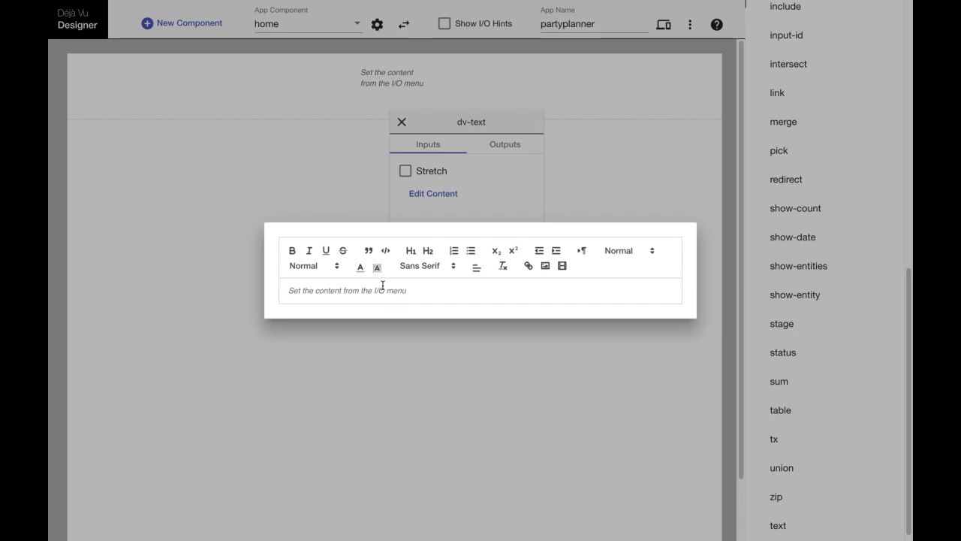
{"action": "type", "text": "Party Planner"}
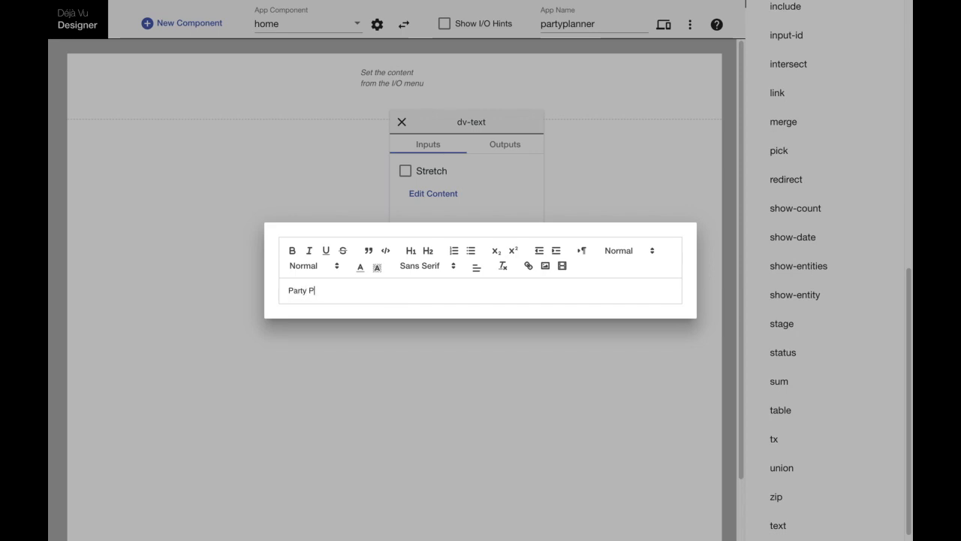
{"action": "key", "text": "ctrl+a"}
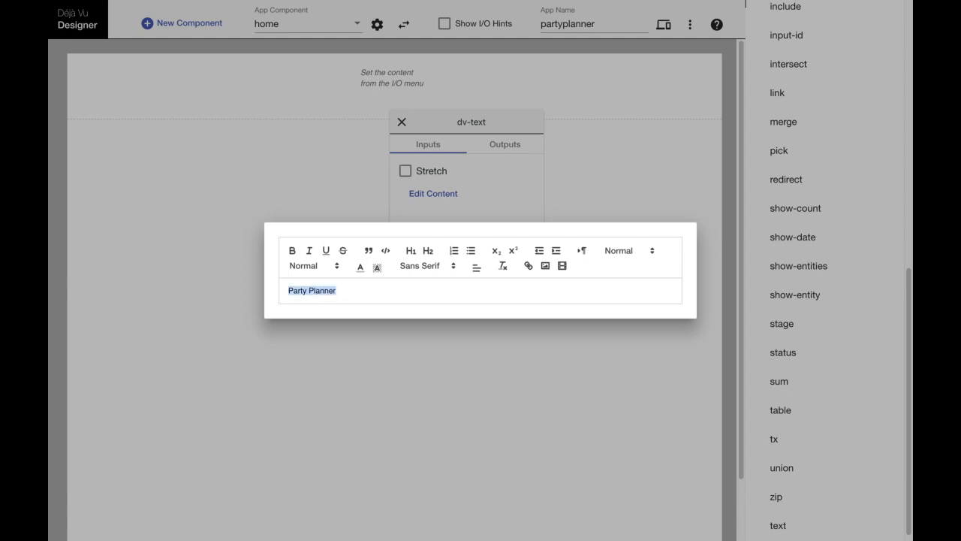
{"action": "left_click", "coordinate": [309, 266]}
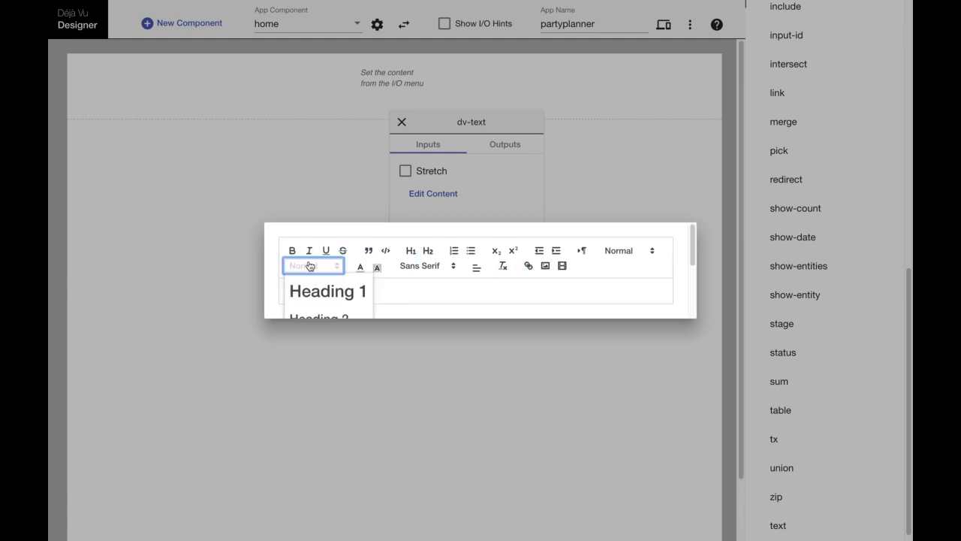
{"action": "left_click", "coordinate": [349, 289]}
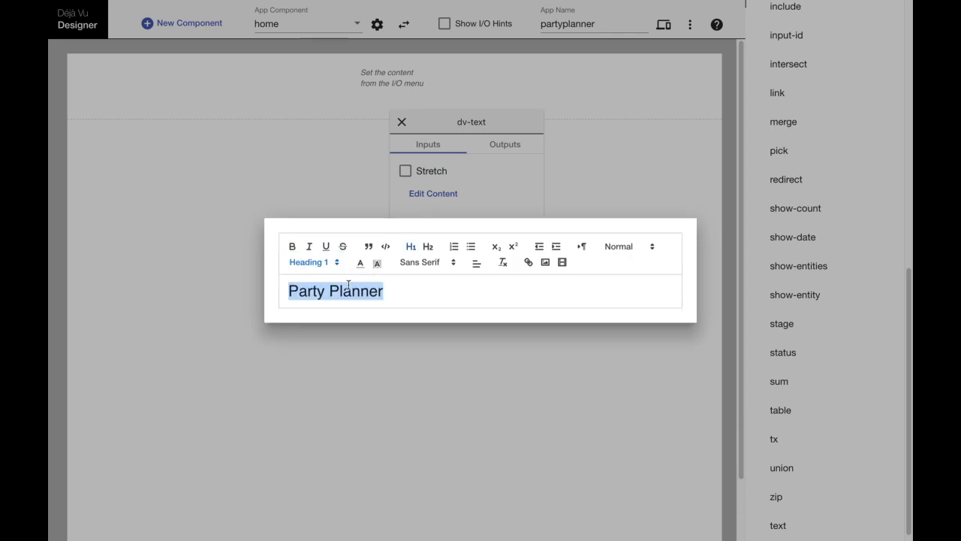
{"action": "left_click", "coordinate": [309, 179]}
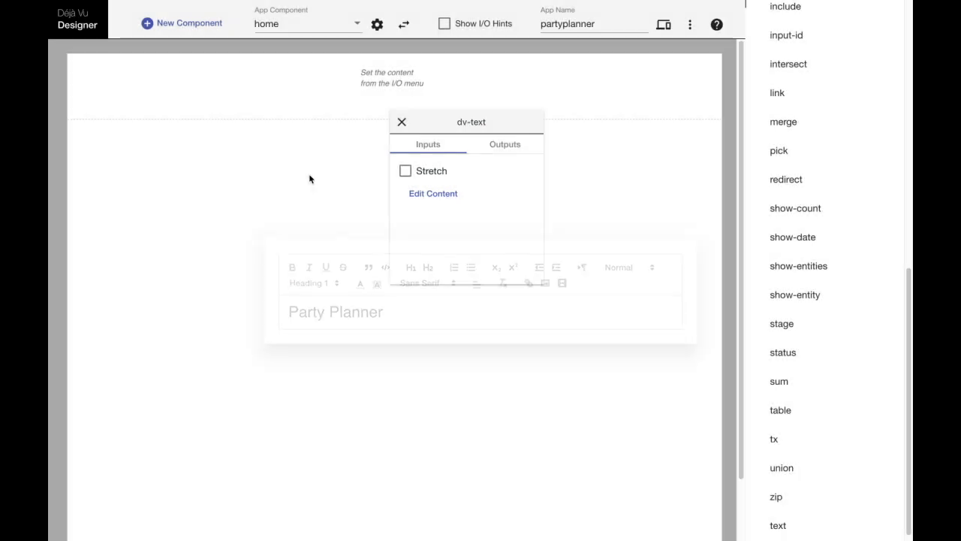
{"action": "left_click", "coordinate": [402, 122]}
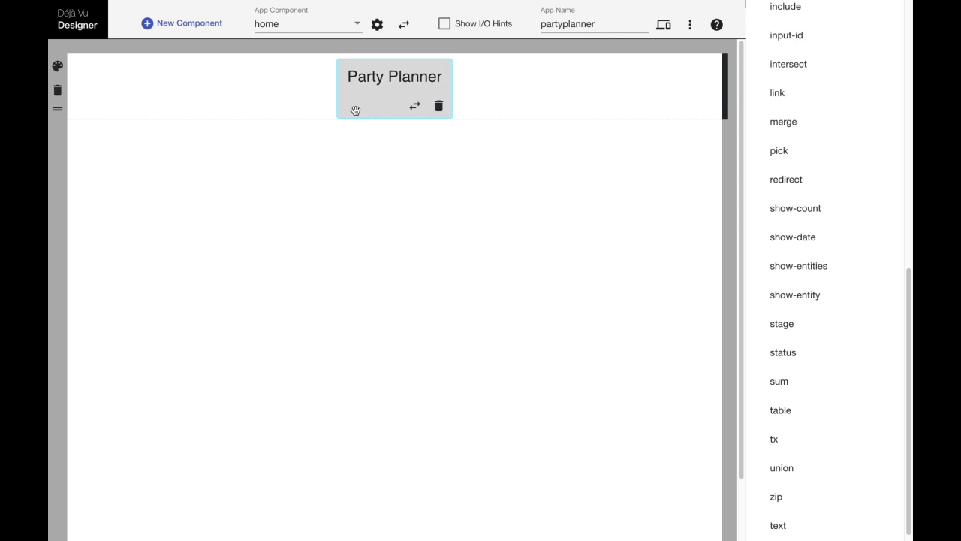
Add a second text component below the Party Planner title with the content "All Parties".
{"action": "scroll", "coordinate": [797, 466], "scroll_direction": "down", "scroll_amount": 1}
{"action": "left_click_drag", "start_coordinate": [804, 519], "coordinate": [423, 242]}
{"action": "left_click", "coordinate": [407, 159]}
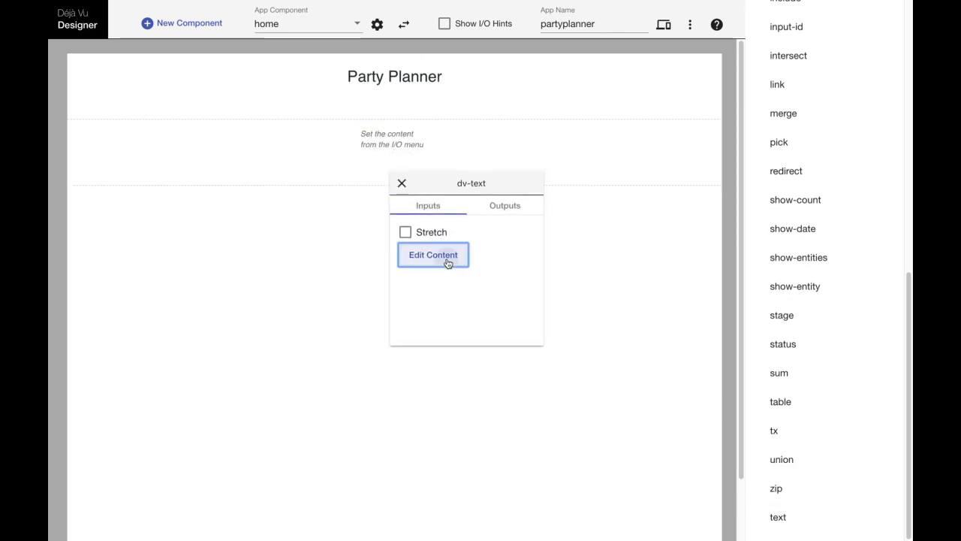
{"action": "left_click", "coordinate": [429, 253]}
{"action": "type", "text": "Show Parties"}
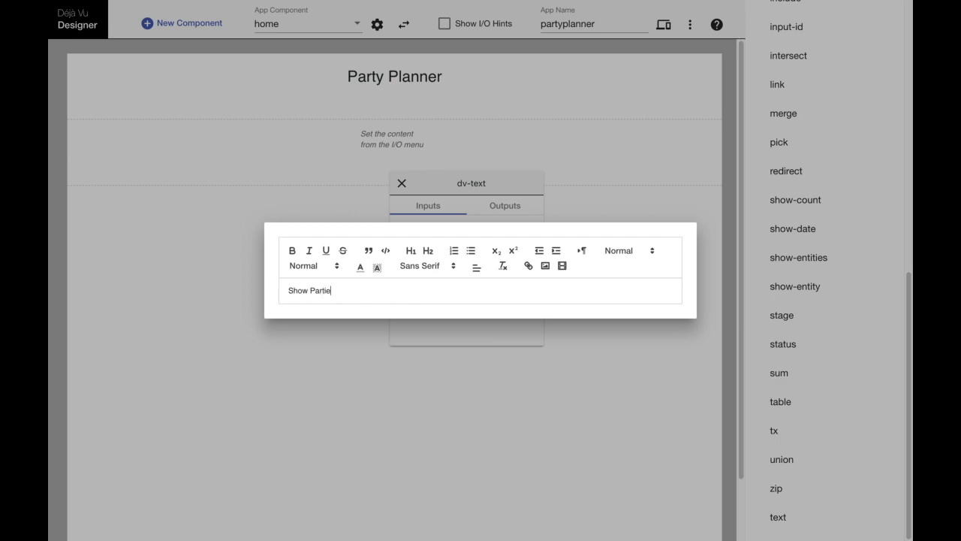
{"action": "double_click", "coordinate": [295, 295]}
{"action": "type", "text": "All"}
{"action": "left_click", "coordinate": [332, 189]}
Format the "All Parties" text as Heading 2.
{"action": "left_click", "coordinate": [432, 253]}
{"action": "triple_click", "coordinate": [338, 300]}
{"action": "left_click", "coordinate": [322, 266]}
{"action": "left_click", "coordinate": [327, 317]}
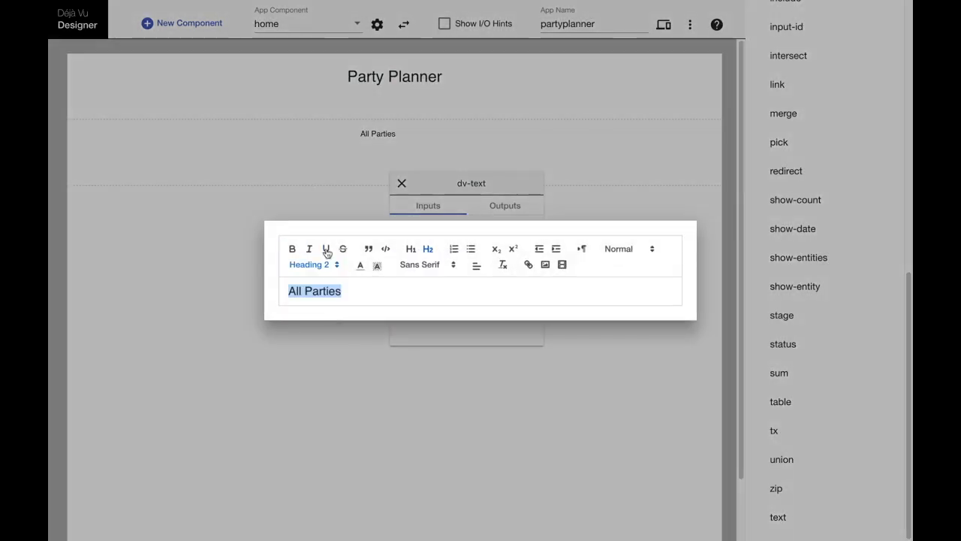
{"action": "left_click", "coordinate": [333, 199]}
{"action": "left_click", "coordinate": [403, 188]}
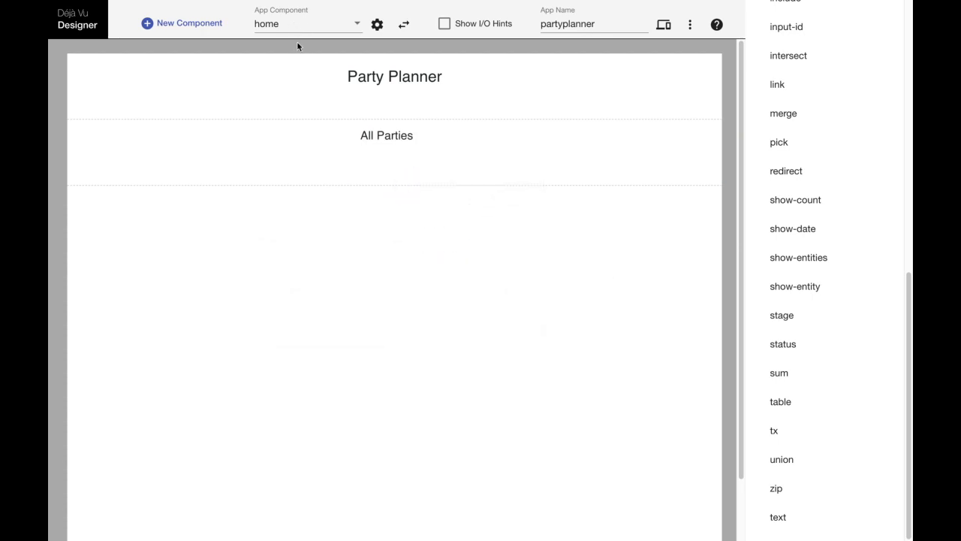
Create a new app component named "create-party" and make it a page accessible via a URL.
{"action": "left_click", "coordinate": [209, 31]}
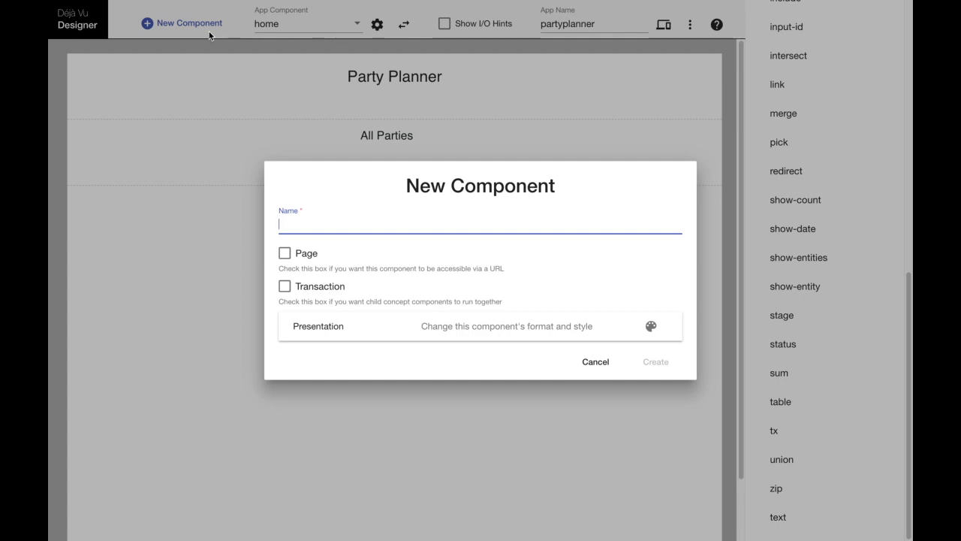
{"action": "type", "text": "create-party"}
{"action": "left_click", "coordinate": [285, 254]}
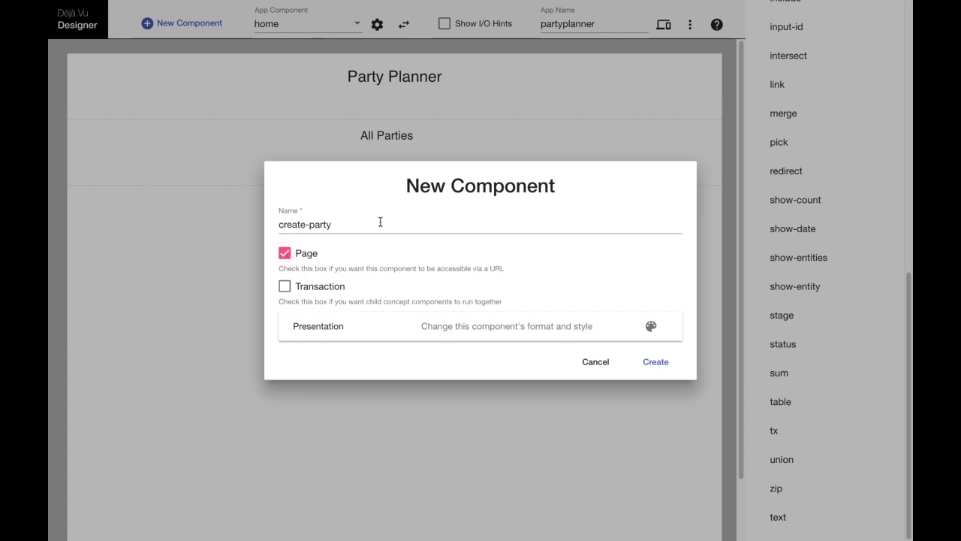
{"action": "left_click_drag", "start_coordinate": [378, 221], "coordinate": [280, 224]}
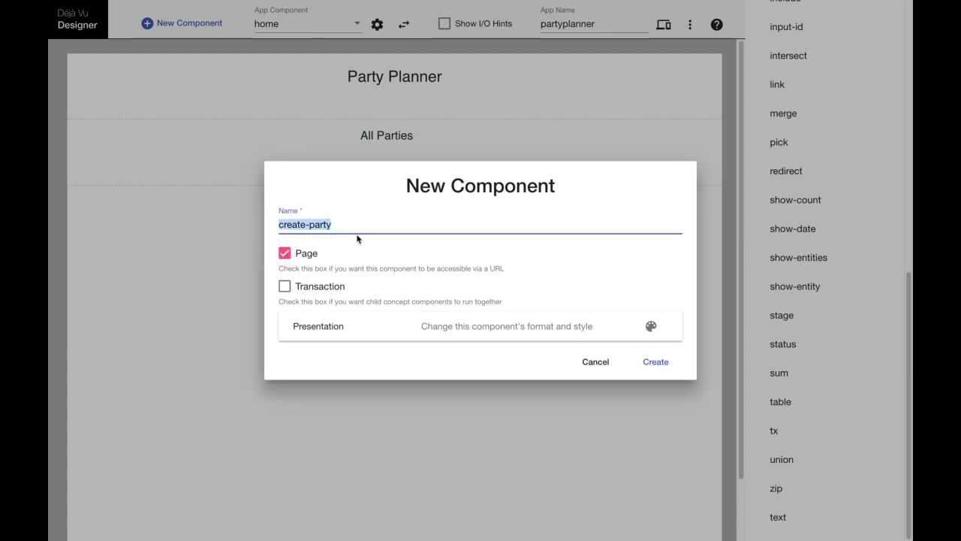
{"action": "left_click", "coordinate": [655, 362]}
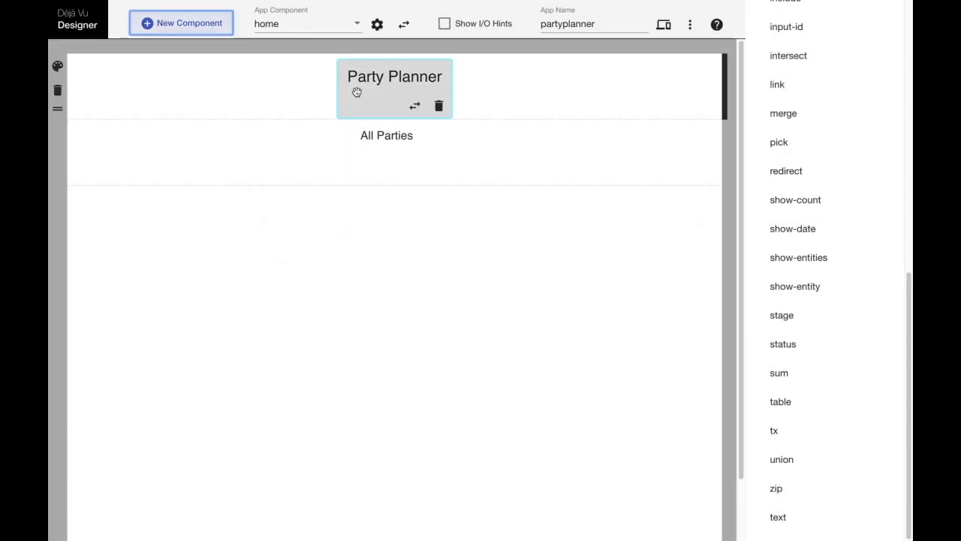
View the new create-party component and return to the home component.
{"action": "left_click", "coordinate": [331, 27]}
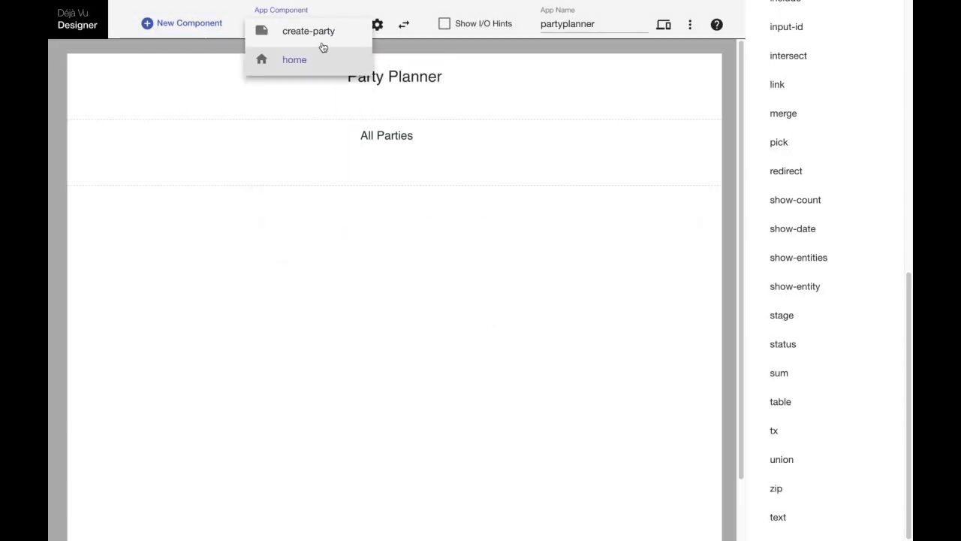
{"action": "left_click", "coordinate": [326, 33]}
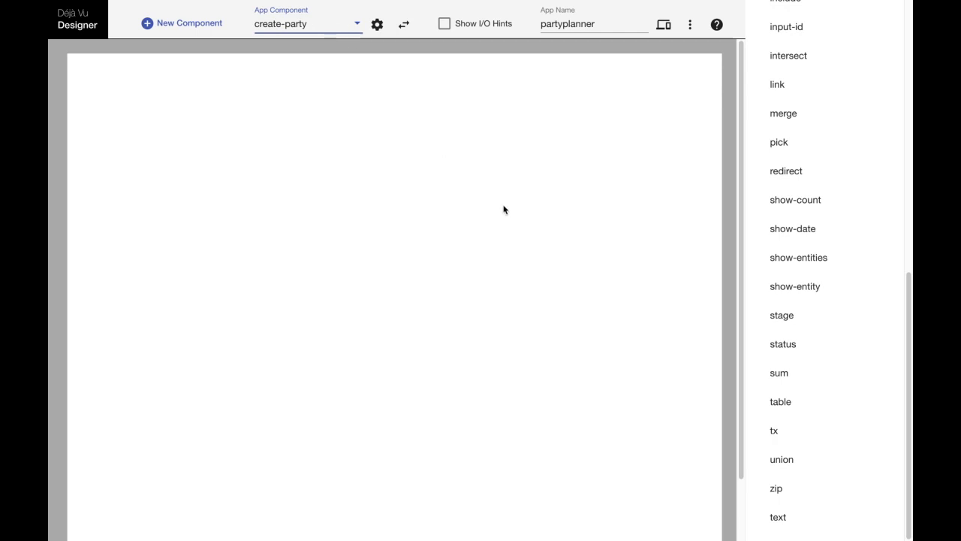
{"action": "left_click", "coordinate": [330, 27]}
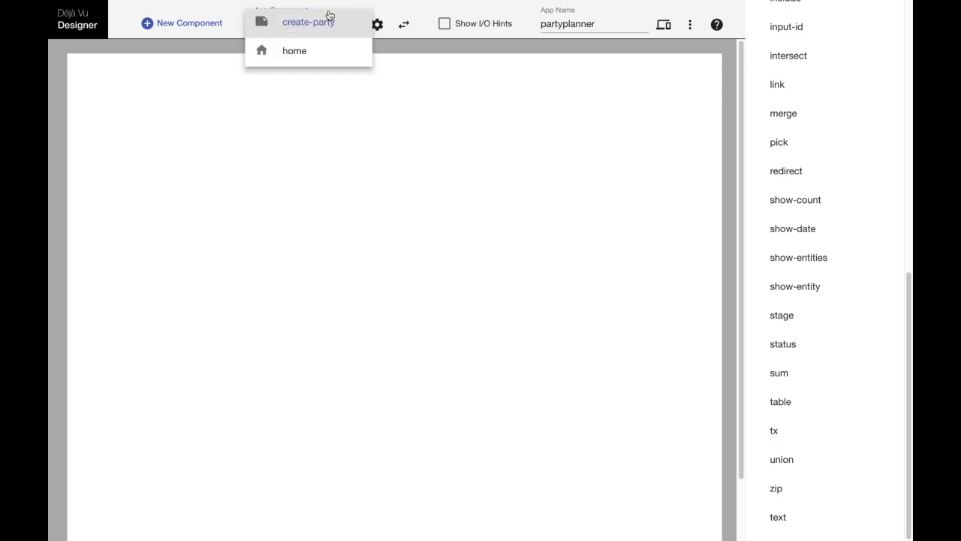
{"action": "left_click", "coordinate": [328, 55]}
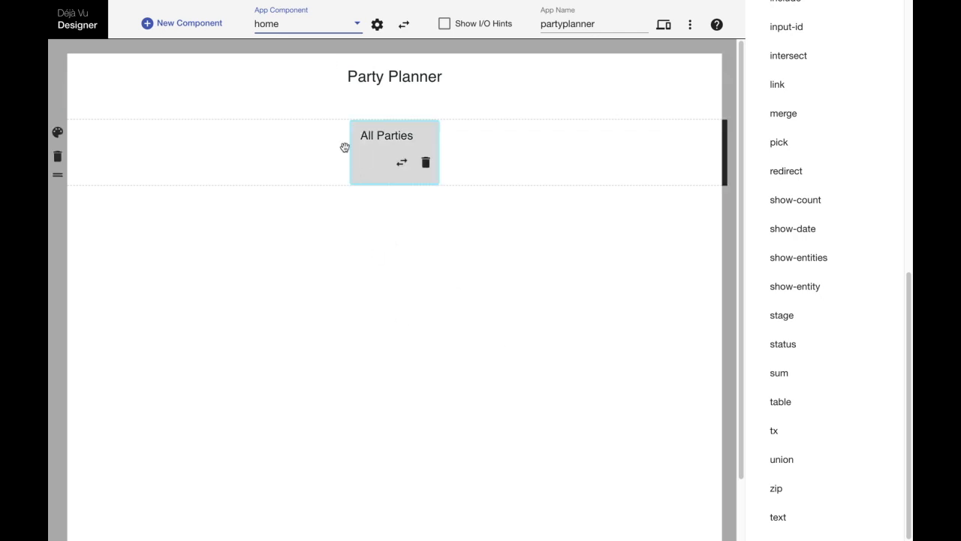
Open the create-party component and add a Heading 1 text component reading "Party Planner".
{"action": "left_click", "coordinate": [288, 23]}
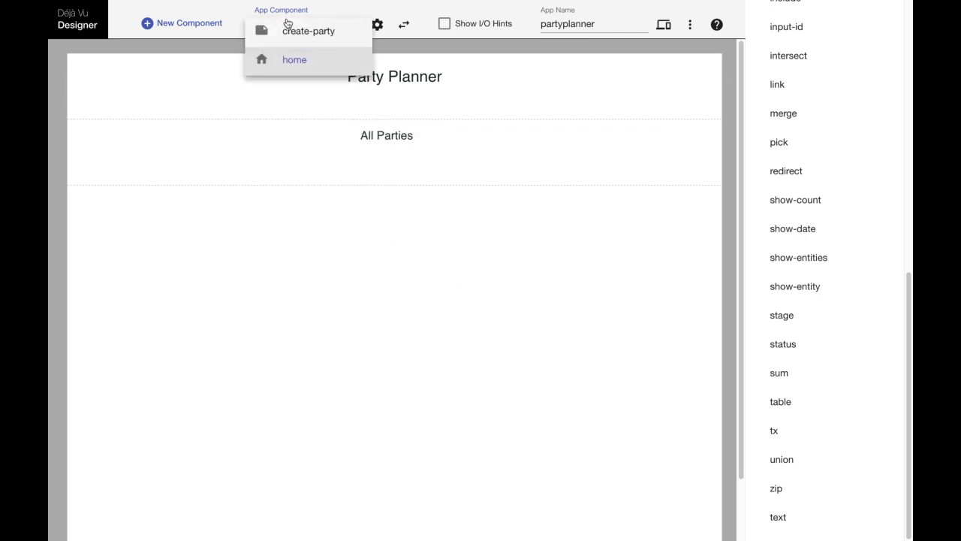
{"action": "left_click", "coordinate": [306, 38]}
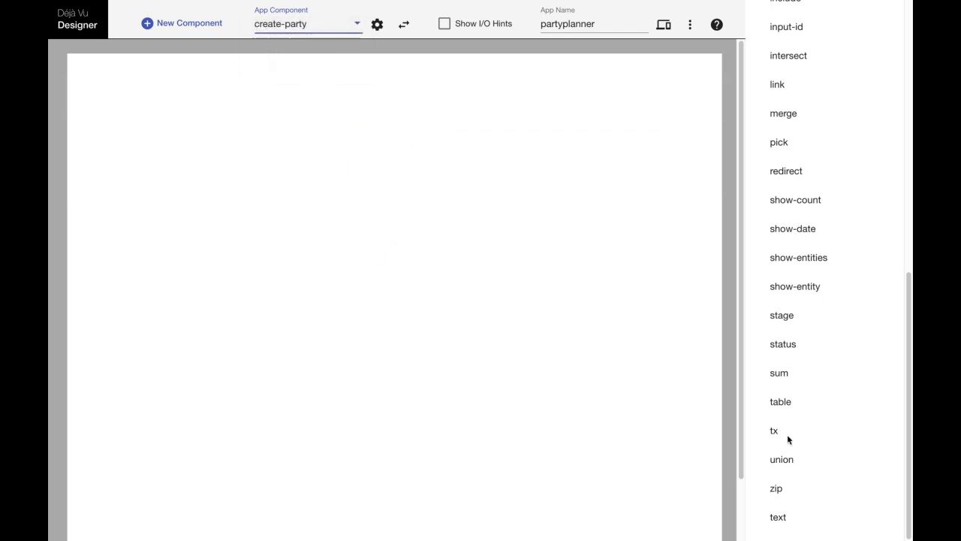
{"action": "left_click_drag", "start_coordinate": [811, 506], "coordinate": [418, 80]}
{"action": "left_click", "coordinate": [404, 96]}
{"action": "left_click", "coordinate": [429, 195]}
{"action": "left_click", "coordinate": [318, 271]}
{"action": "left_click", "coordinate": [326, 298]}
{"action": "type", "text": "Party Planner"}
{"action": "left_click", "coordinate": [402, 122]}
{"action": "left_click", "coordinate": [402, 122]}
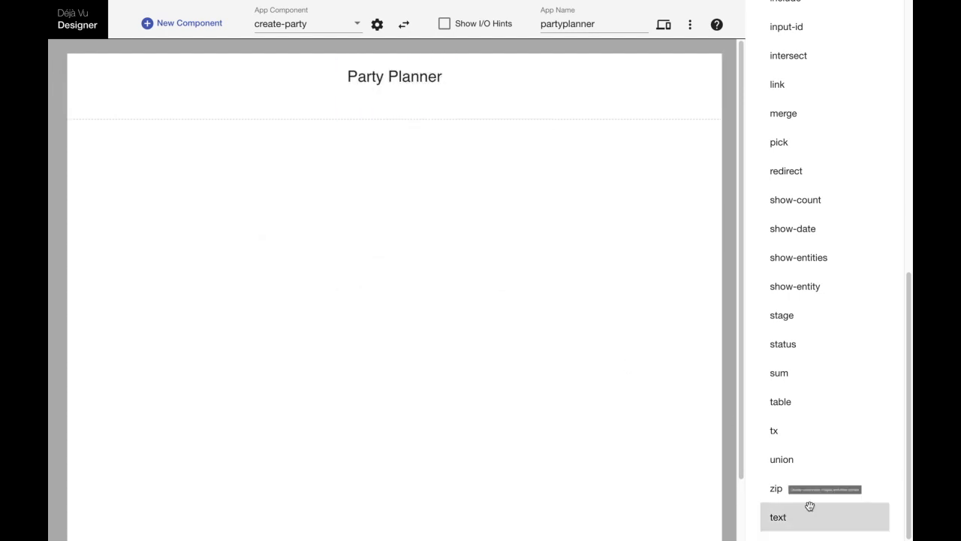
Add a text component below the create-party page's title with the Heading 2 content "Create a Party".
{"action": "left_click_drag", "start_coordinate": [794, 514], "coordinate": [421, 180]}
{"action": "left_click", "coordinate": [398, 158]}
{"action": "left_click", "coordinate": [440, 257]}
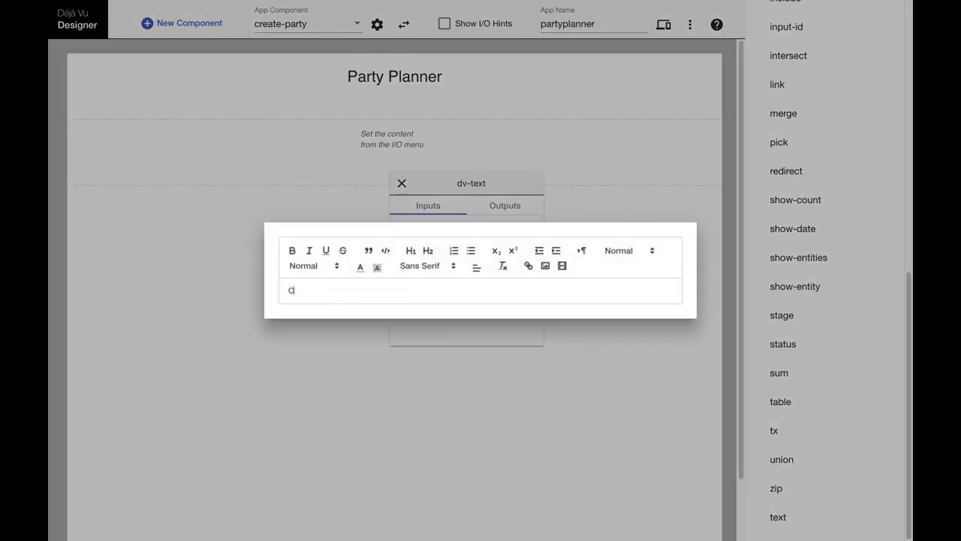
{"action": "left_click", "coordinate": [324, 267]}
{"action": "left_click", "coordinate": [331, 314]}
{"action": "type", "text": "Create a Party"}
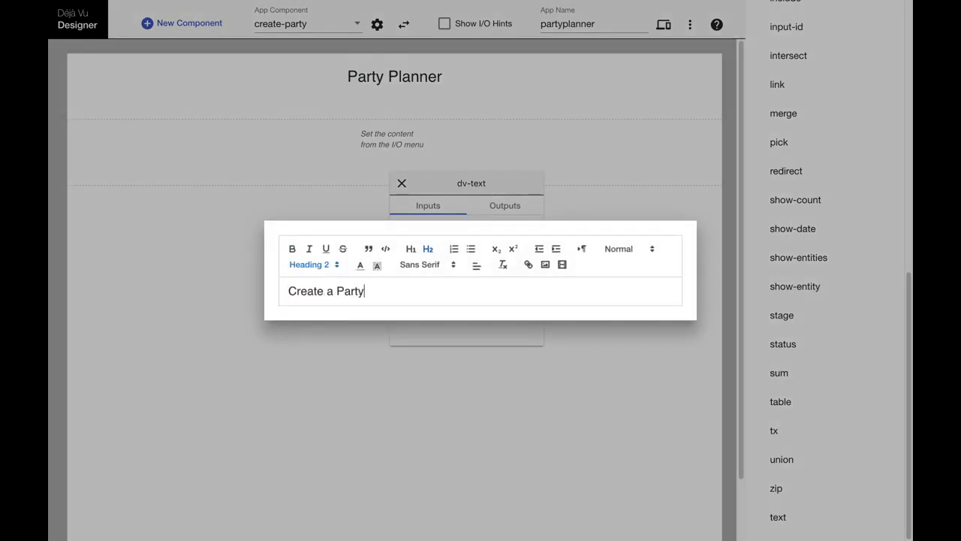
{"action": "left_click", "coordinate": [336, 208]}
{"action": "left_click", "coordinate": [402, 183]}
Switch between the home and create-party components to compare them, ending on home.
{"action": "left_click", "coordinate": [315, 34]}
{"action": "left_click", "coordinate": [309, 50]}
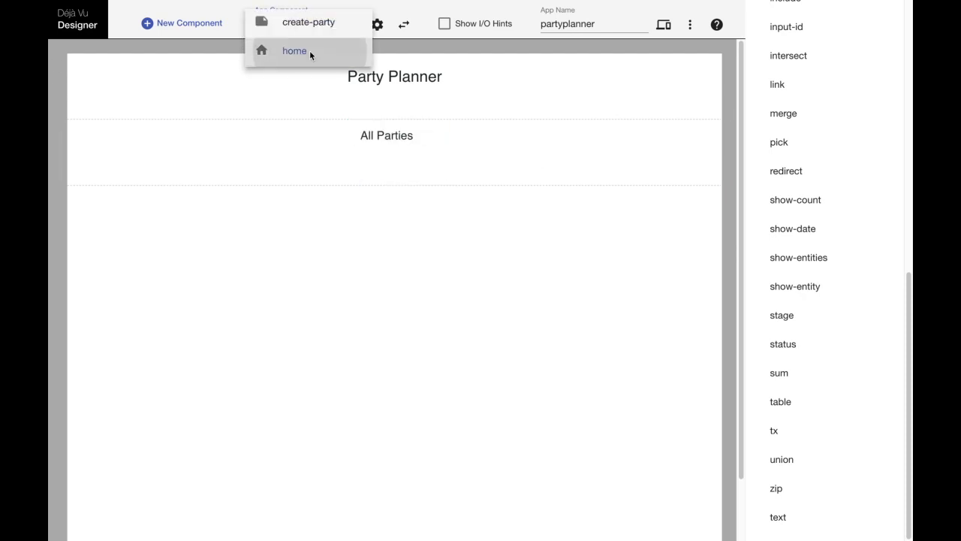
{"action": "left_click", "coordinate": [319, 28]}
{"action": "left_click", "coordinate": [311, 30]}
{"action": "left_click", "coordinate": [316, 25]}
{"action": "left_click", "coordinate": [319, 52]}
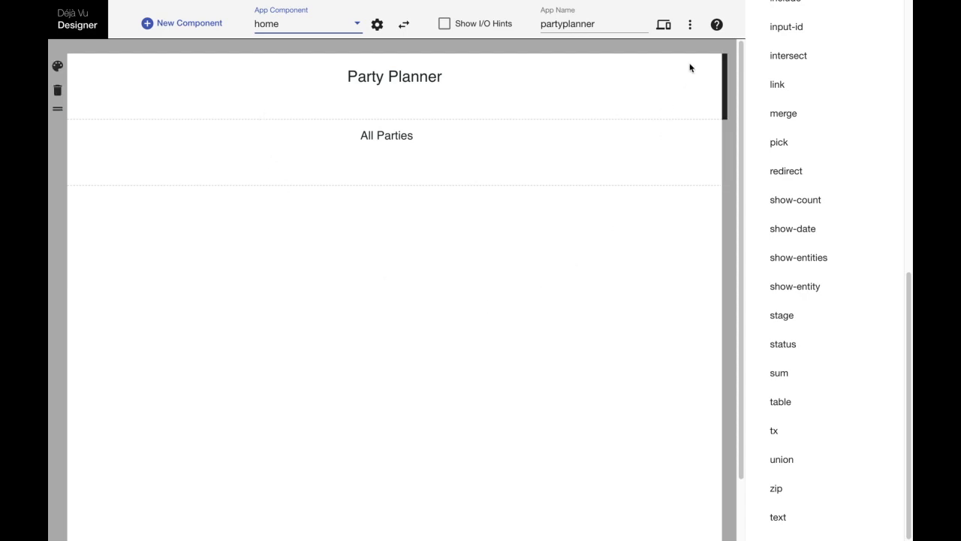
Preview the home page with its headings and return to the editor.
{"action": "left_click", "coordinate": [664, 26]}
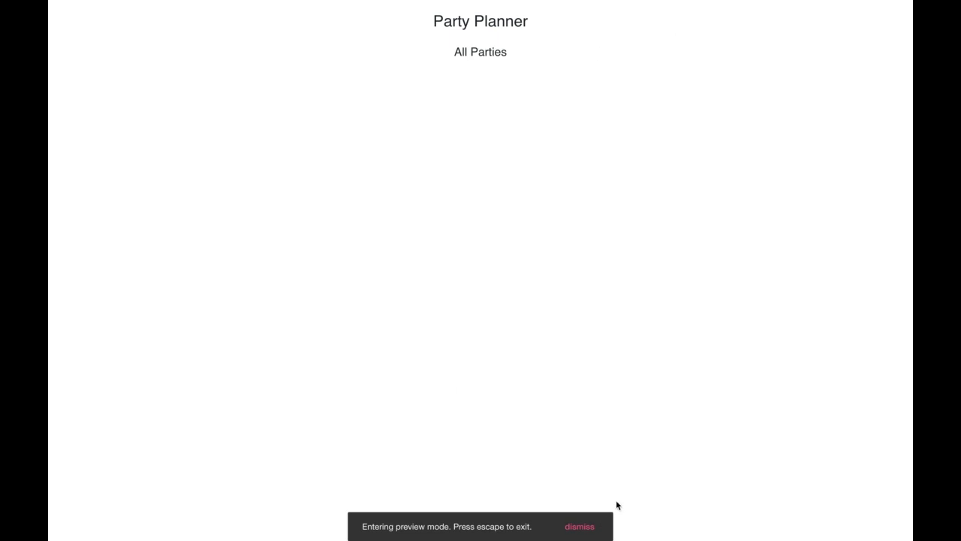
{"action": "left_click", "coordinate": [591, 530]}
{"action": "mouse_move", "coordinate": [423, 4]}
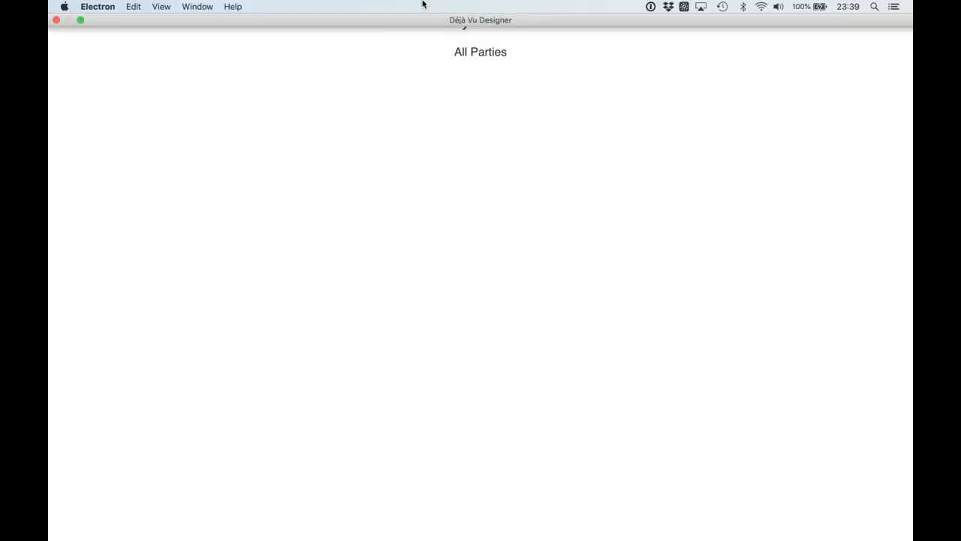
{"action": "key", "text": "Escape"}
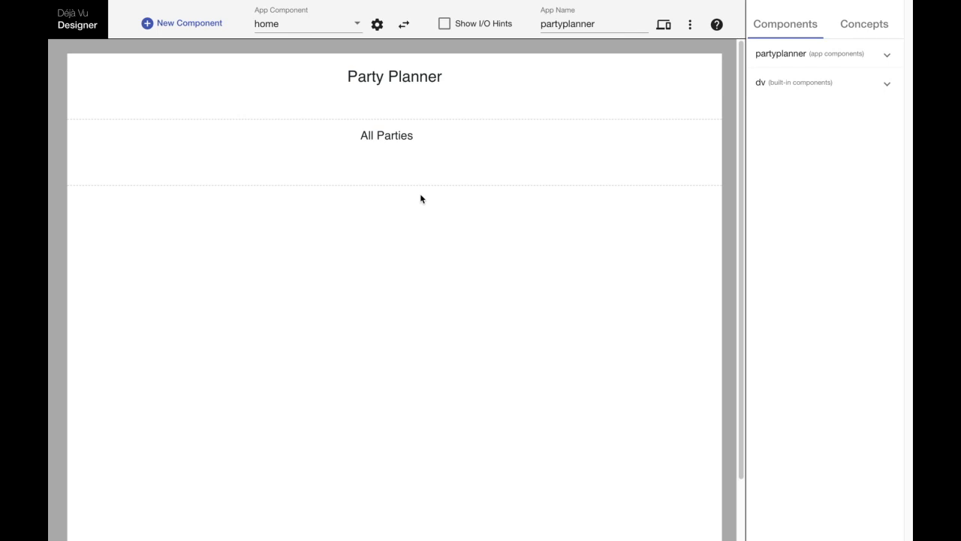
Add a built-in link component below the "All Parties" heading on the home page.
{"action": "left_click", "coordinate": [797, 92]}
{"action": "mouse_move", "coordinate": [831, 249]}
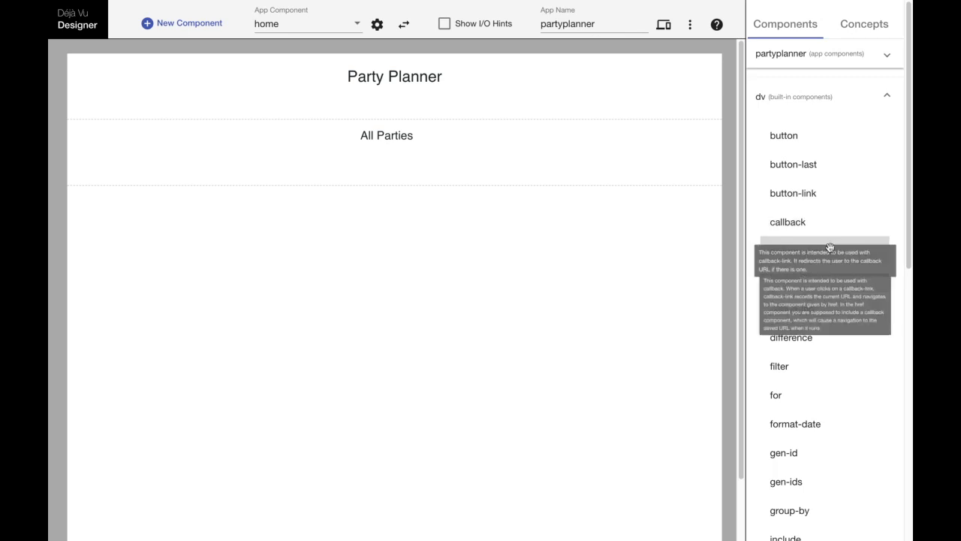
{"action": "scroll", "coordinate": [830, 247], "scroll_direction": "down", "scroll_amount": 2}
{"action": "scroll", "coordinate": [831, 249], "scroll_direction": "down", "scroll_amount": 7}
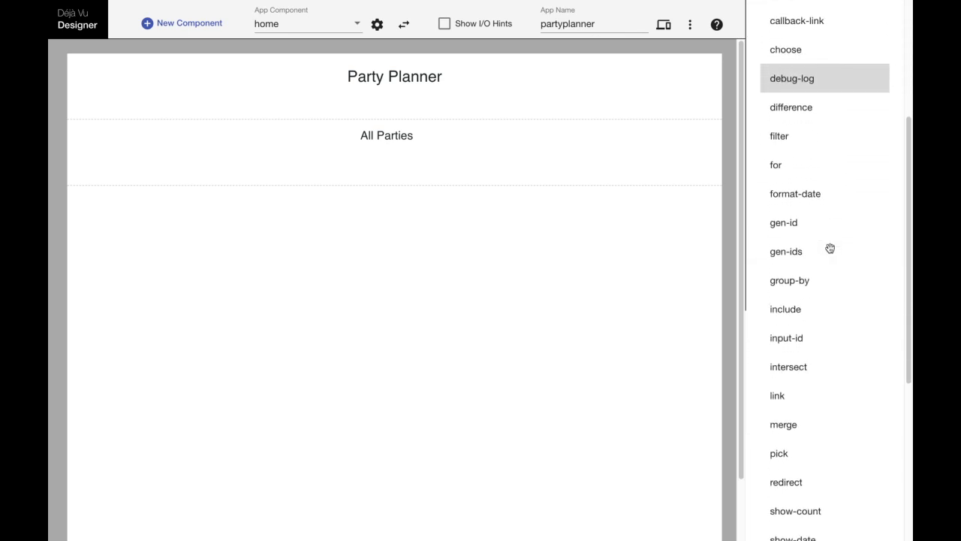
{"action": "scroll", "coordinate": [831, 249], "scroll_direction": "down", "scroll_amount": 1}
{"action": "left_click_drag", "start_coordinate": [831, 248], "coordinate": [462, 256]}
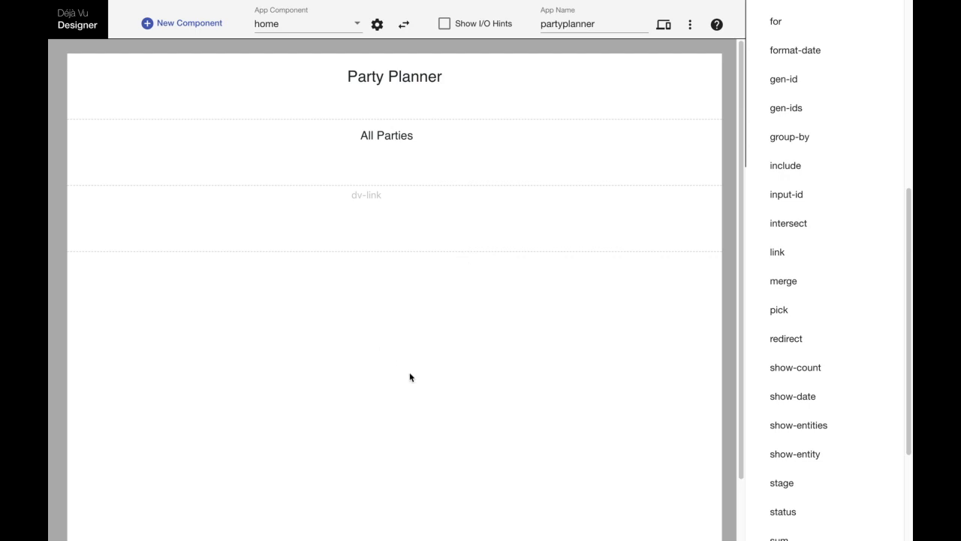
Set the home page link's content to a text component reading "Create a party!".
{"action": "mouse_move", "coordinate": [390, 237]}
{"action": "scroll", "coordinate": [389, 240], "scroll_direction": "up", "scroll_amount": 1}
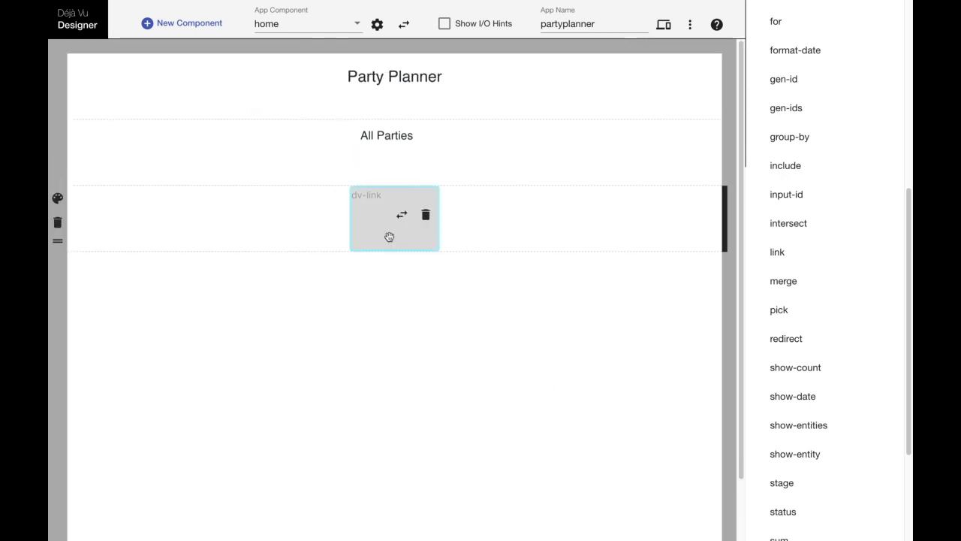
{"action": "left_click", "coordinate": [401, 216]}
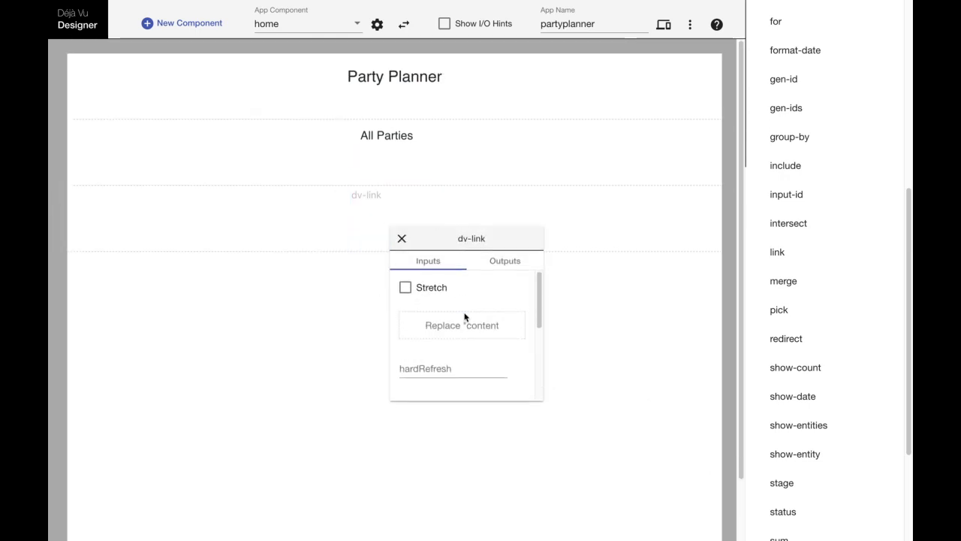
{"action": "scroll", "coordinate": [443, 335], "scroll_direction": "down", "scroll_amount": 2}
{"action": "scroll", "coordinate": [444, 337], "scroll_direction": "up", "scroll_amount": 1}
{"action": "scroll", "coordinate": [444, 337], "scroll_direction": "up", "scroll_amount": 2}
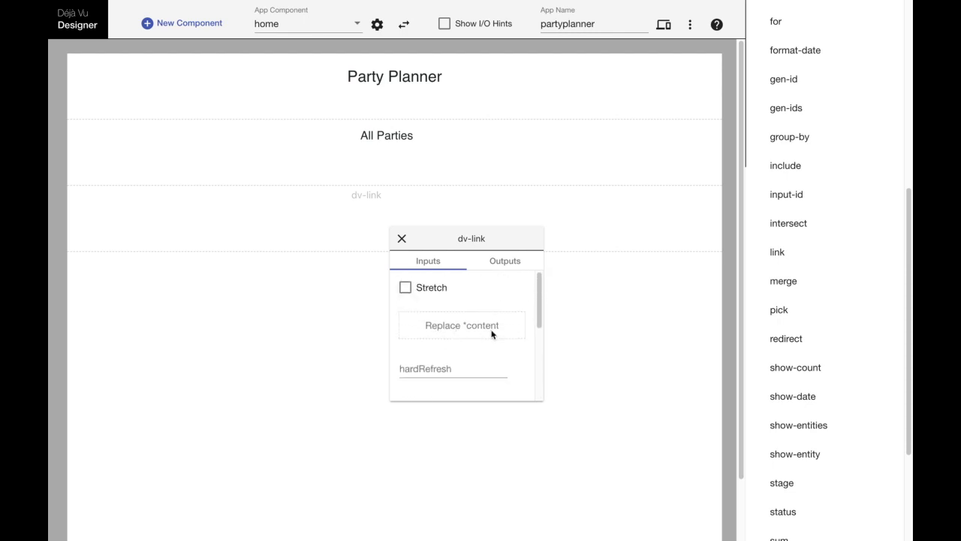
{"action": "scroll", "coordinate": [861, 358], "scroll_direction": "down", "scroll_amount": 4}
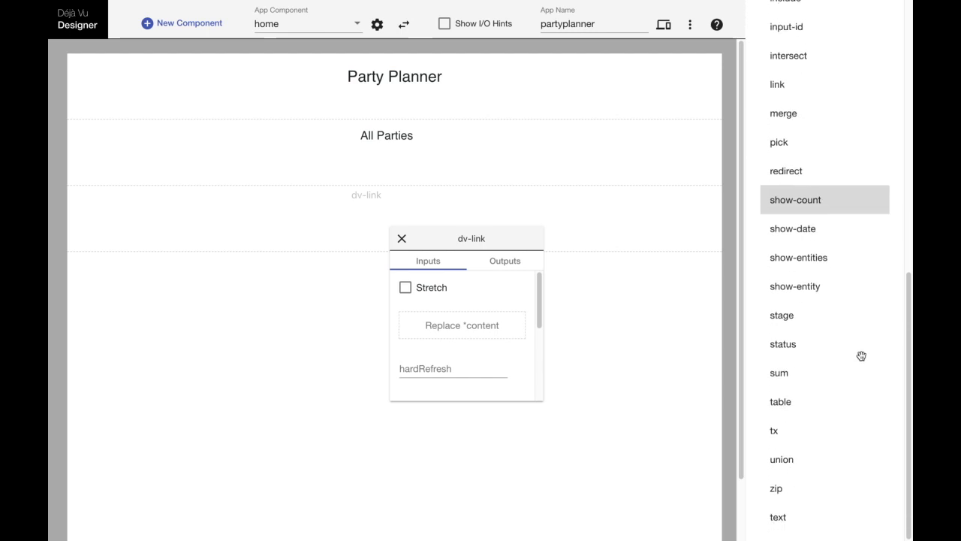
{"action": "left_click_drag", "start_coordinate": [783, 528], "coordinate": [466, 330]}
{"action": "left_click", "coordinate": [612, 402]}
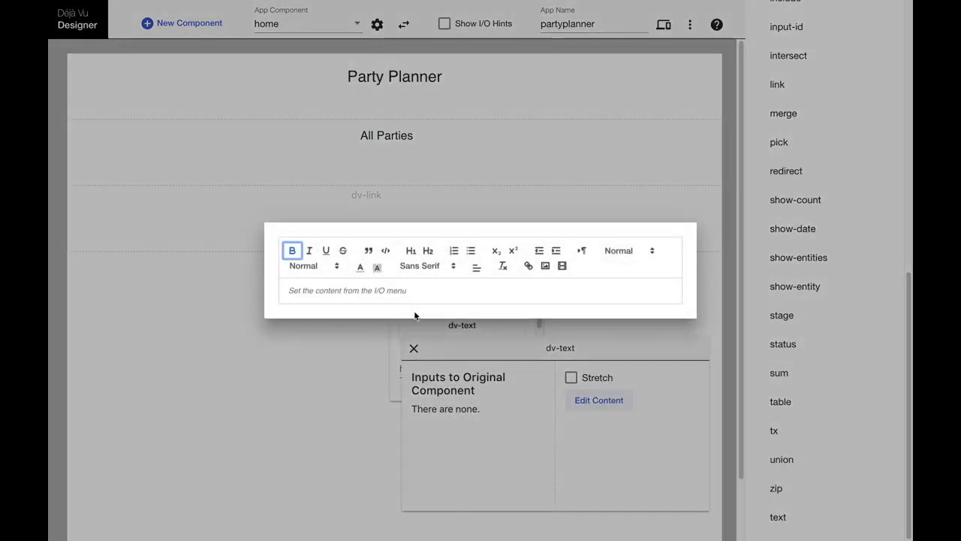
{"action": "type", "text": "Create a party!"}
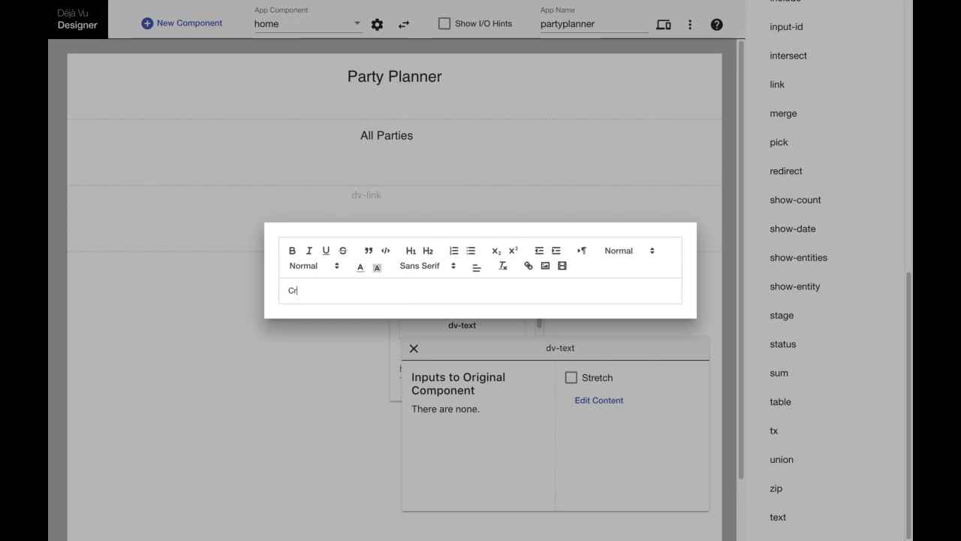
{"action": "left_click", "coordinate": [306, 184]}
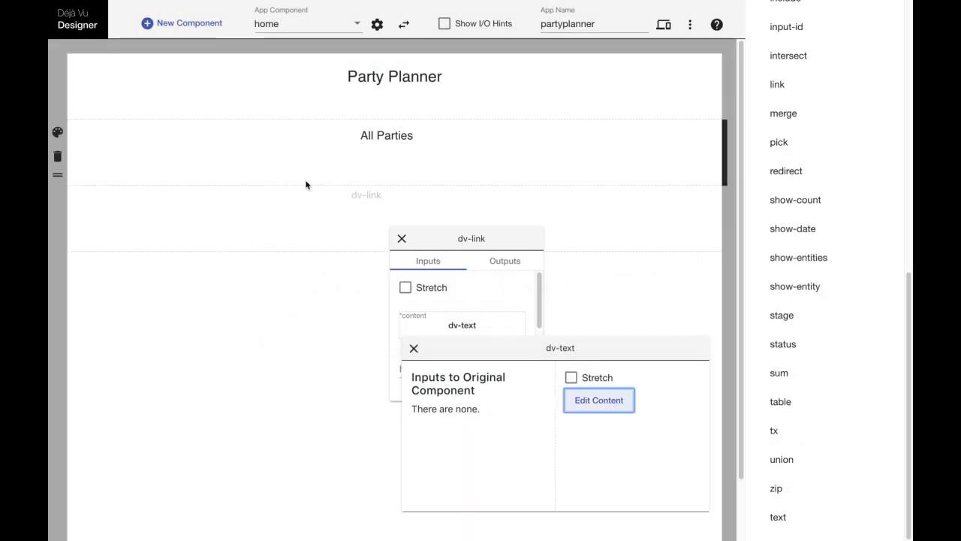
{"action": "left_click", "coordinate": [414, 348]}
{"action": "left_click", "coordinate": [401, 239]}
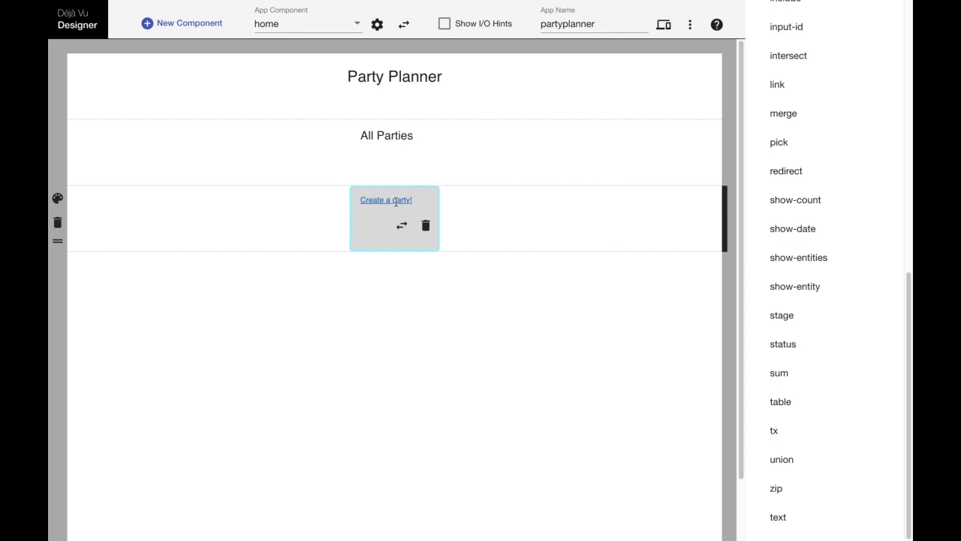
Set the href input of the "Create a party!" link to "/create-party".
{"action": "left_click", "coordinate": [402, 226]}
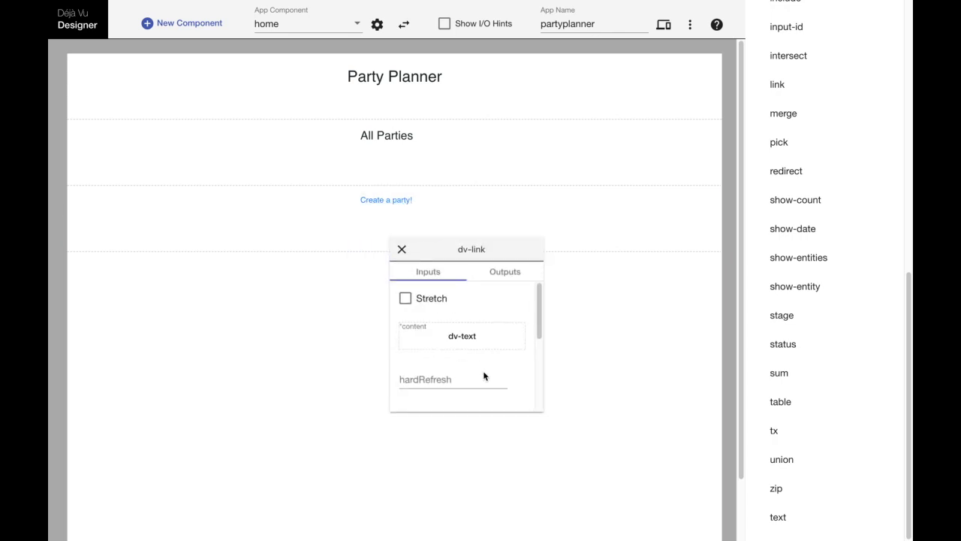
{"action": "scroll", "coordinate": [483, 373], "scroll_direction": "down", "scroll_amount": 5}
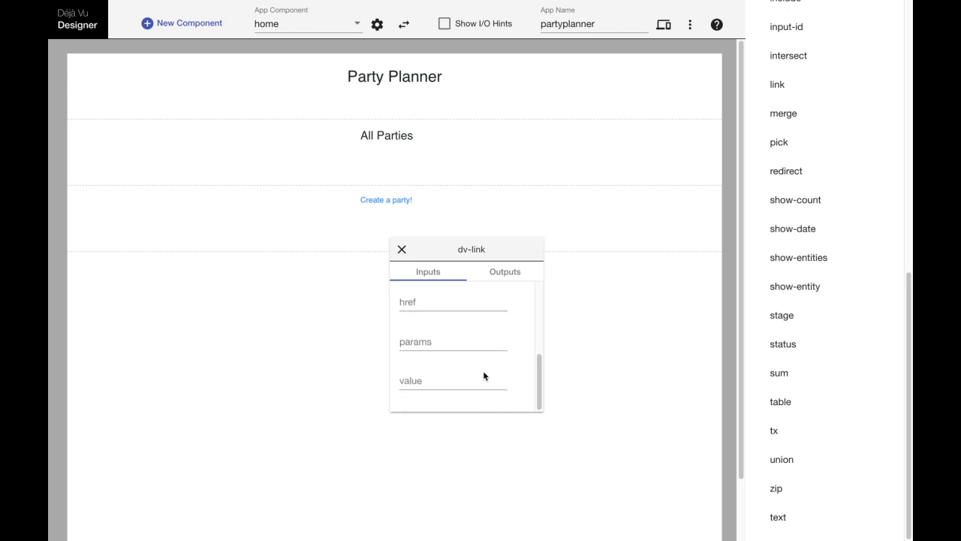
{"action": "scroll", "coordinate": [483, 370], "scroll_direction": "up", "scroll_amount": 2}
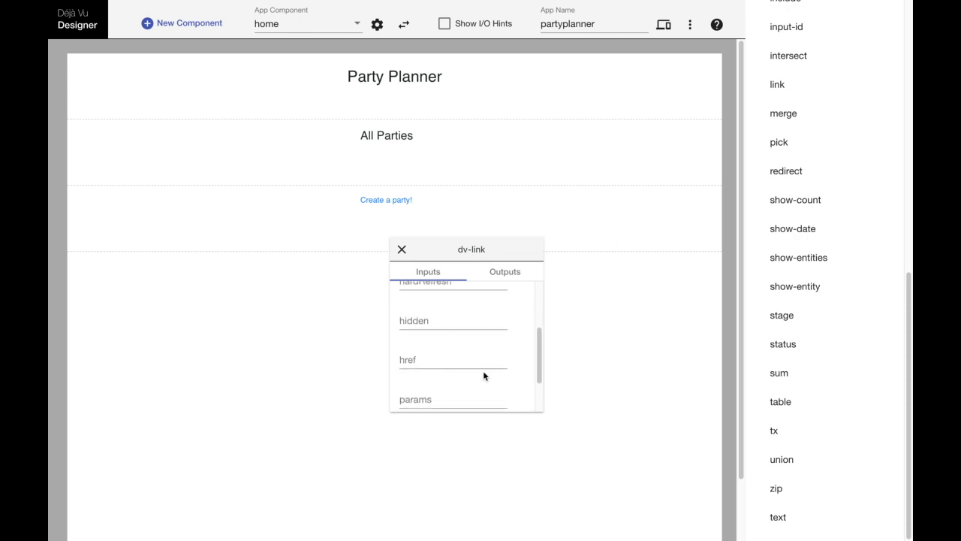
{"action": "left_click", "coordinate": [423, 358]}
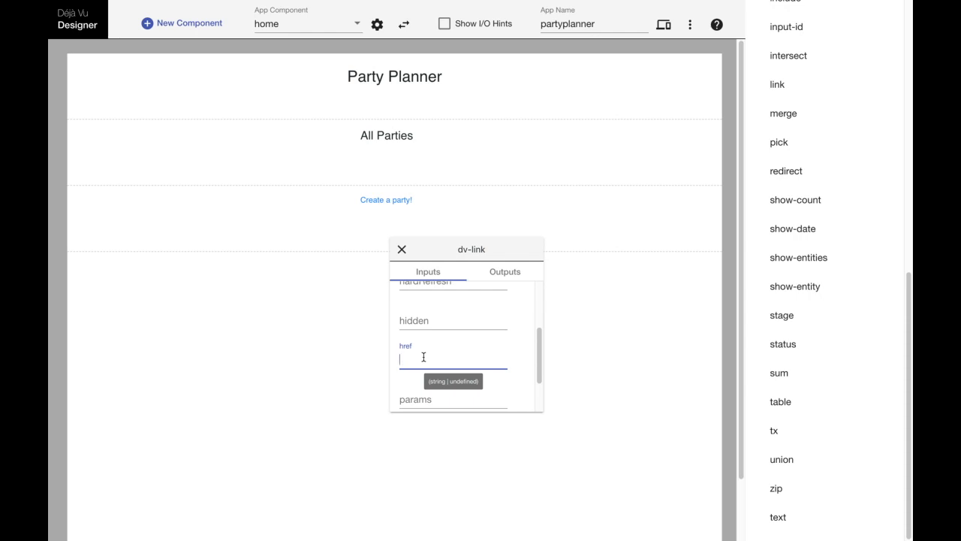
{"action": "type", "text": "\""}
{"action": "type", "text": "/create-party\""}
{"action": "left_click", "coordinate": [402, 249]}
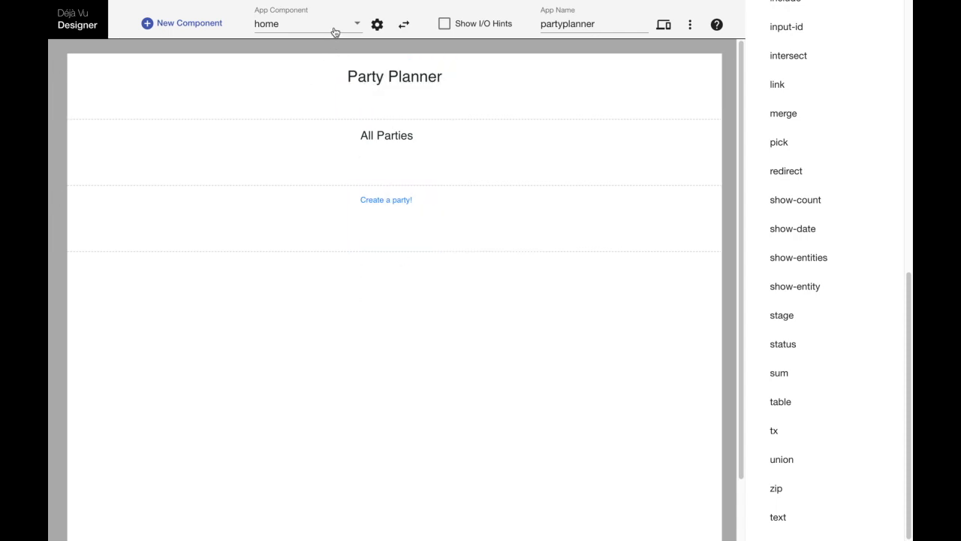
Rename the home component as all-parties and save the configuration.
{"action": "left_click", "coordinate": [380, 25]}
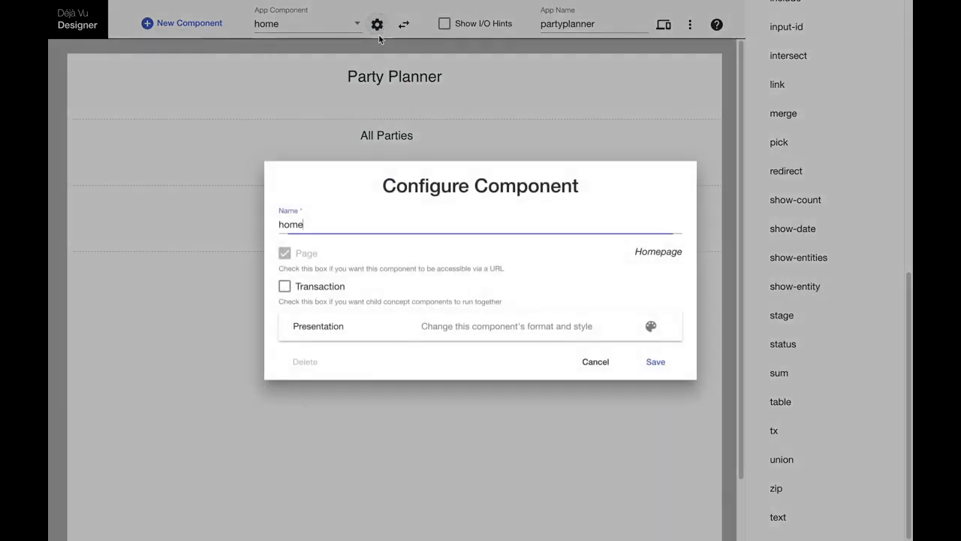
{"action": "double_click", "coordinate": [300, 226]}
{"action": "type", "text": "all-parties"}
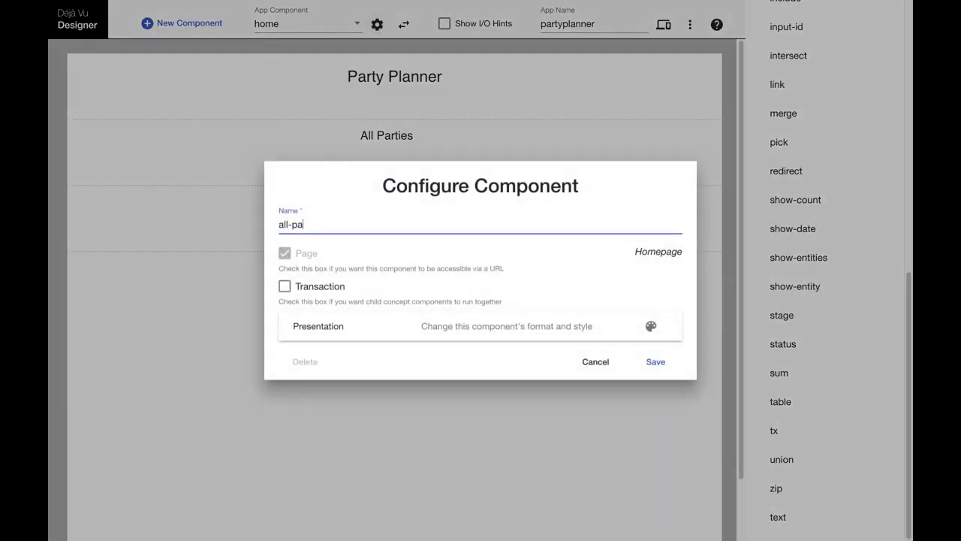
{"action": "left_click", "coordinate": [656, 362]}
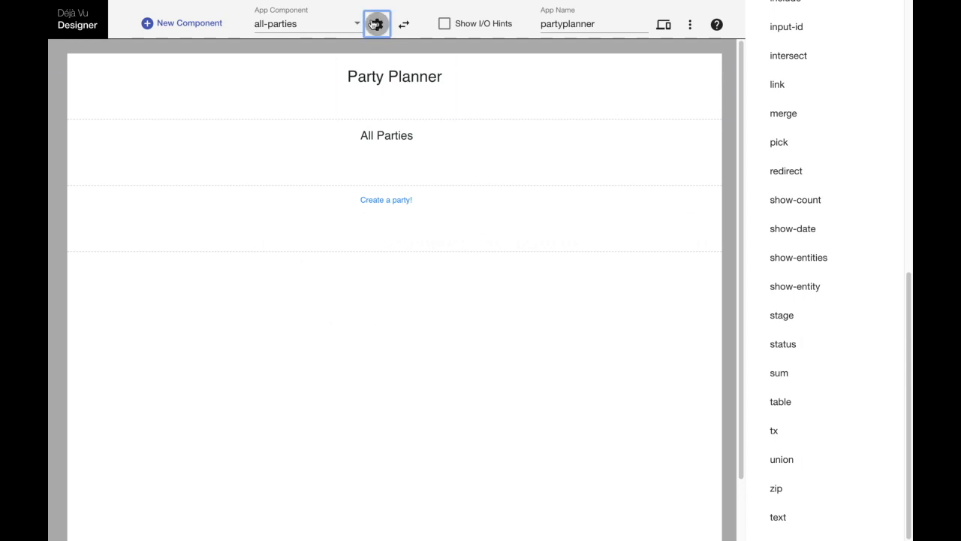
Open the create-party component and add a link component below the "Create a Party" heading.
{"action": "left_click", "coordinate": [326, 31]}
{"action": "left_click", "coordinate": [320, 36]}
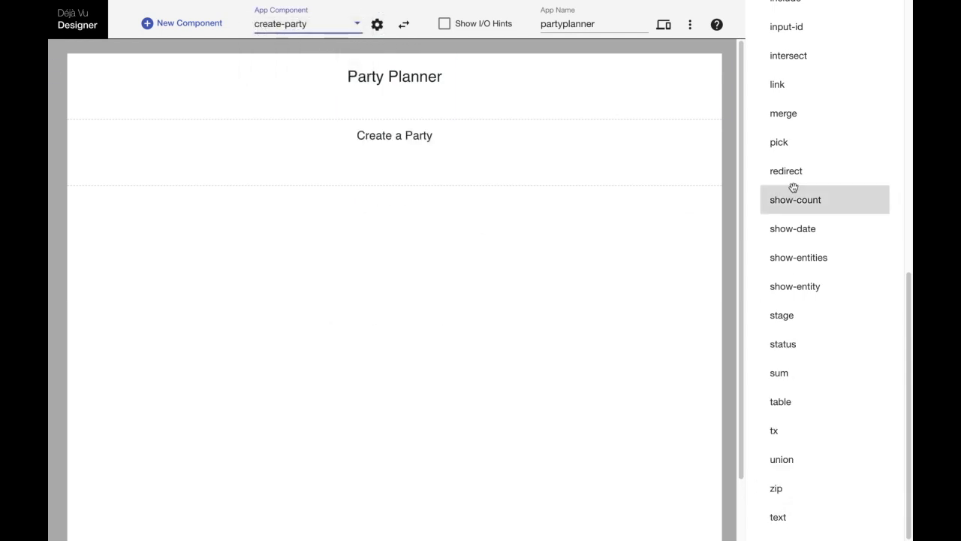
{"action": "left_click_drag", "start_coordinate": [800, 87], "coordinate": [516, 278]}
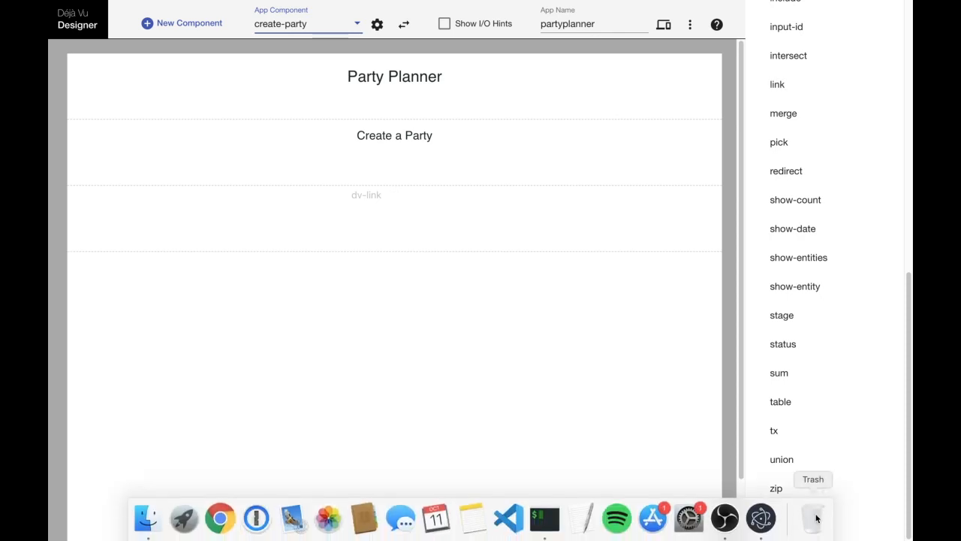
Set the create-party link's content to a text component reading "See all parties!".
{"action": "left_click", "coordinate": [400, 217]}
{"action": "left_click_drag", "start_coordinate": [778, 516], "coordinate": [462, 325]}
{"action": "left_click", "coordinate": [599, 400]}
{"action": "type", "text": "See all parties"}
{"action": "left_click", "coordinate": [335, 208]}
{"action": "left_click", "coordinate": [414, 349]}
Set the href input of the "See all parties!" link to "/all-parties".
{"action": "scroll", "coordinate": [432, 342], "scroll_direction": "down", "scroll_amount": 2}
{"action": "left_click", "coordinate": [433, 342]}
{"action": "type", "text": "\"/all-parties\""}
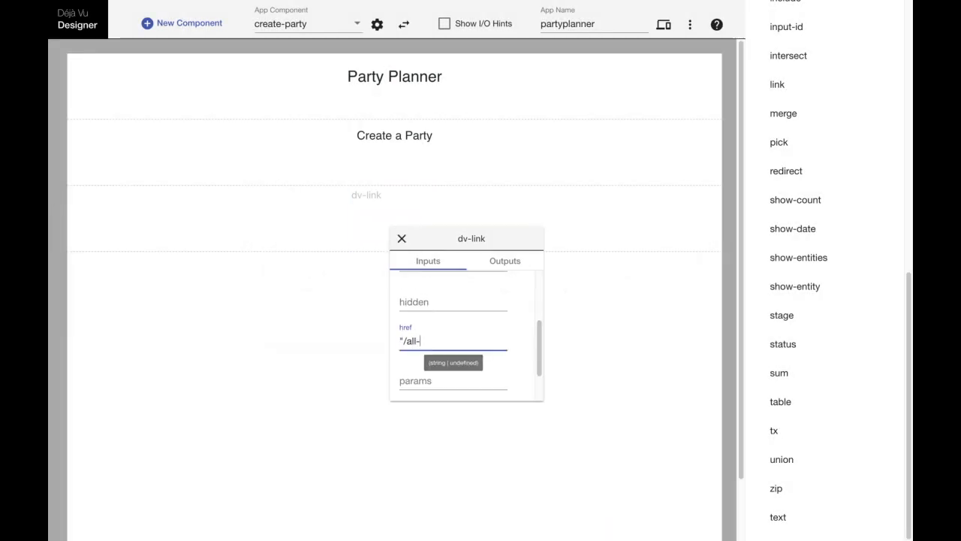
{"action": "left_click", "coordinate": [283, 230]}
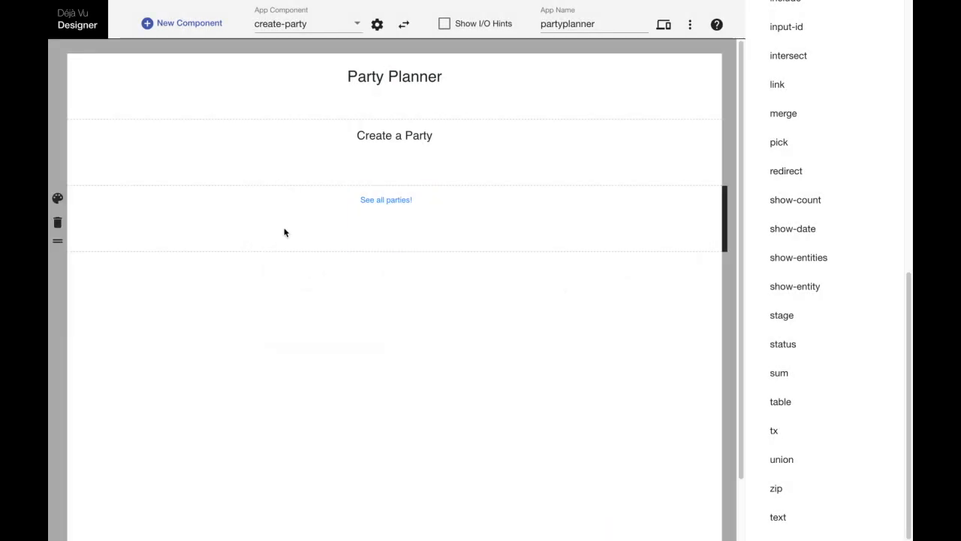
Preview the app, follow the links between the two pages, and exit the preview on the all-parties page.
{"action": "left_click", "coordinate": [663, 25]}
{"action": "left_click", "coordinate": [487, 78]}
{"action": "left_click", "coordinate": [488, 78]}
{"action": "left_click", "coordinate": [488, 78]}
{"action": "key", "text": "Escape"}
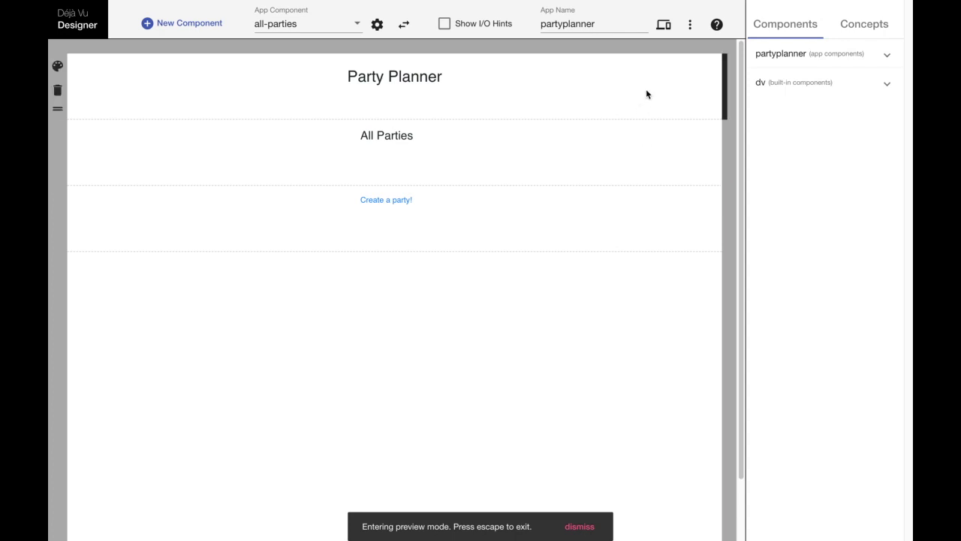
Create a new instance of the event concept with the alias "event", leaving its options unset.
{"action": "left_click", "coordinate": [871, 25]}
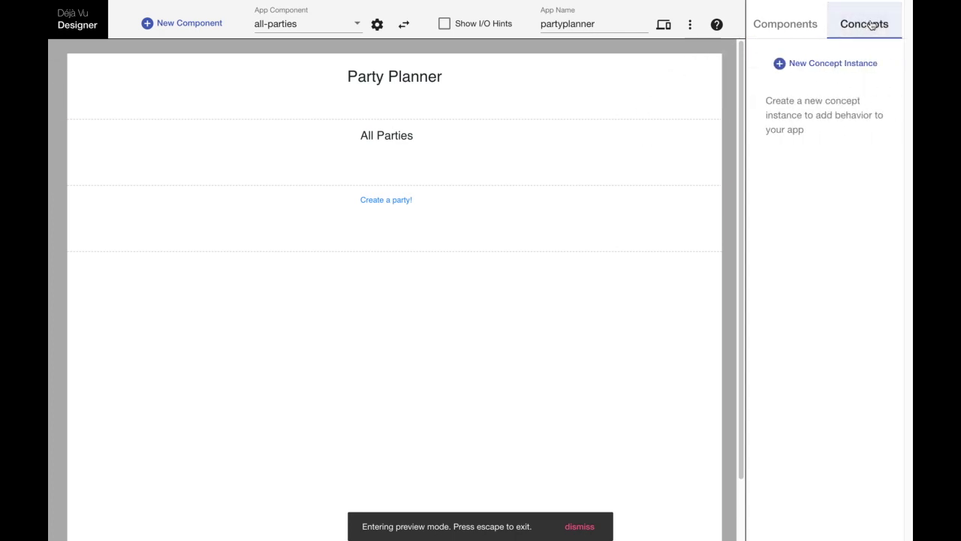
{"action": "left_click", "coordinate": [809, 66]}
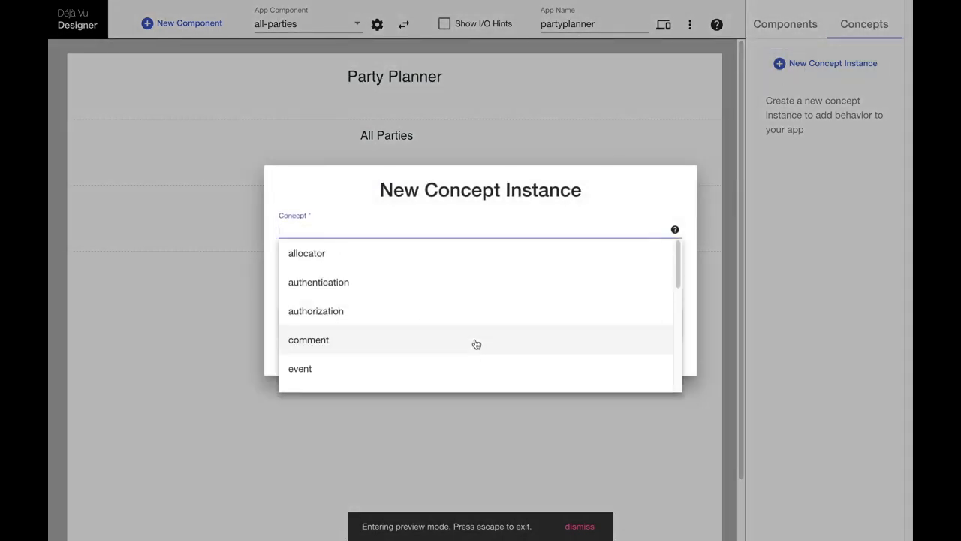
{"action": "scroll", "coordinate": [438, 271], "scroll_direction": "down", "scroll_amount": 1}
{"action": "scroll", "coordinate": [438, 271], "scroll_direction": "down", "scroll_amount": 4}
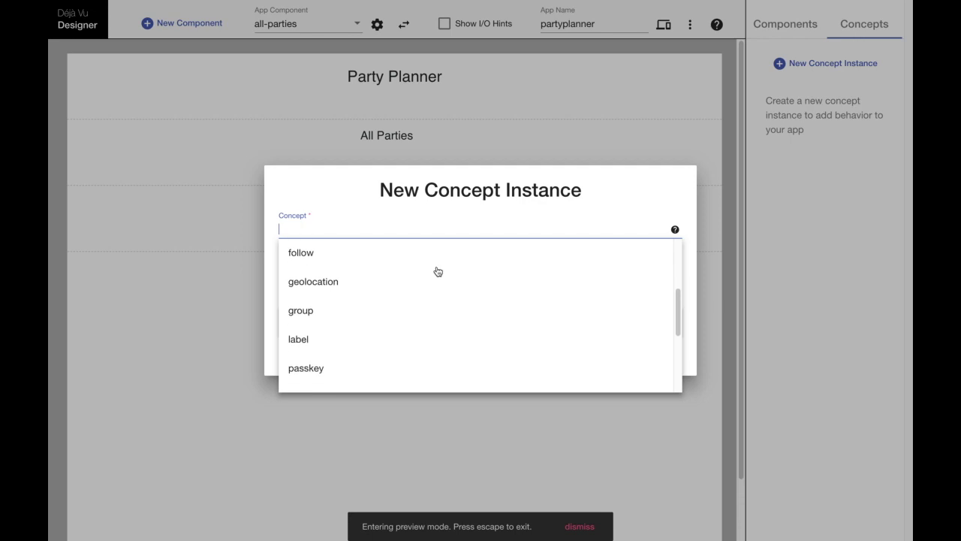
{"action": "scroll", "coordinate": [438, 271], "scroll_direction": "up", "scroll_amount": 4}
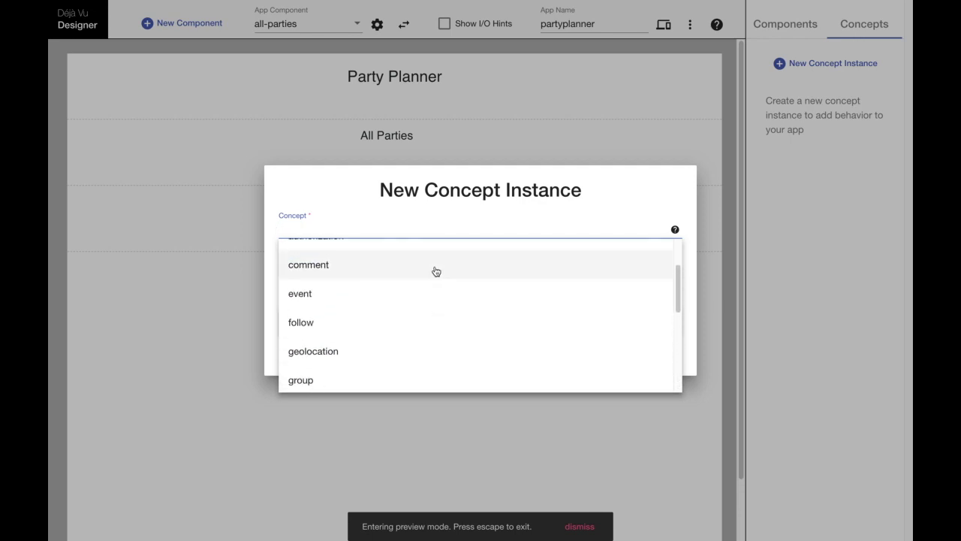
{"action": "left_click", "coordinate": [331, 293]}
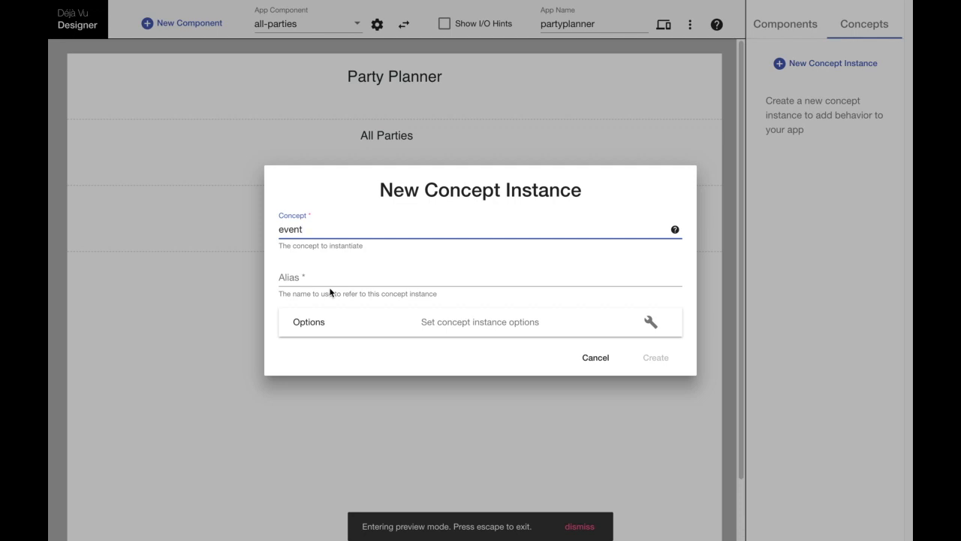
{"action": "left_click", "coordinate": [298, 278]}
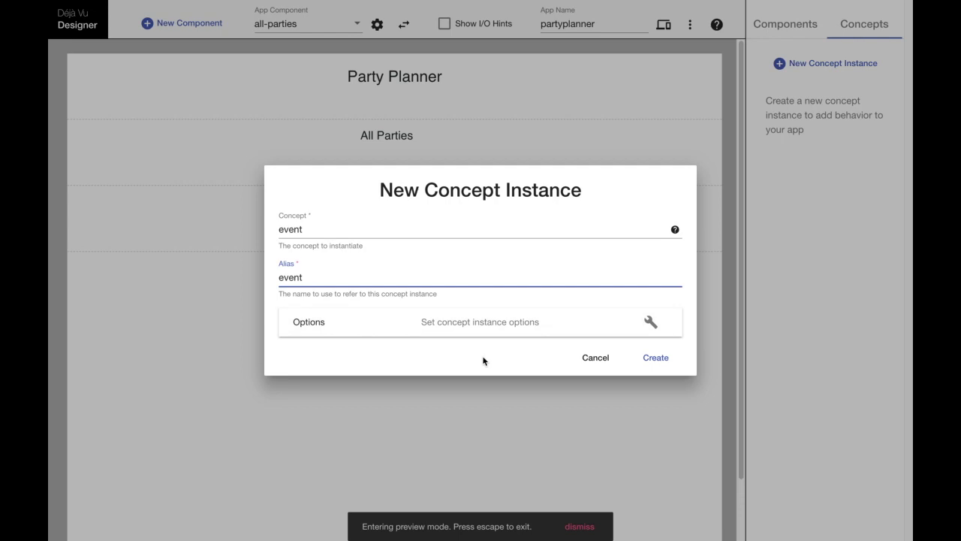
{"action": "left_click", "coordinate": [536, 326]}
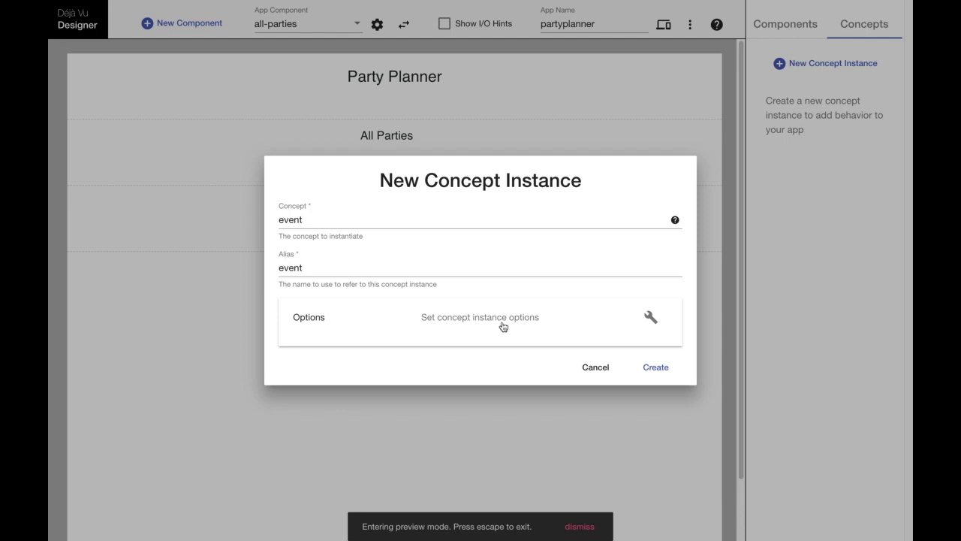
{"action": "left_click", "coordinate": [658, 368]}
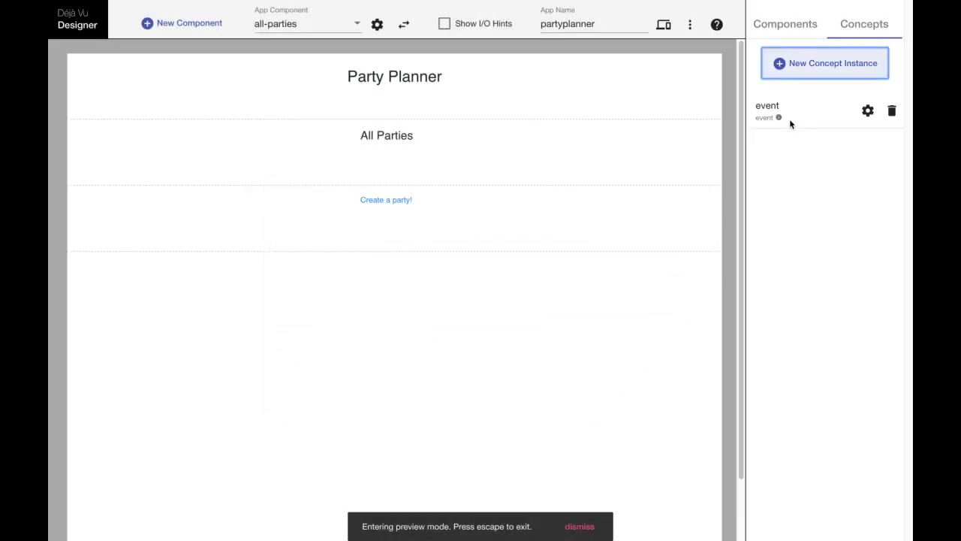
Add the event concept's create-event component below the "See all parties!" link on the create-party page.
{"action": "left_click", "coordinate": [793, 18]}
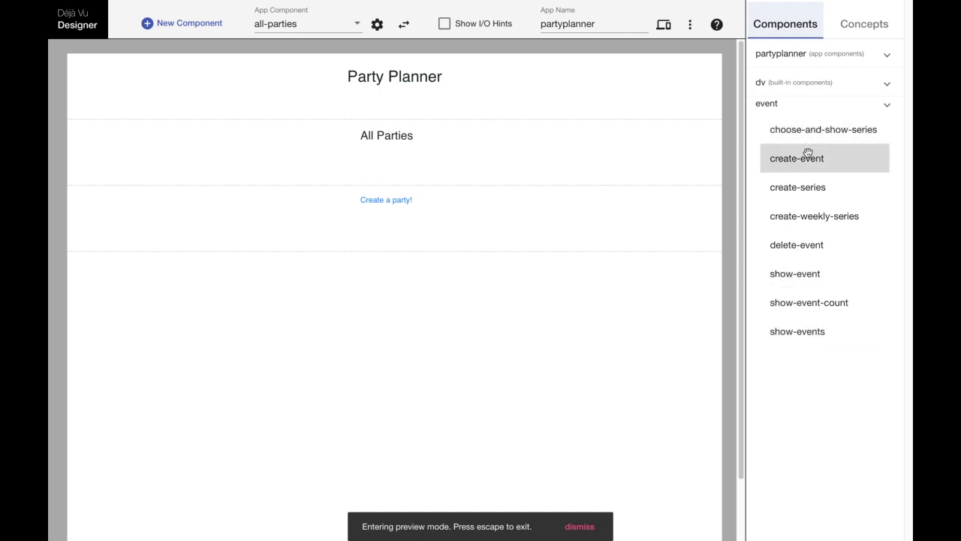
{"action": "left_click", "coordinate": [289, 18]}
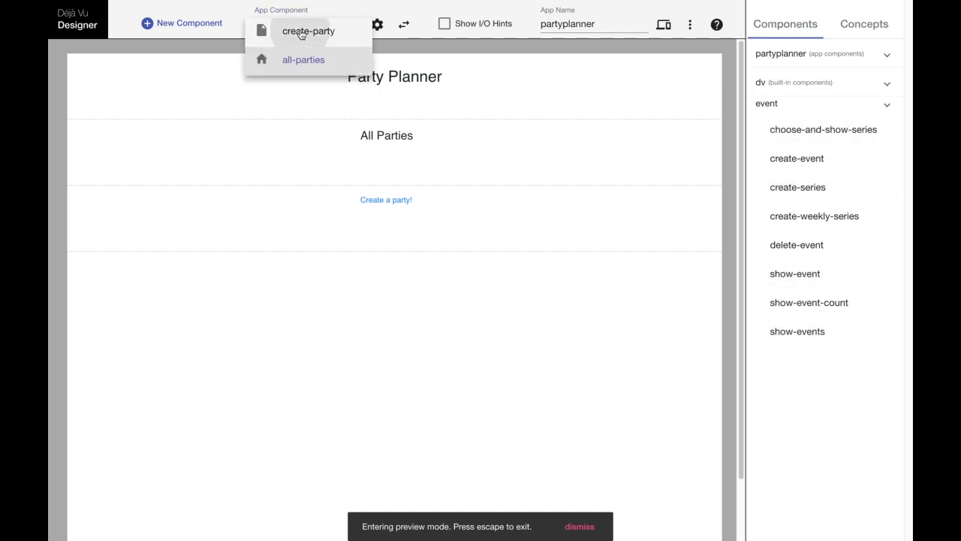
{"action": "left_click", "coordinate": [301, 33]}
{"action": "left_click_drag", "start_coordinate": [802, 156], "coordinate": [465, 320]}
{"action": "scroll", "coordinate": [418, 290], "scroll_direction": "down", "scroll_amount": 1}
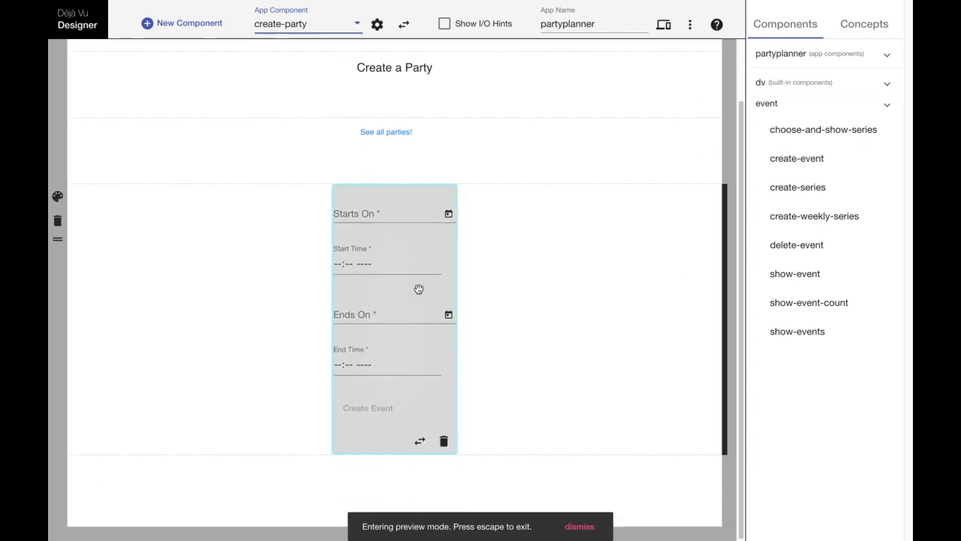
{"action": "scroll", "coordinate": [429, 266], "scroll_direction": "up", "scroll_amount": 1}
{"action": "scroll", "coordinate": [430, 267], "scroll_direction": "down", "scroll_amount": 1}
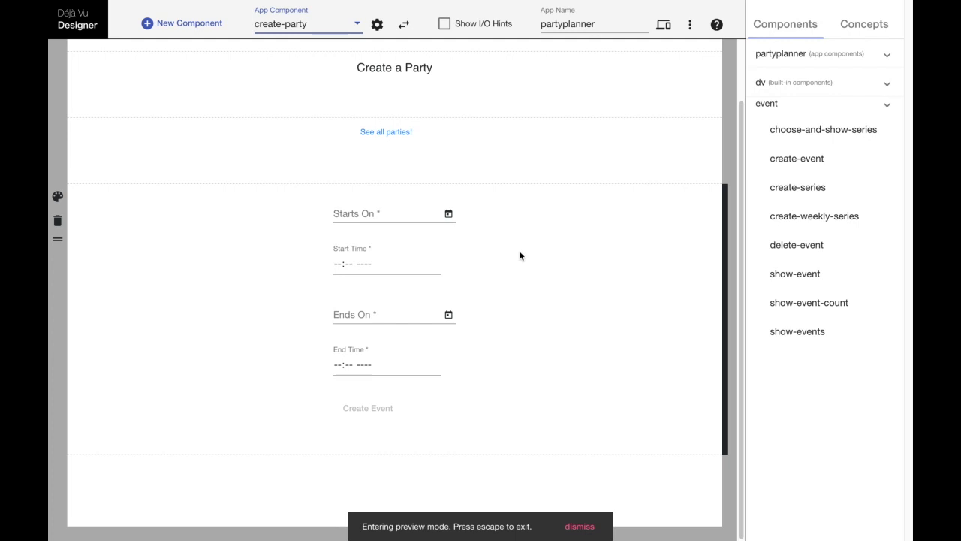
Start a new instance of the property concept with the alias "property" and set its object name to "Party".
{"action": "left_click", "coordinate": [851, 28]}
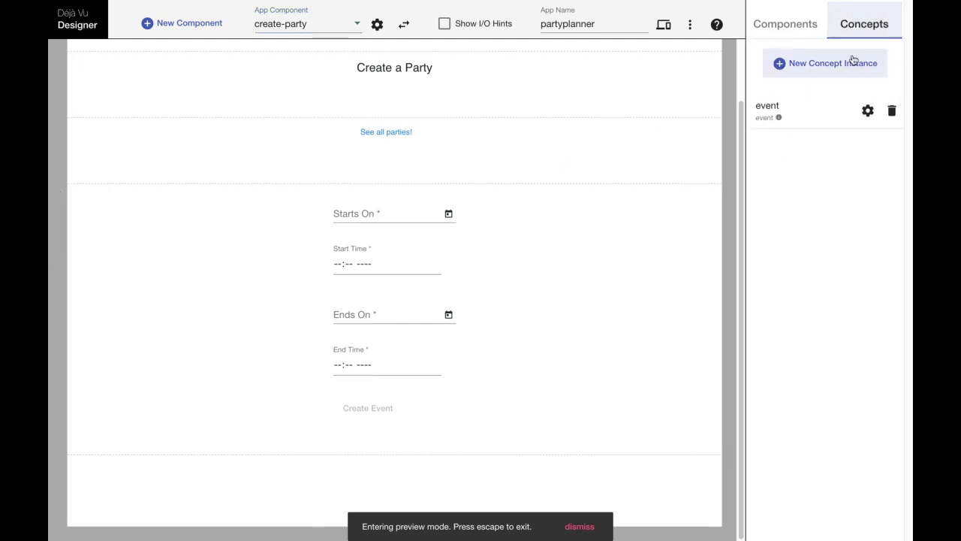
{"action": "left_click", "coordinate": [849, 63]}
{"action": "scroll", "coordinate": [560, 273], "scroll_direction": "down", "scroll_amount": 5}
{"action": "left_click", "coordinate": [370, 328]}
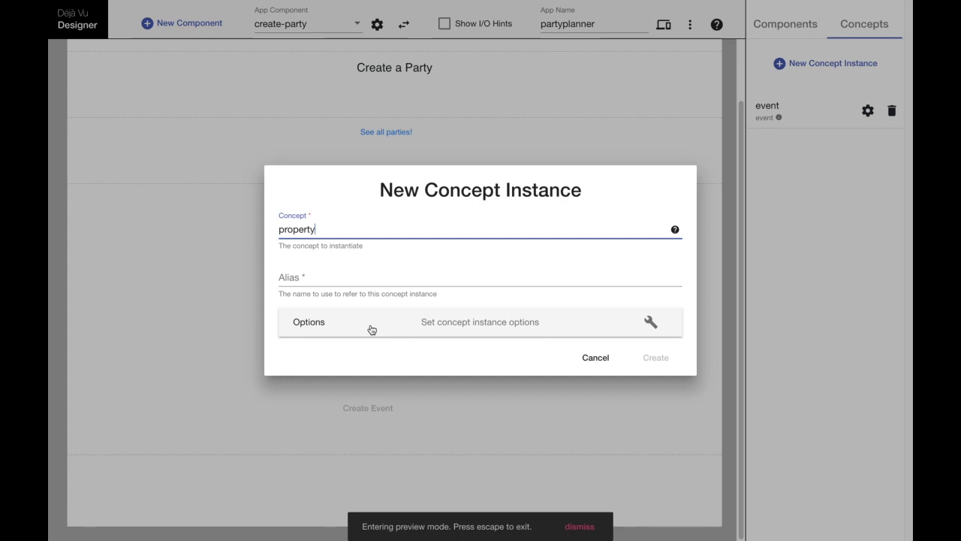
{"action": "left_click", "coordinate": [558, 322]}
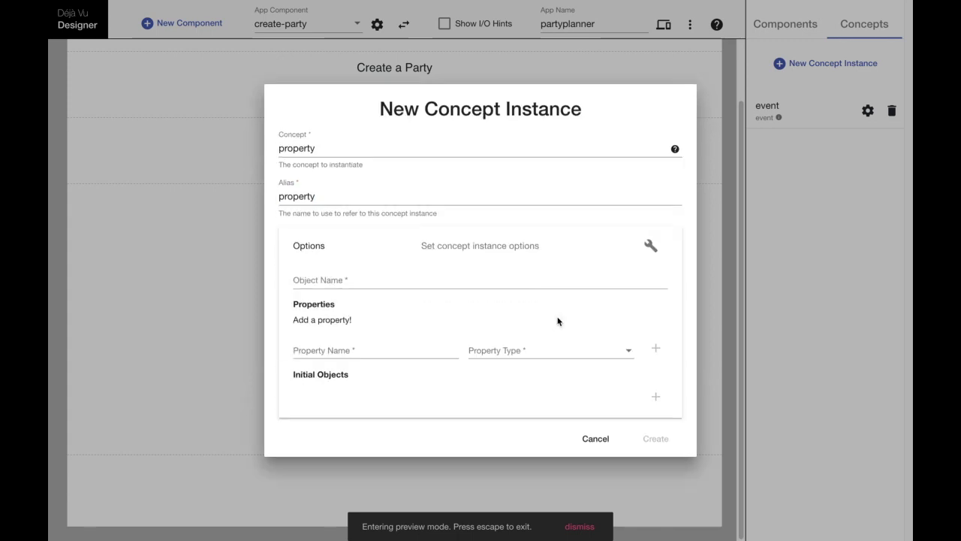
{"action": "left_click", "coordinate": [369, 277]}
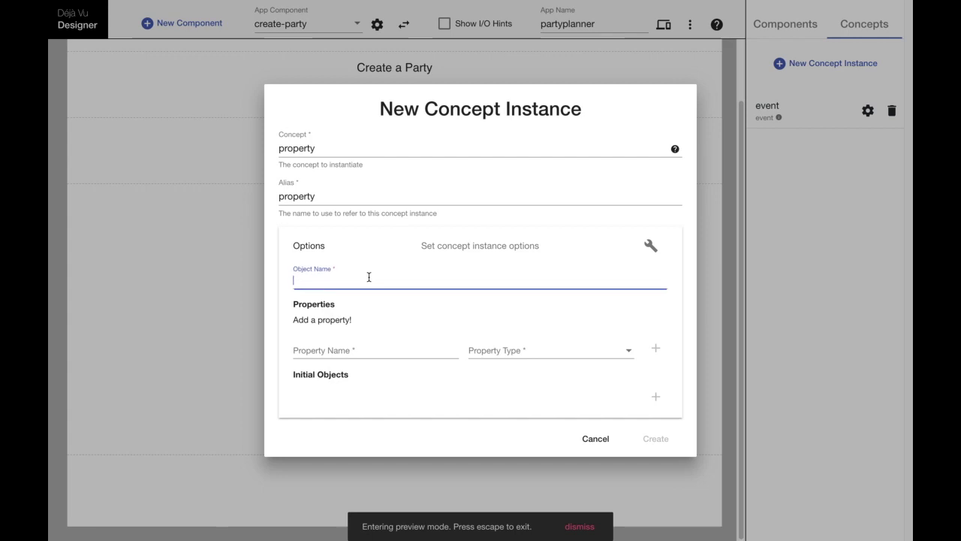
{"action": "type", "text": "Party"}
Add a required String property called "Name" to the Party object and create the concept instance.
{"action": "left_click", "coordinate": [349, 349]}
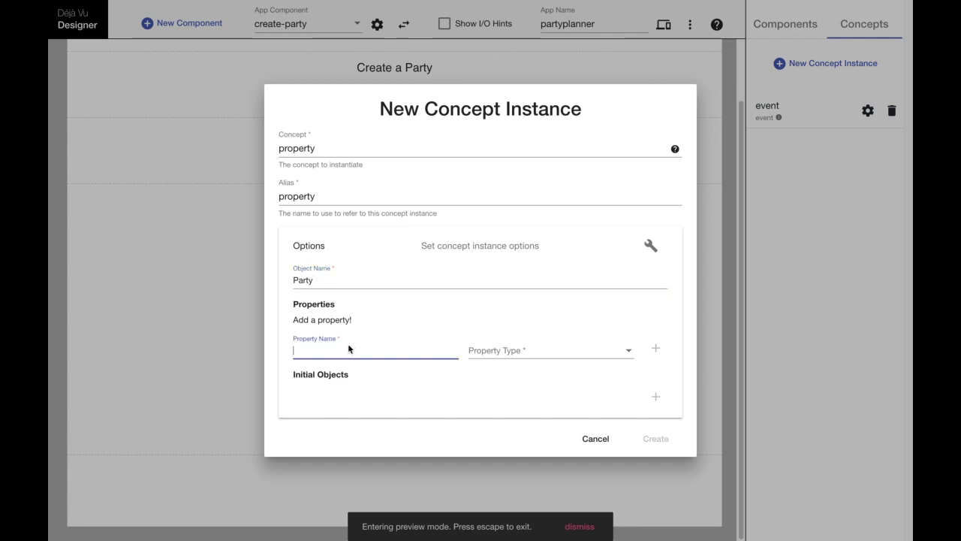
{"action": "type", "text": "Name"}
{"action": "left_click", "coordinate": [585, 351]}
{"action": "left_click", "coordinate": [541, 402]}
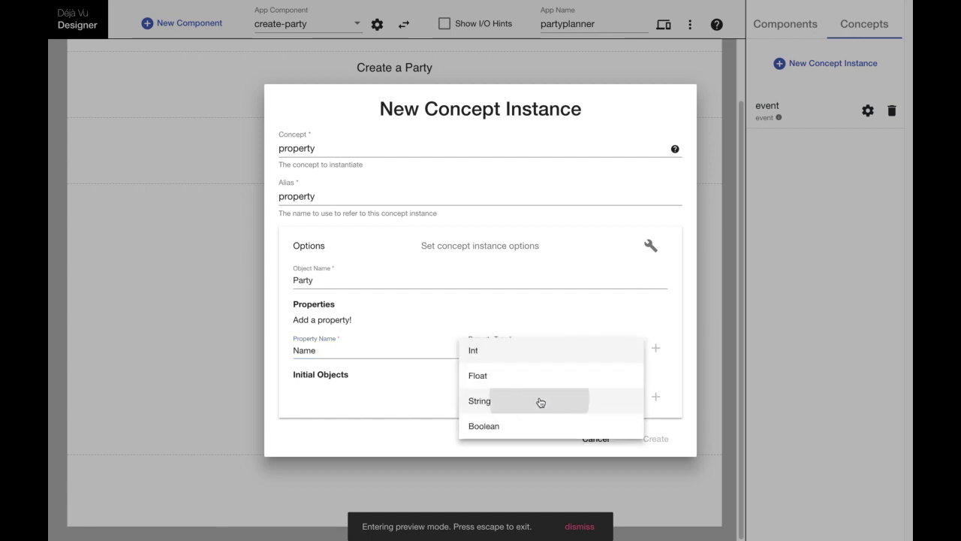
{"action": "left_click", "coordinate": [655, 348]}
{"action": "left_click", "coordinate": [486, 335]}
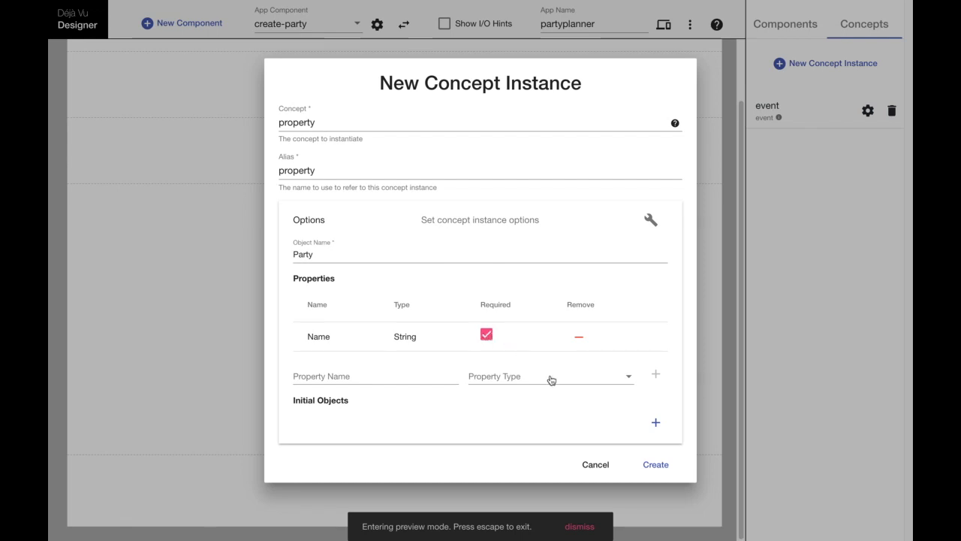
{"action": "left_click", "coordinate": [655, 464]}
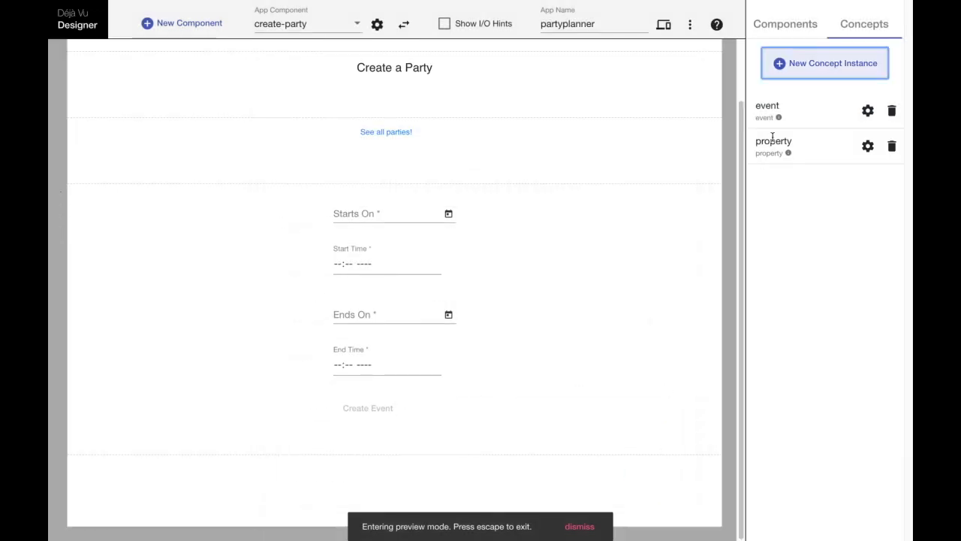
Add the property concept's create-object component in a new row below the event form on the create-party page.
{"action": "left_click", "coordinate": [774, 20]}
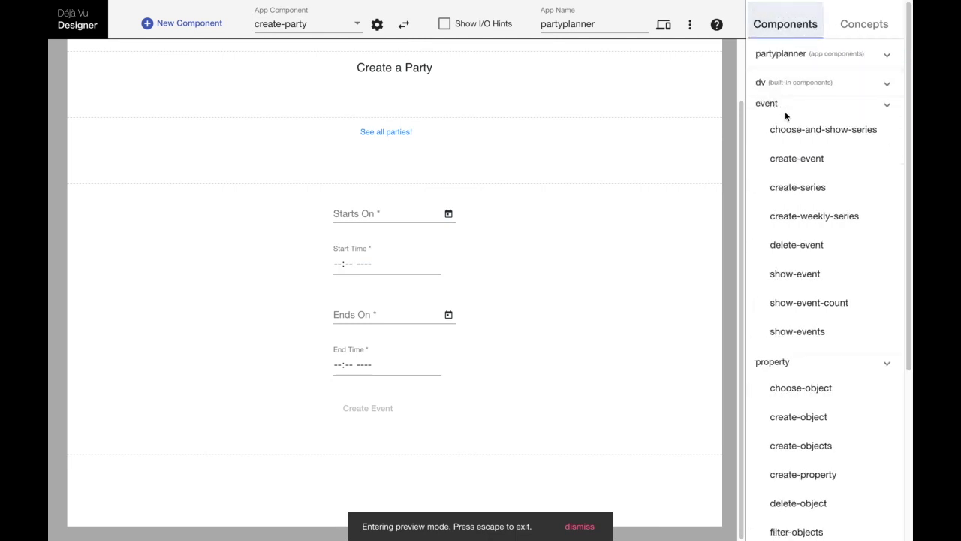
{"action": "scroll", "coordinate": [797, 361], "scroll_direction": "down", "scroll_amount": 4}
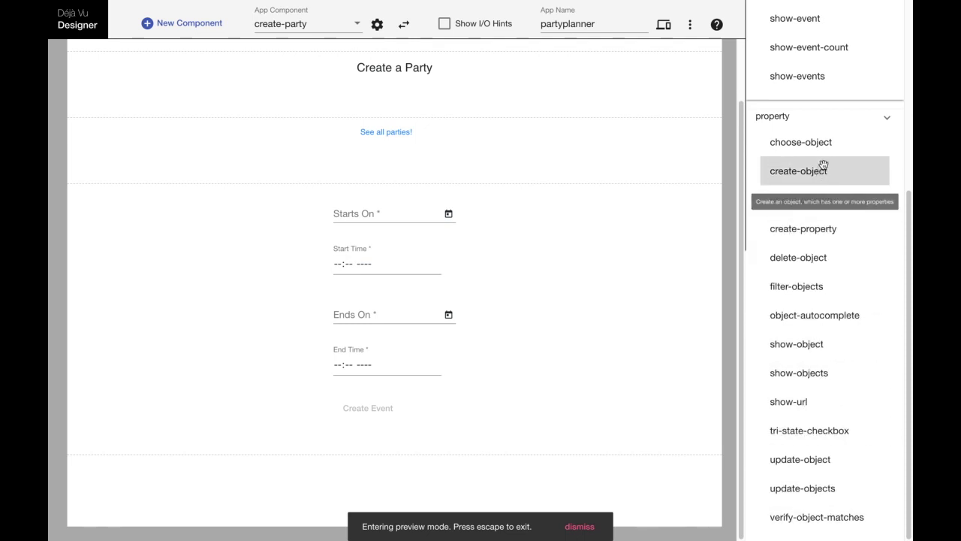
{"action": "left_click_drag", "start_coordinate": [824, 166], "coordinate": [455, 471]}
{"action": "scroll", "coordinate": [455, 469], "scroll_direction": "down", "scroll_amount": 3}
{"action": "mouse_move", "coordinate": [378, 368]}
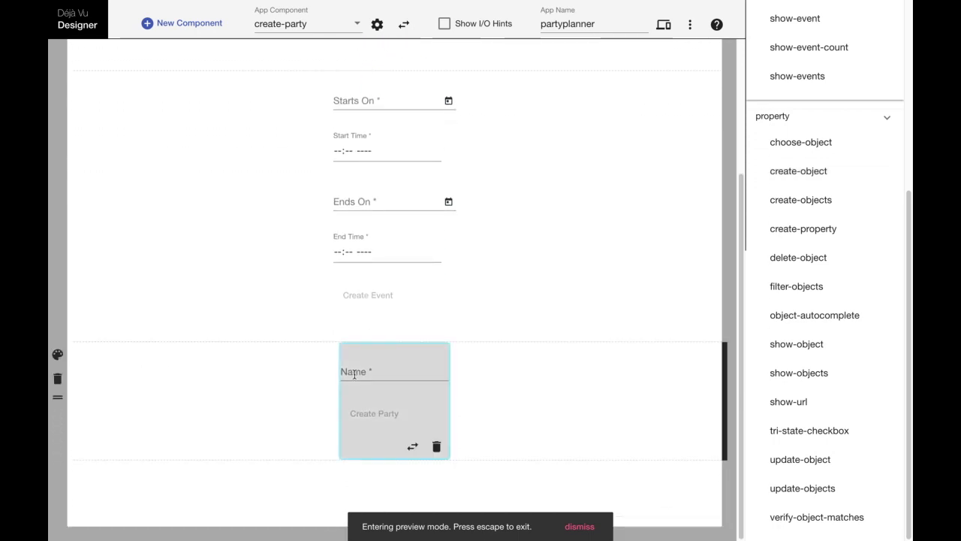
{"action": "scroll", "coordinate": [356, 349], "scroll_direction": "up", "scroll_amount": 2}
{"action": "scroll", "coordinate": [356, 349], "scroll_direction": "down", "scroll_amount": 1}
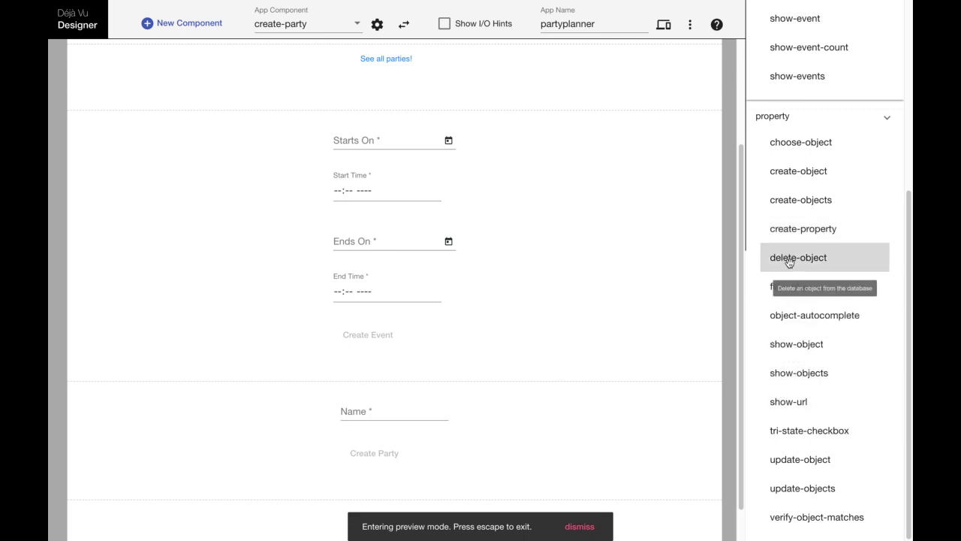
Move the row holding the Create Party form above the event form's row.
{"action": "mouse_move", "coordinate": [437, 398]}
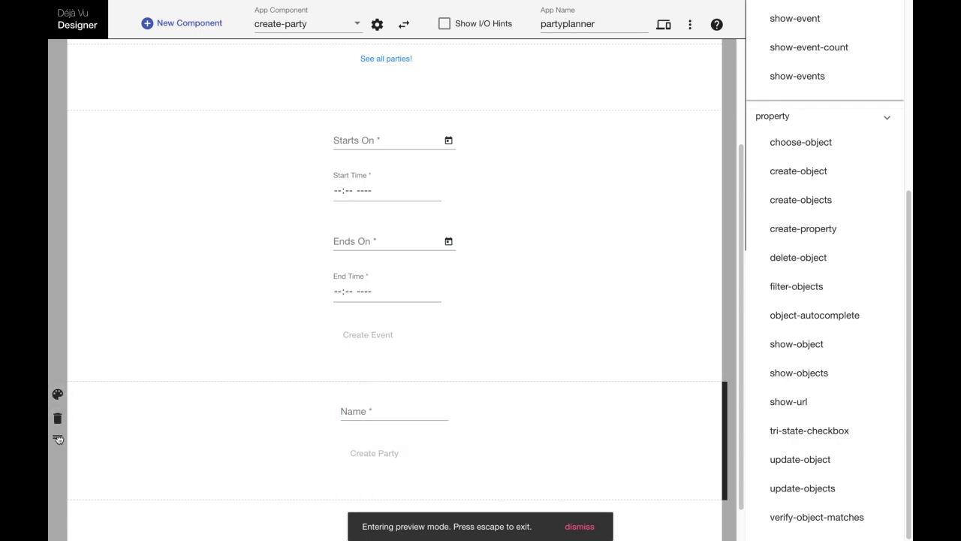
{"action": "left_click_drag", "start_coordinate": [58, 440], "coordinate": [54, 184]}
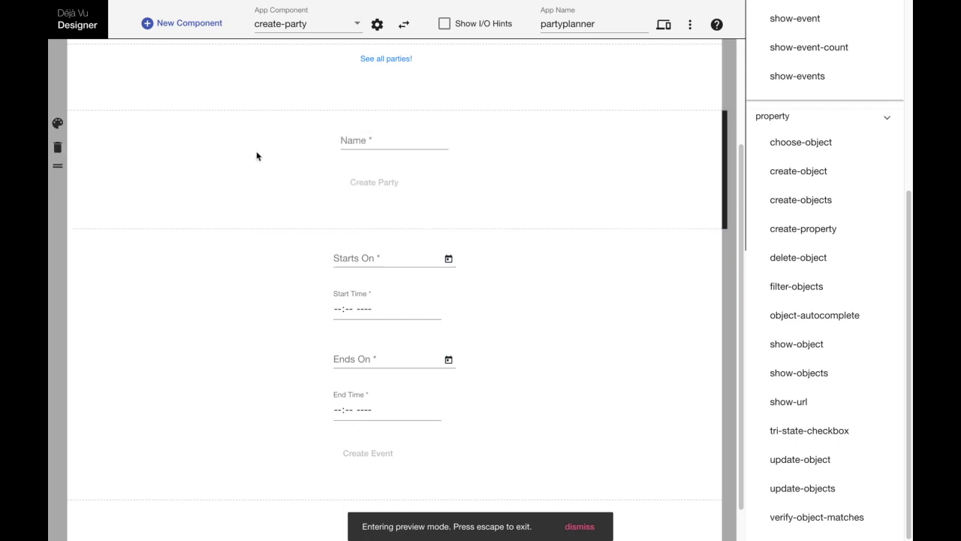
{"action": "scroll", "coordinate": [312, 121], "scroll_direction": "up", "scroll_amount": 1}
{"action": "scroll", "coordinate": [312, 120], "scroll_direction": "down", "scroll_amount": 1}
{"action": "scroll", "coordinate": [366, 130], "scroll_direction": "up", "scroll_amount": 1}
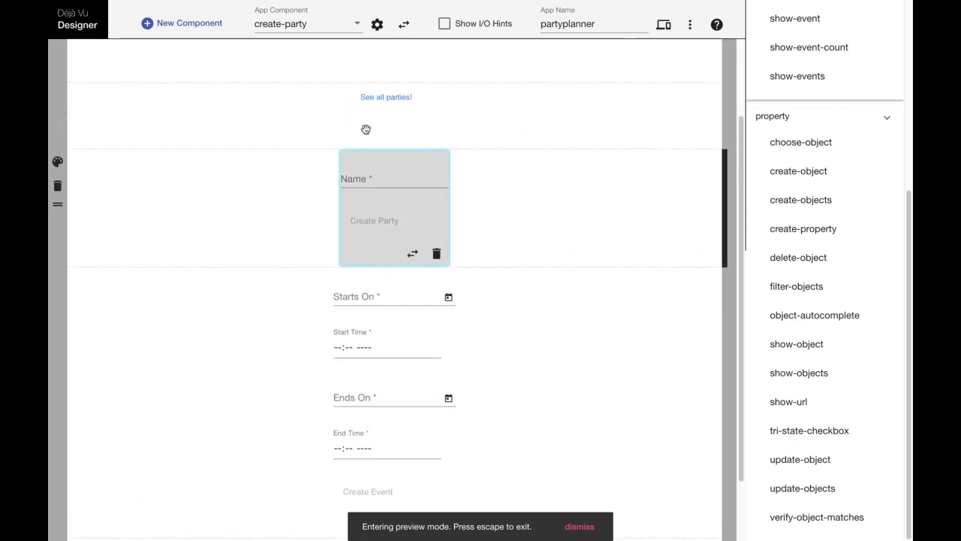
{"action": "scroll", "coordinate": [365, 129], "scroll_direction": "down", "scroll_amount": 1}
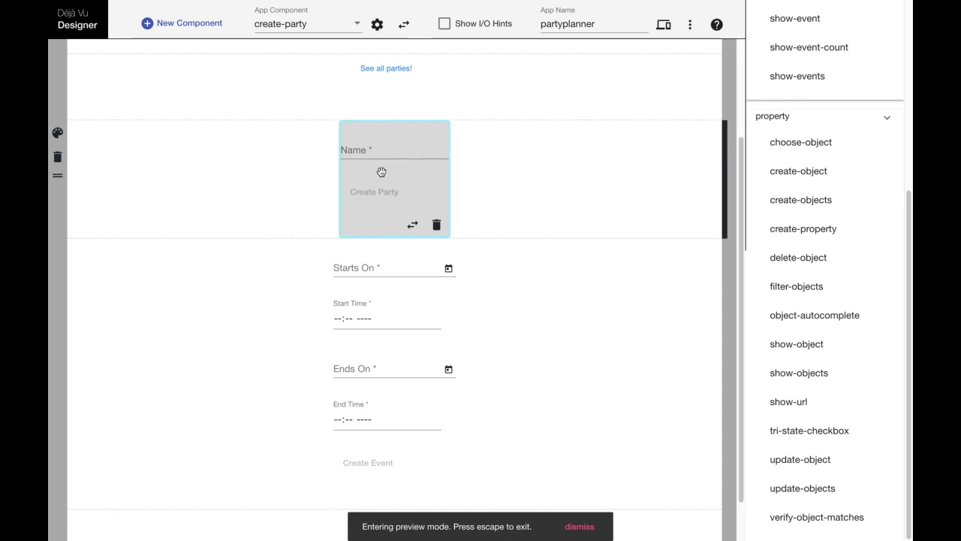
Test the required-field validation of the party form by leaving the Name field empty.
{"action": "left_click", "coordinate": [378, 151]}
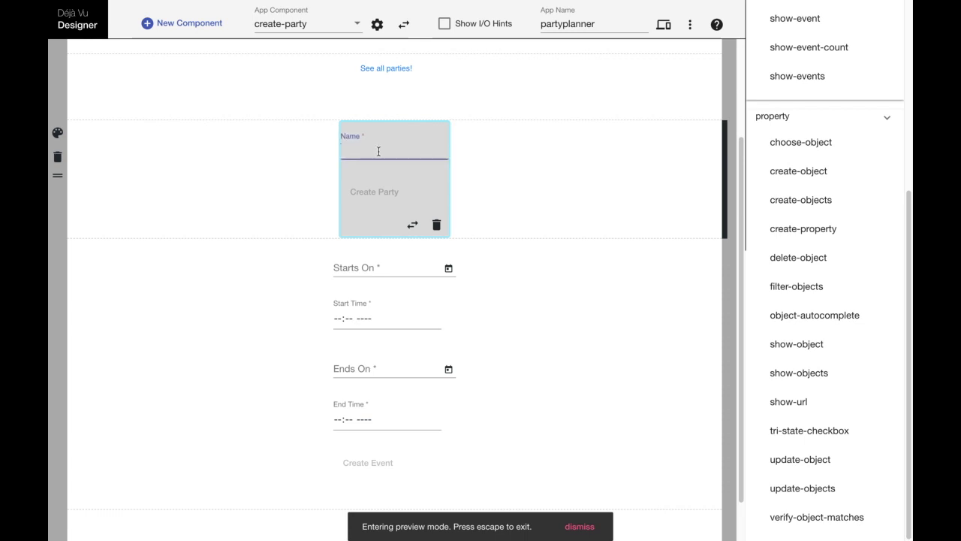
{"action": "left_click", "coordinate": [268, 181]}
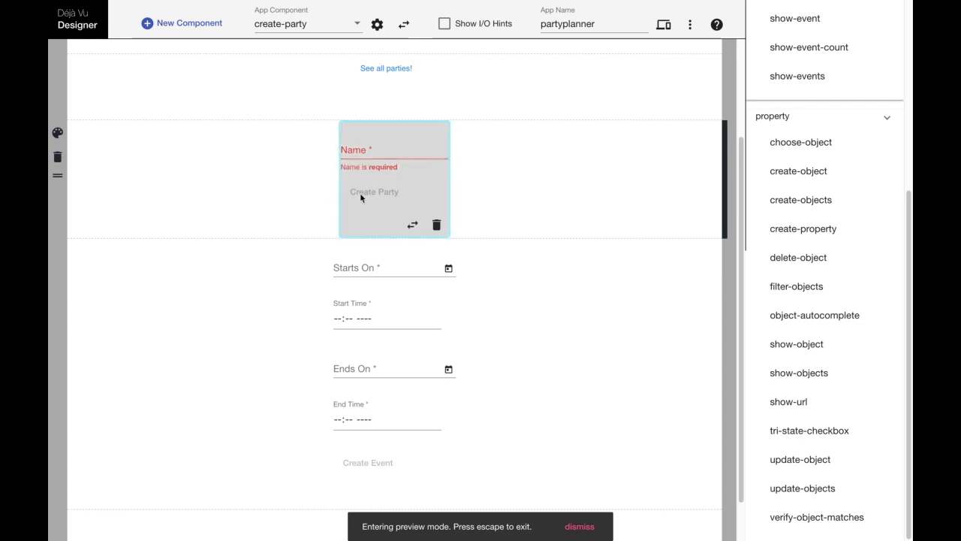
{"action": "scroll", "coordinate": [375, 195], "scroll_direction": "down", "scroll_amount": 1}
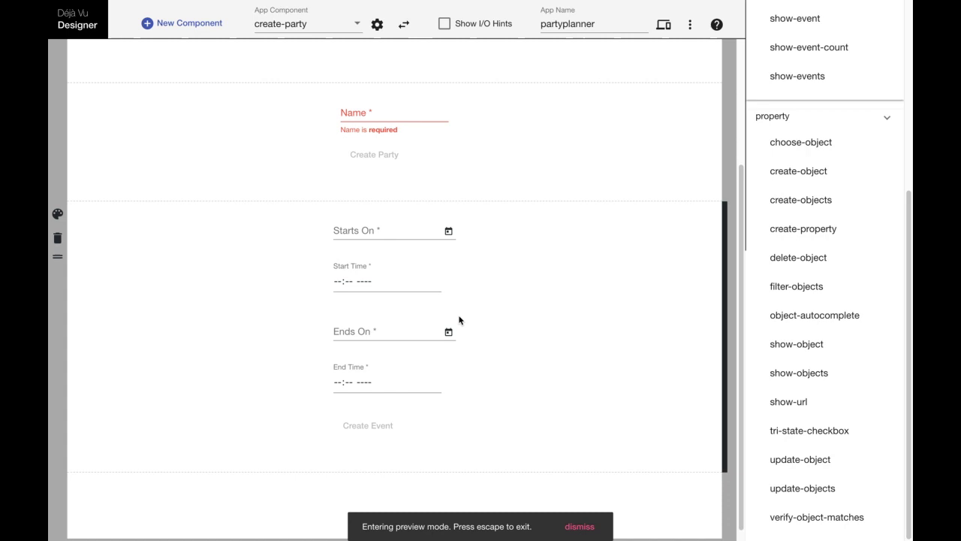
Configure the create-party component as a transaction and save the setting.
{"action": "scroll", "coordinate": [387, 82], "scroll_direction": "up", "scroll_amount": 2}
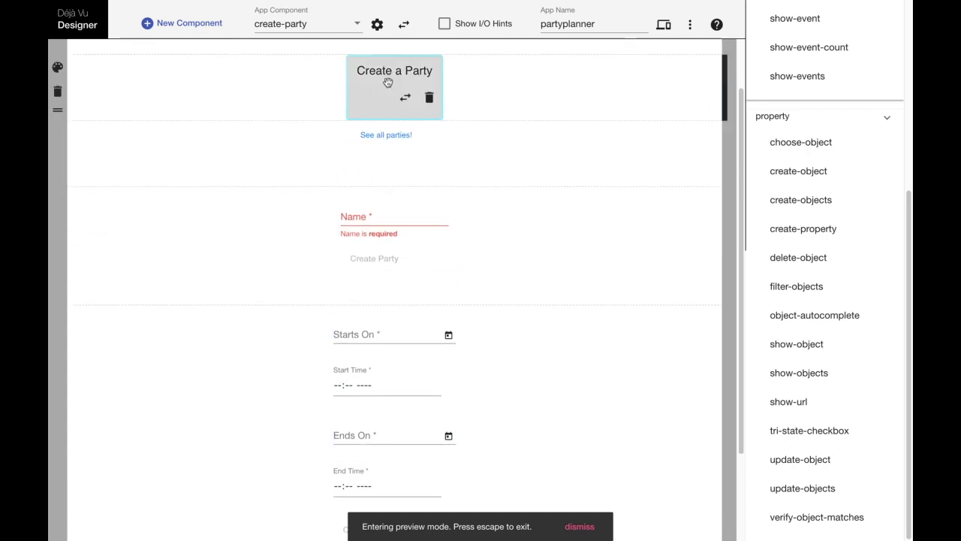
{"action": "left_click", "coordinate": [376, 25]}
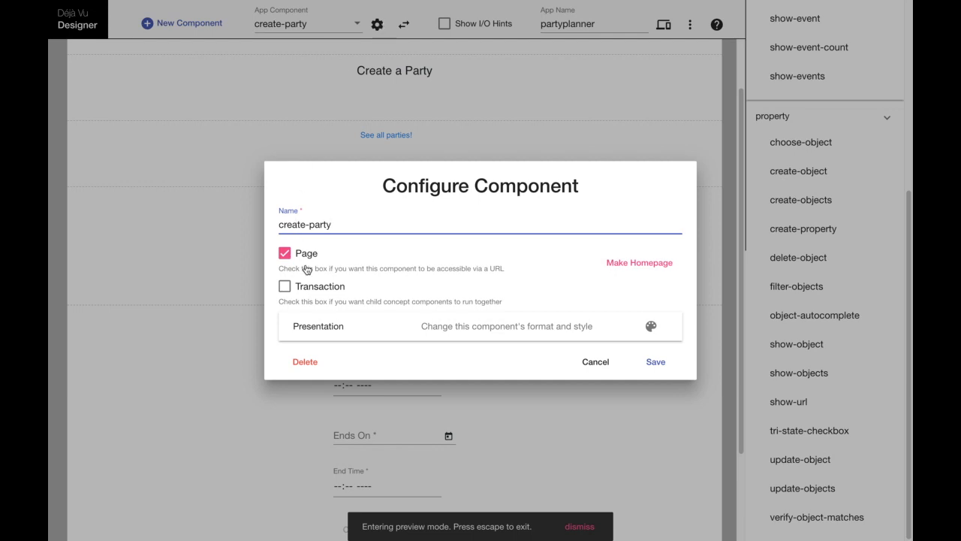
{"action": "left_click", "coordinate": [283, 291]}
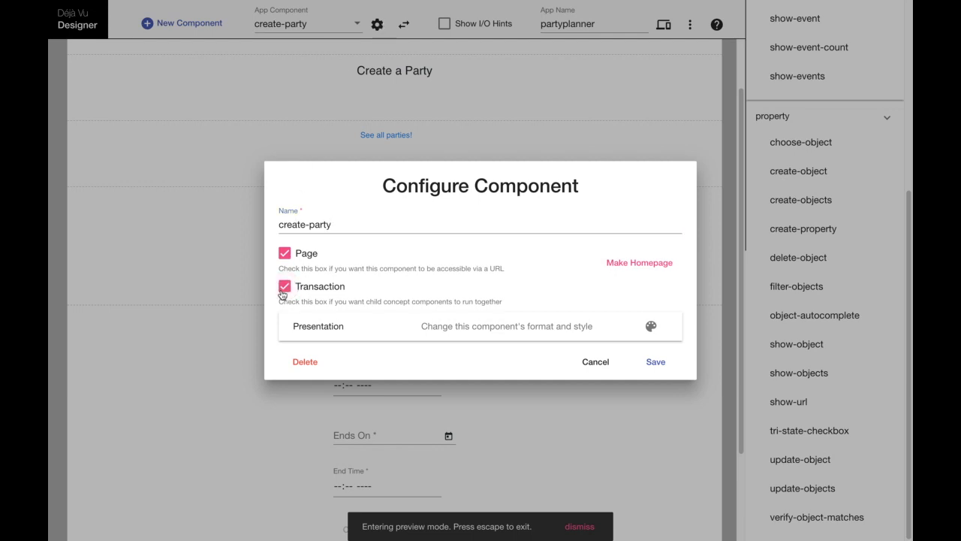
{"action": "left_click", "coordinate": [655, 362]}
Add the built-in gen-id component in a new row below the event form on the create-party page.
{"action": "scroll", "coordinate": [656, 361], "scroll_direction": "down", "scroll_amount": 3}
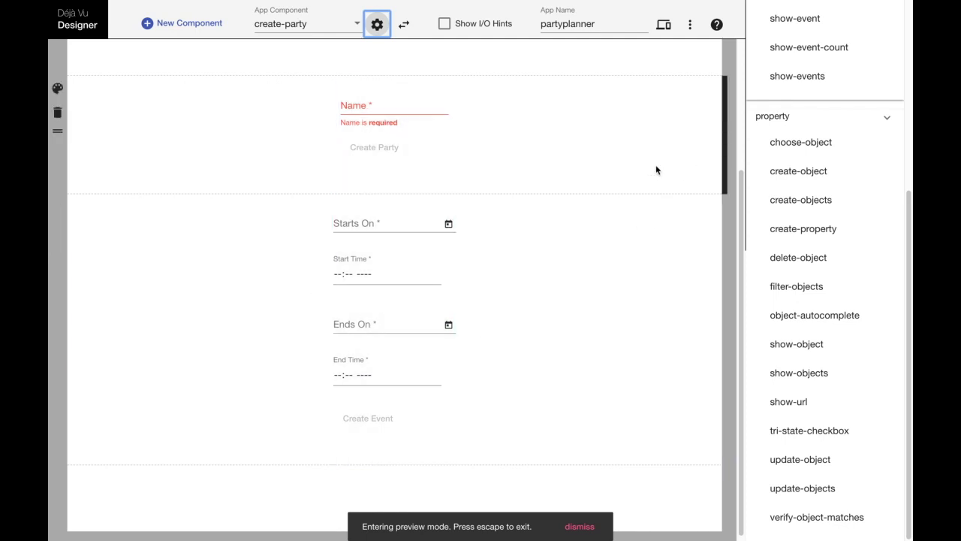
{"action": "scroll", "coordinate": [812, 119], "scroll_direction": "up", "scroll_amount": 3}
{"action": "left_click", "coordinate": [812, 122]}
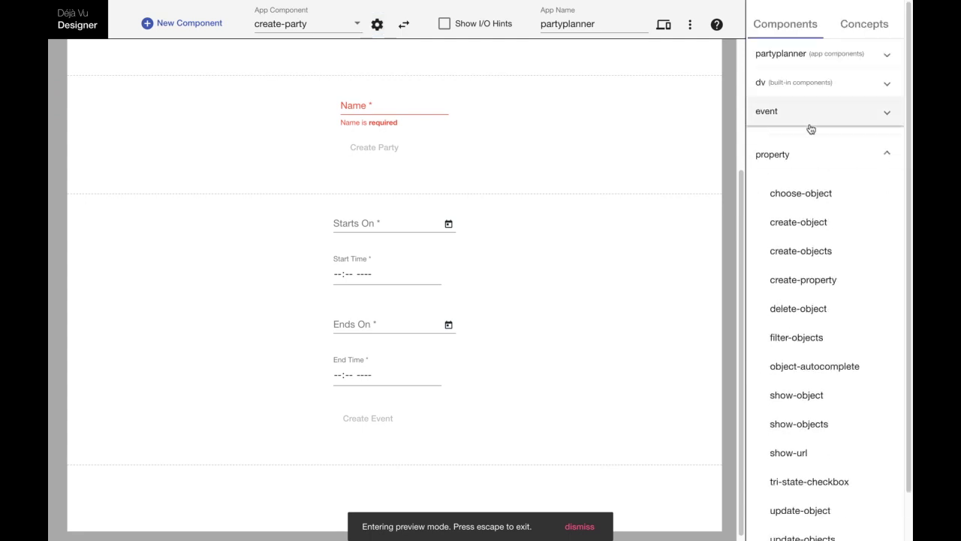
{"action": "left_click", "coordinate": [806, 86]}
{"action": "scroll", "coordinate": [805, 86], "scroll_direction": "down", "scroll_amount": 8}
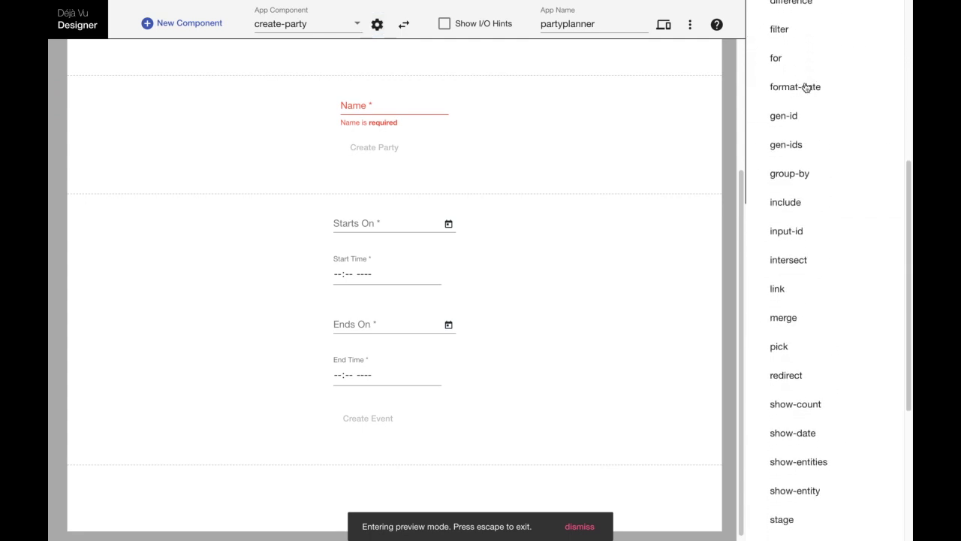
{"action": "scroll", "coordinate": [796, 230], "scroll_direction": "up", "scroll_amount": 5}
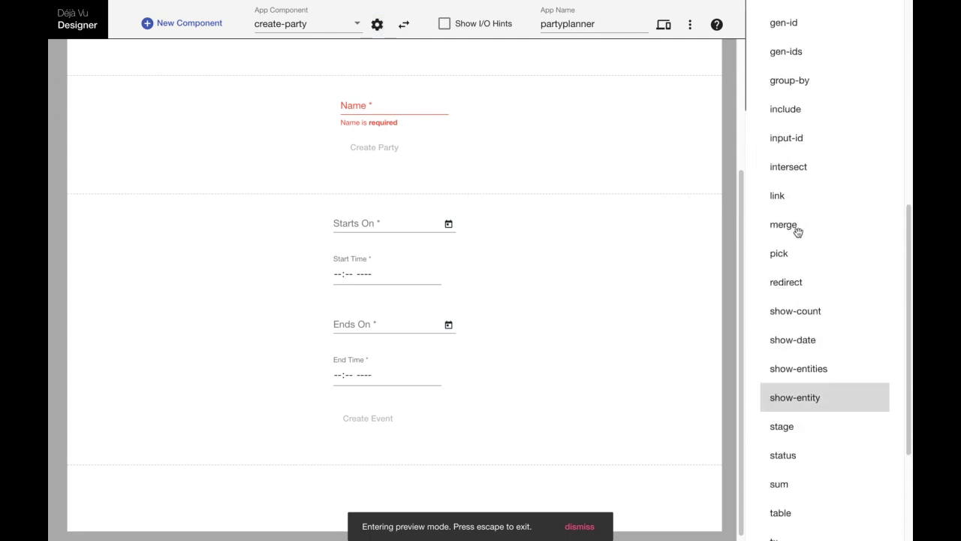
{"action": "left_click_drag", "start_coordinate": [810, 90], "coordinate": [476, 488]}
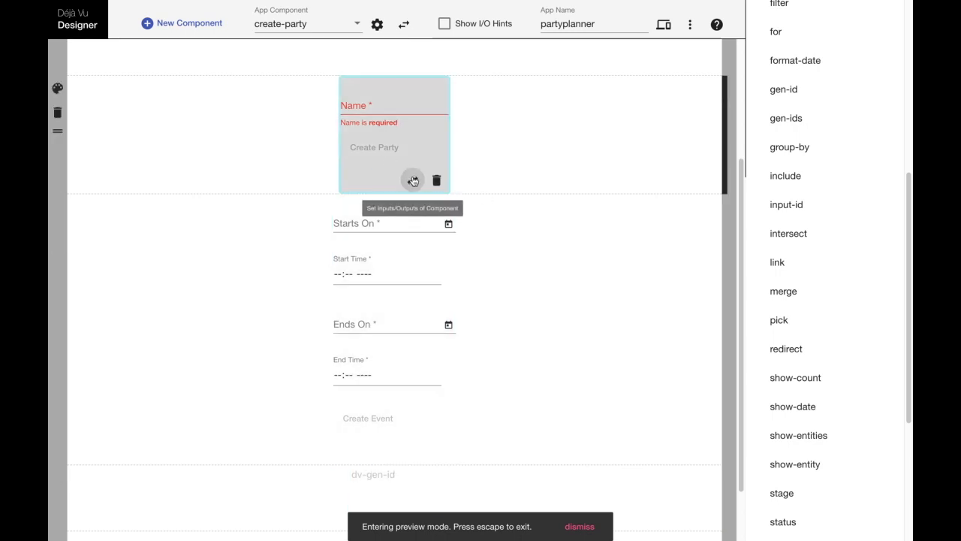
Open the input/output settings of the create-object and create-event components, place them beside the forms, and dismiss the preview notification.
{"action": "left_click", "coordinate": [412, 180]}
{"action": "left_click_drag", "start_coordinate": [449, 194], "coordinate": [208, 102]}
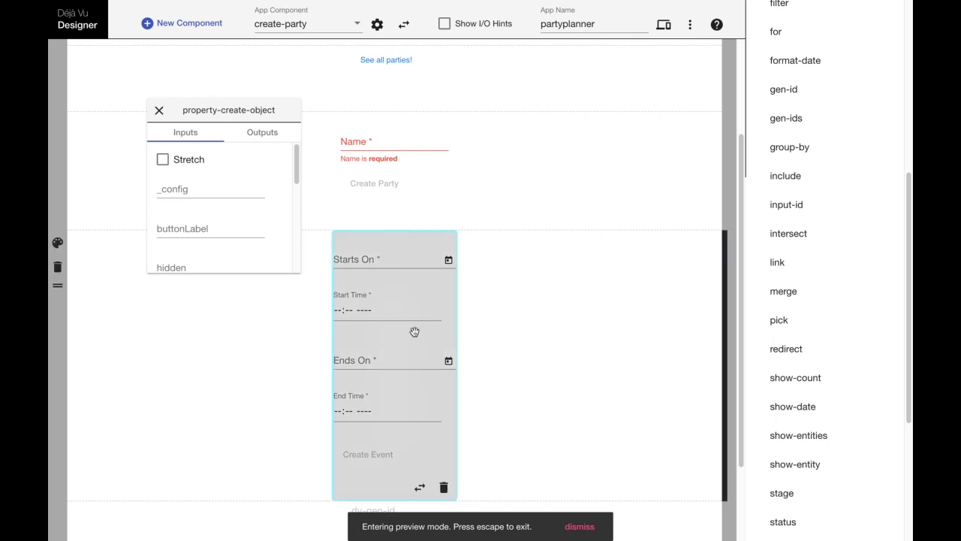
{"action": "left_click", "coordinate": [421, 487]}
{"action": "left_click_drag", "start_coordinate": [480, 340], "coordinate": [221, 312]}
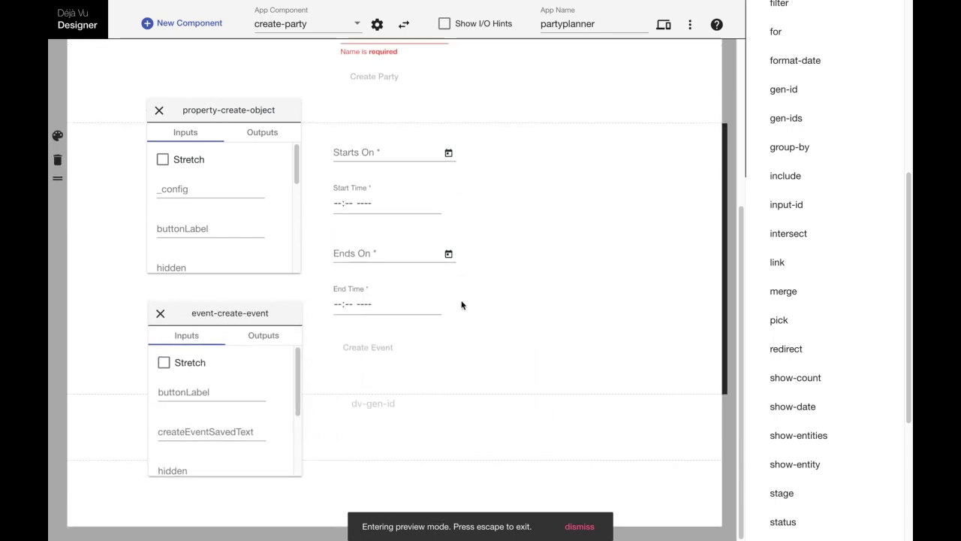
{"action": "left_click", "coordinate": [580, 525]}
Open the gen-id component's input/output settings and feed its id output into the id input of create-object.
{"action": "left_click", "coordinate": [401, 422]}
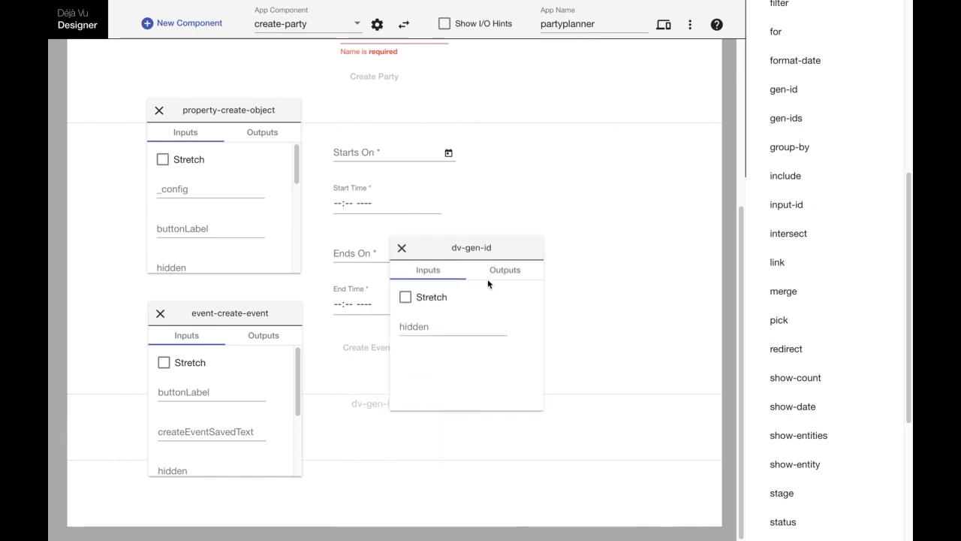
{"action": "left_click_drag", "start_coordinate": [461, 247], "coordinate": [550, 250]}
{"action": "left_click", "coordinate": [590, 270]}
{"action": "scroll", "coordinate": [264, 208], "scroll_direction": "down", "scroll_amount": 2}
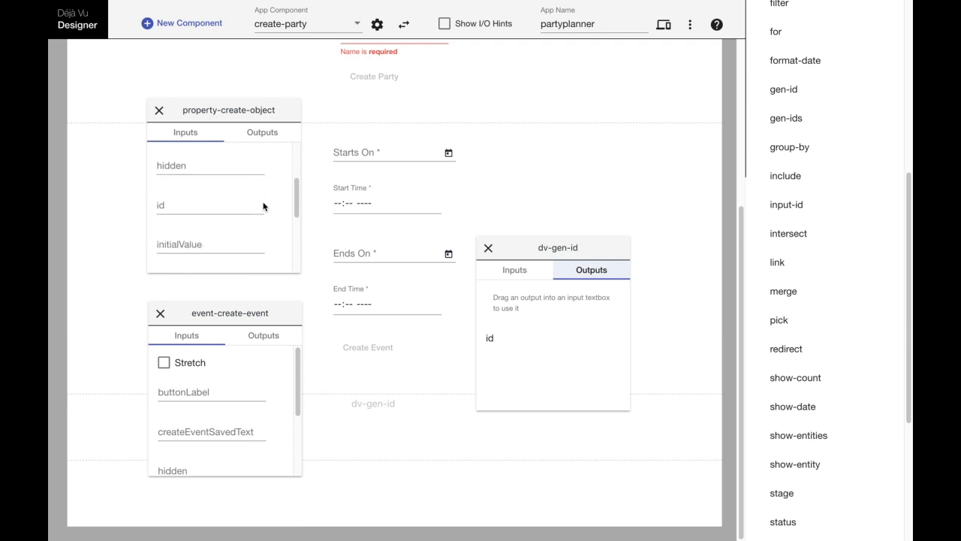
{"action": "left_click_drag", "start_coordinate": [495, 333], "coordinate": [189, 204]}
Feed the gen-id component's id output into the id input of create-event and close the gen-id settings.
{"action": "scroll", "coordinate": [189, 205], "scroll_direction": "down", "scroll_amount": 1}
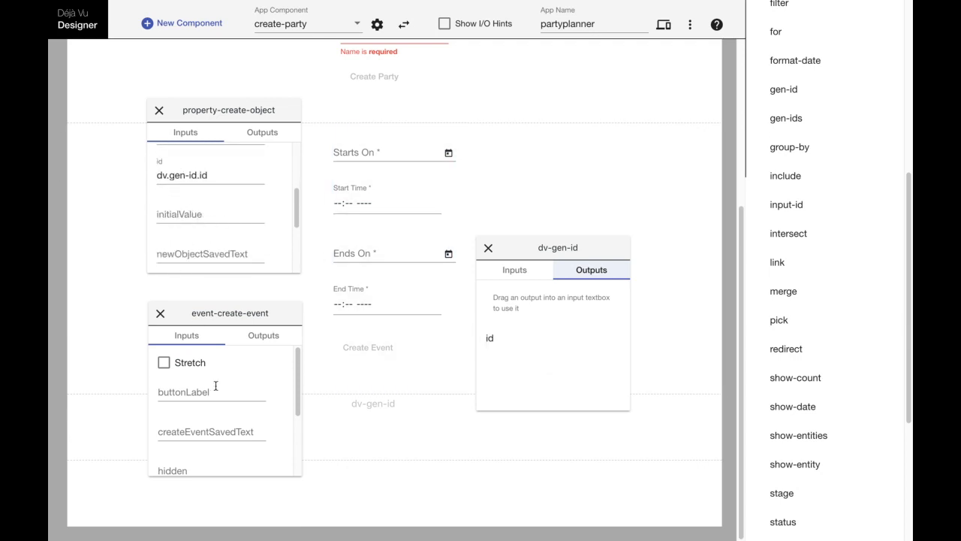
{"action": "scroll", "coordinate": [214, 386], "scroll_direction": "down", "scroll_amount": 3}
{"action": "left_click_drag", "start_coordinate": [536, 341], "coordinate": [192, 414]}
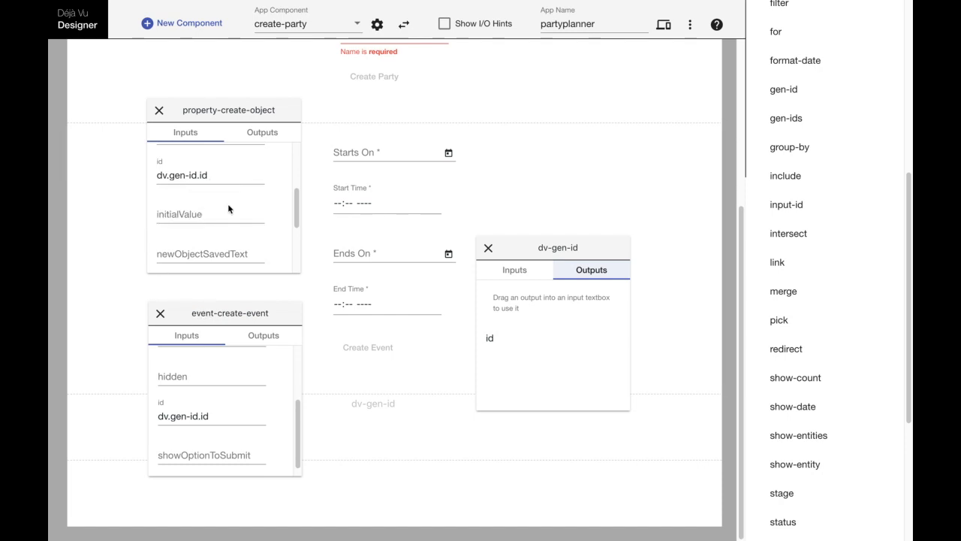
{"action": "mouse_move", "coordinate": [441, 232]}
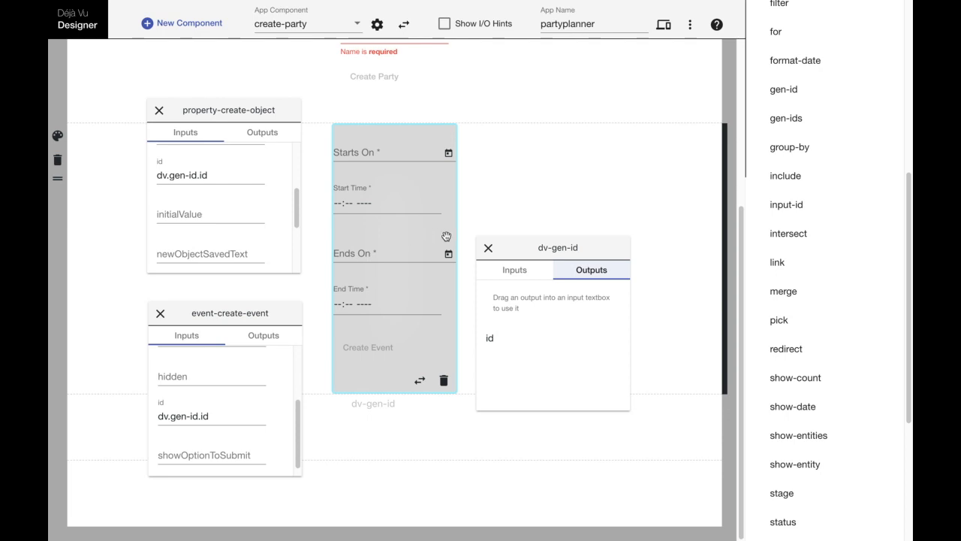
{"action": "left_click", "coordinate": [488, 248]}
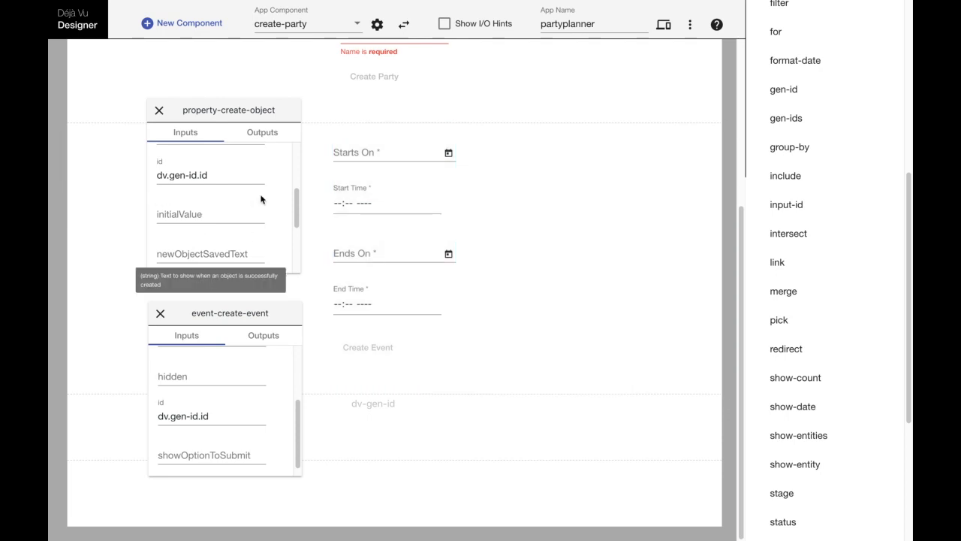
Set showOptionToSubmit to false for the create-object component and close its settings.
{"action": "scroll", "coordinate": [379, 166], "scroll_direction": "up", "scroll_amount": 1}
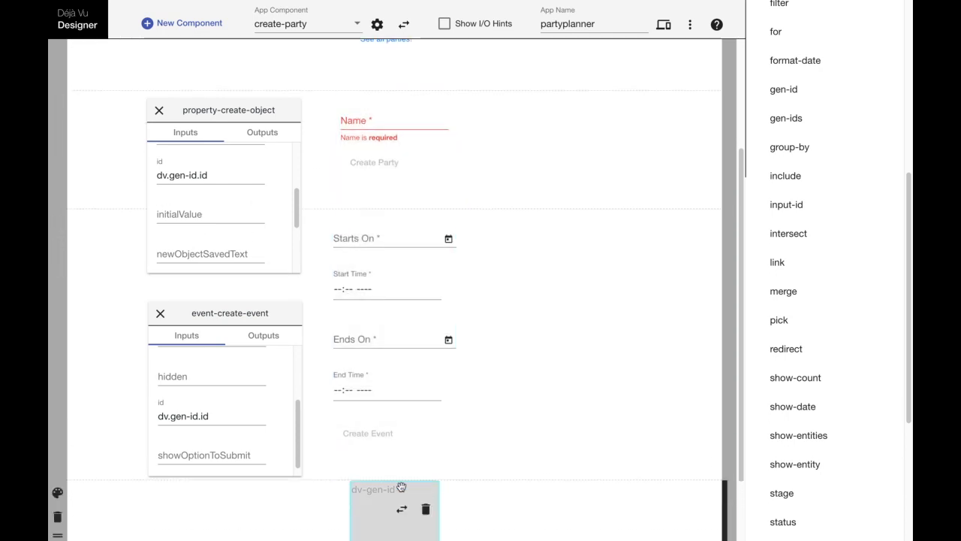
{"action": "scroll", "coordinate": [181, 222], "scroll_direction": "down", "scroll_amount": 3}
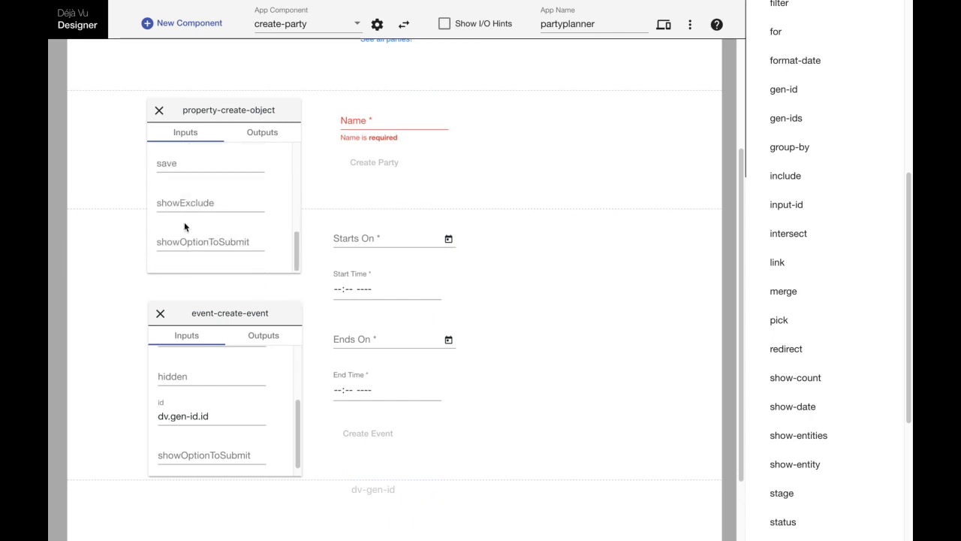
{"action": "left_click", "coordinate": [201, 242]}
{"action": "type", "text": "false"}
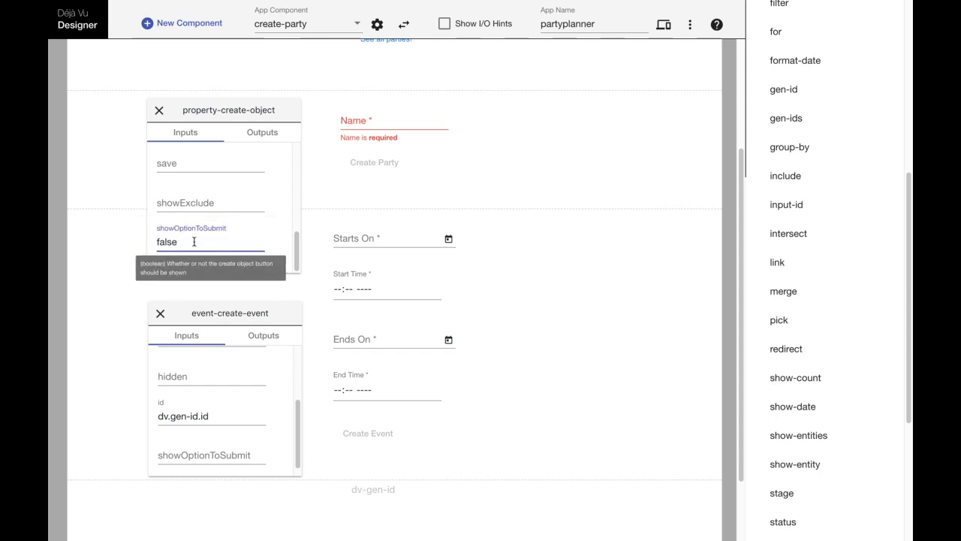
{"action": "left_click", "coordinate": [165, 201]}
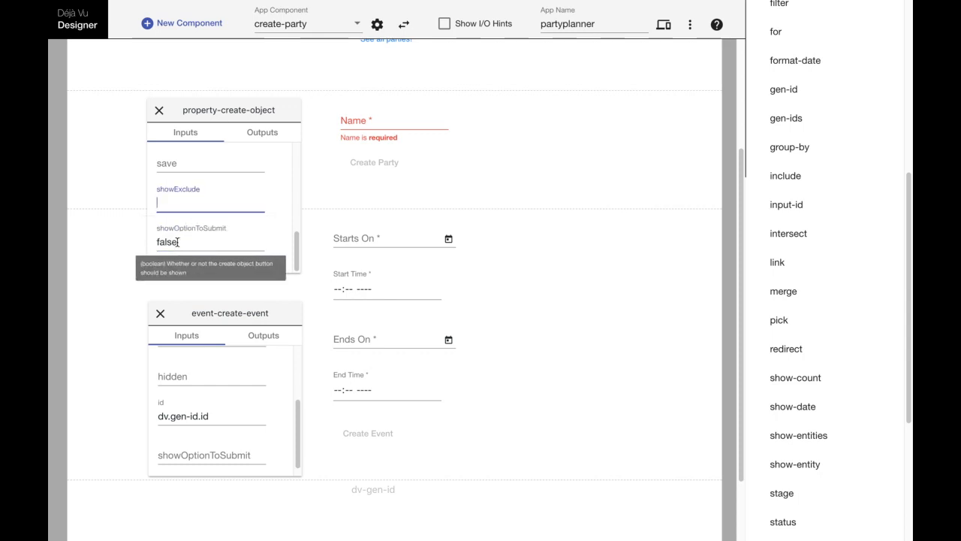
{"action": "left_click", "coordinate": [160, 110]}
Set the create-event component's buttonLabel to "Create Party" and close its settings.
{"action": "scroll", "coordinate": [259, 211], "scroll_direction": "down", "scroll_amount": 1}
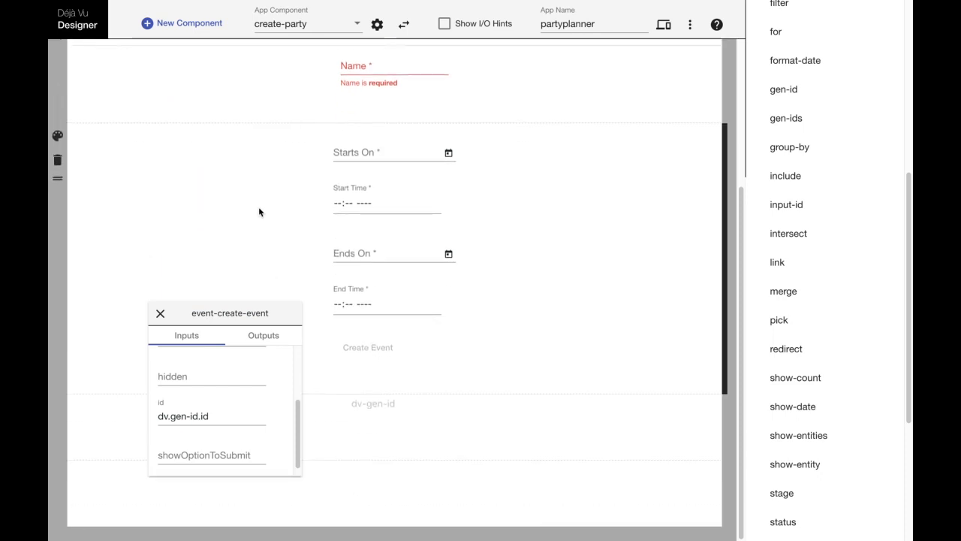
{"action": "mouse_move", "coordinate": [415, 324]}
{"action": "scroll", "coordinate": [403, 329], "scroll_direction": "up", "scroll_amount": 1}
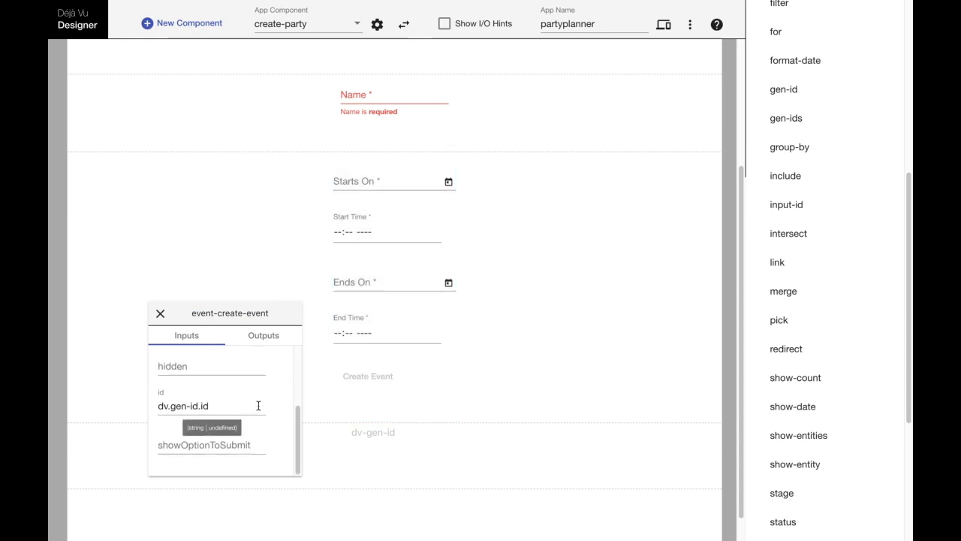
{"action": "scroll", "coordinate": [249, 415], "scroll_direction": "up", "scroll_amount": 3}
{"action": "left_click", "coordinate": [221, 393]}
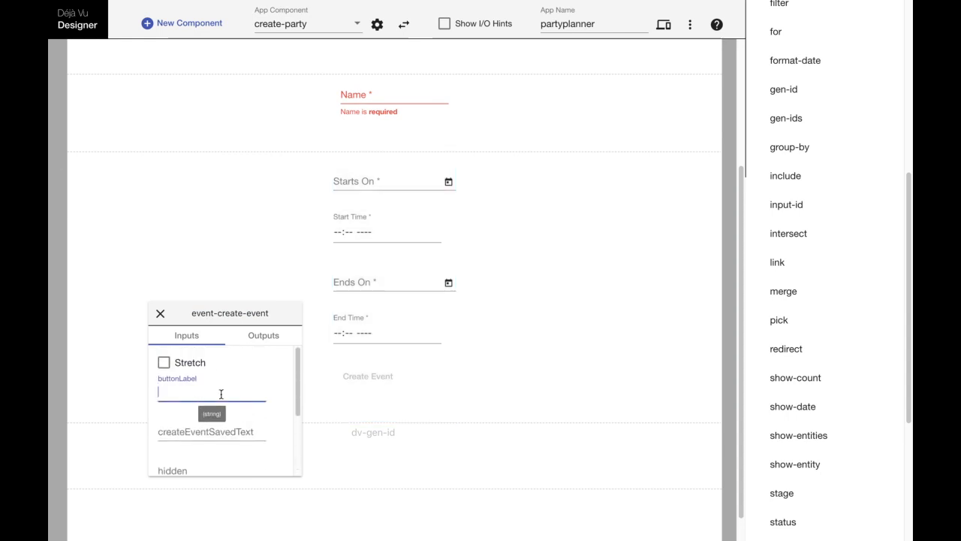
{"action": "type", "text": "\"Create Party"}
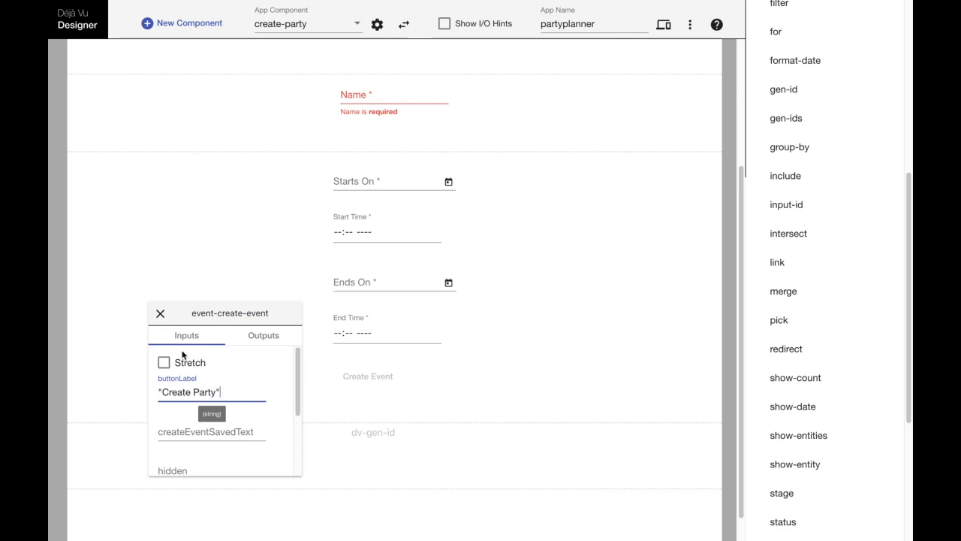
{"action": "left_click", "coordinate": [160, 313]}
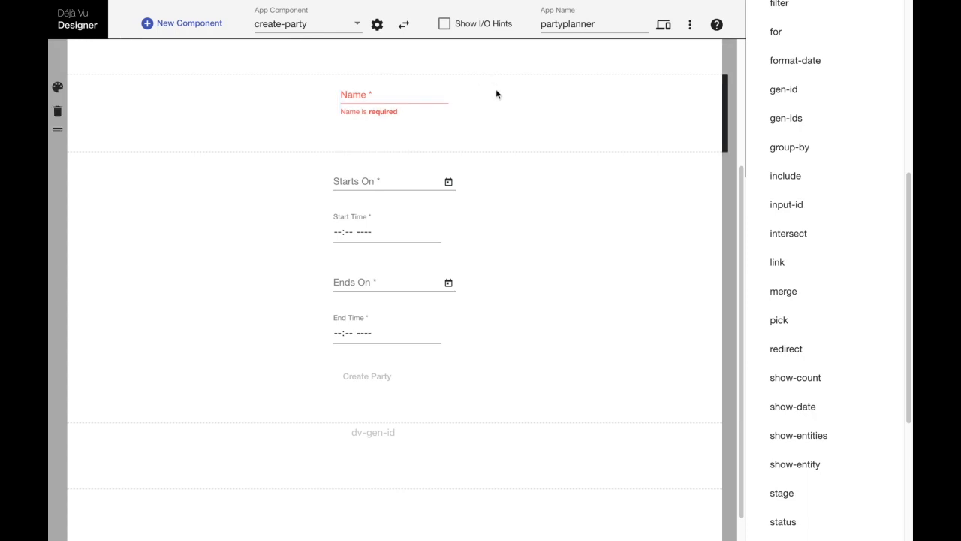
Turn on the I/O hints and review how the generated id connects to the name and event forms.
{"action": "mouse_move", "coordinate": [433, 90]}
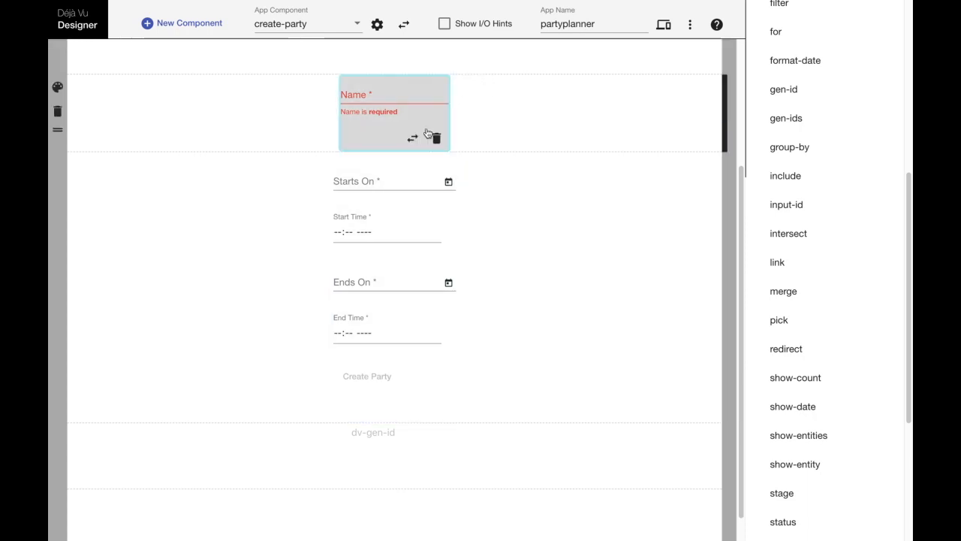
{"action": "left_click", "coordinate": [446, 24]}
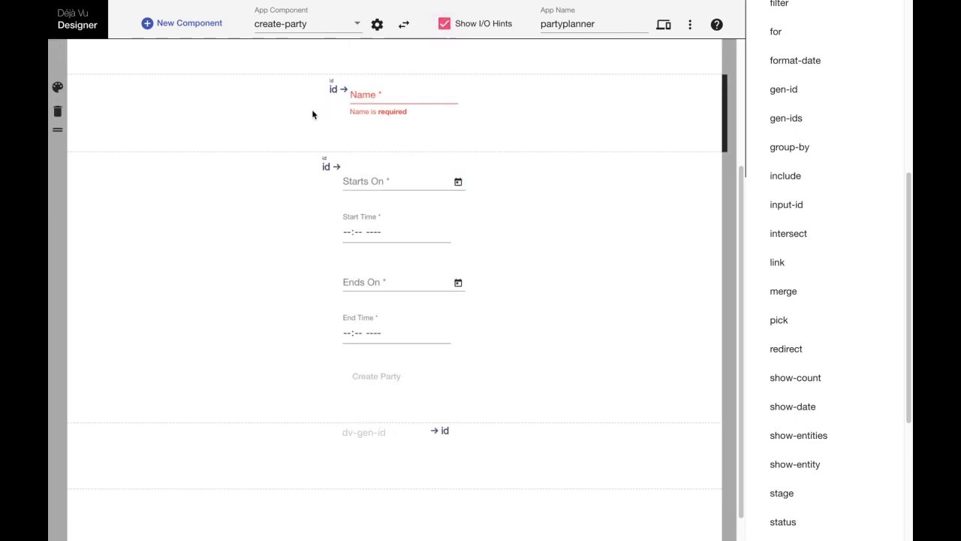
{"action": "mouse_move", "coordinate": [430, 434]}
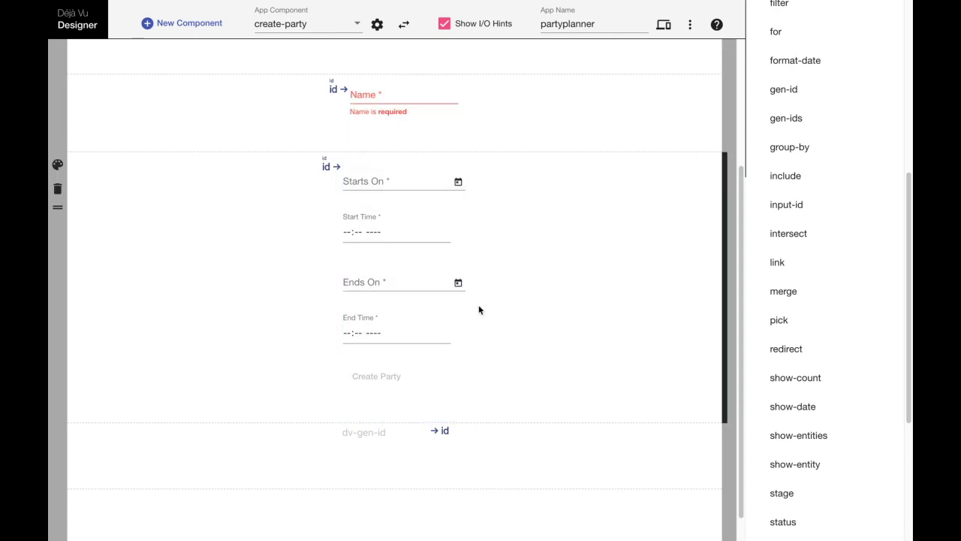
{"action": "scroll", "coordinate": [478, 308], "scroll_direction": "up", "scroll_amount": 3}
{"action": "scroll", "coordinate": [478, 308], "scroll_direction": "down", "scroll_amount": 1}
{"action": "scroll", "coordinate": [478, 308], "scroll_direction": "down", "scroll_amount": 2}
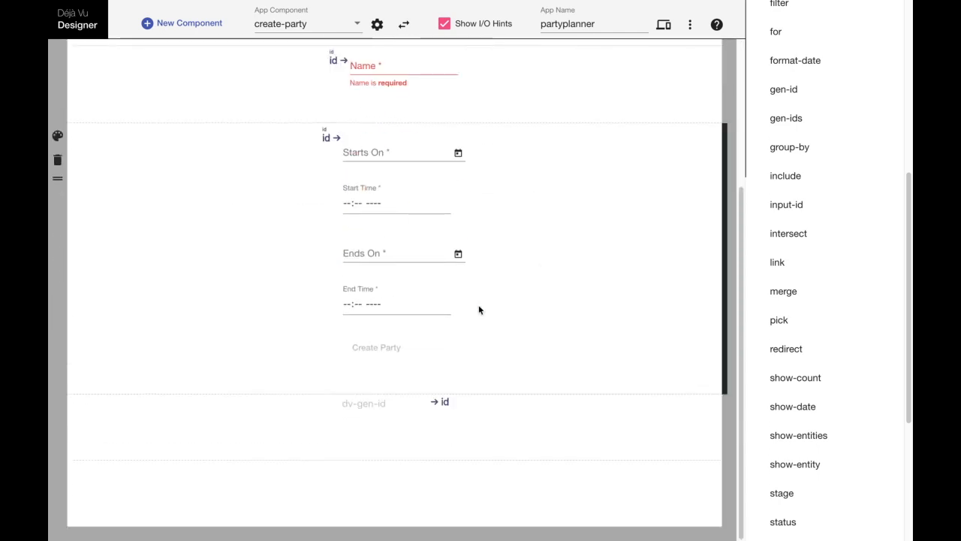
Preview the app, enter a party name in the form, and set both the start and end dates to 10/12/2019.
{"action": "left_click", "coordinate": [664, 25]}
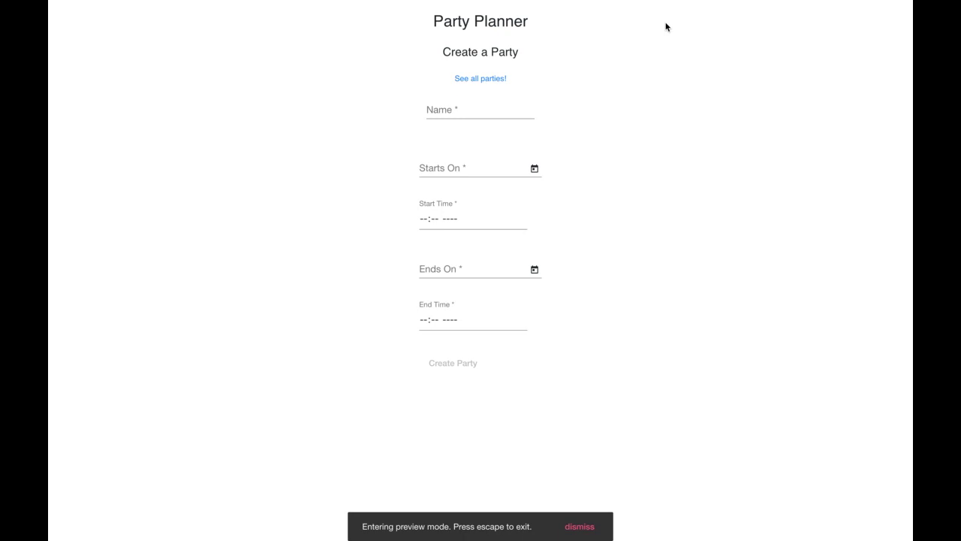
{"action": "left_click", "coordinate": [579, 525]}
{"action": "left_click", "coordinate": [452, 110]}
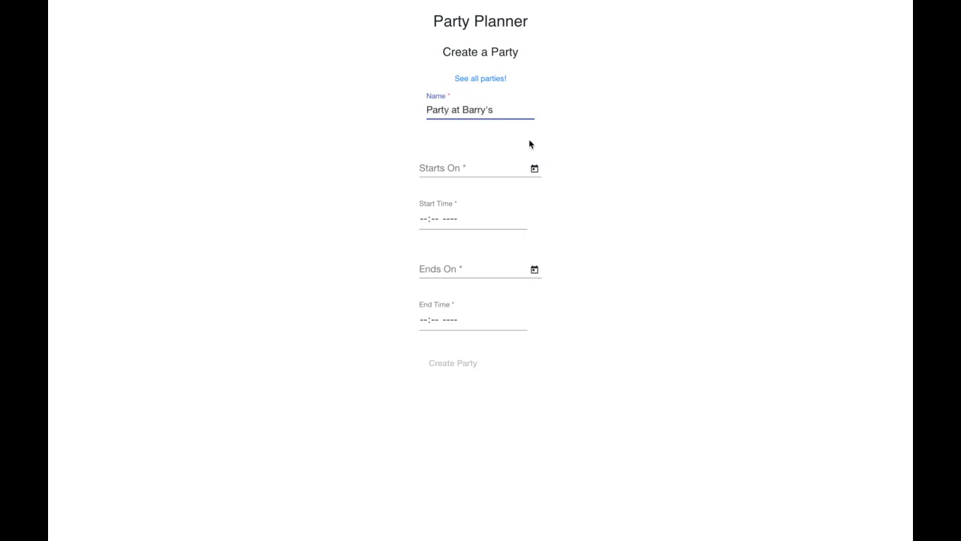
{"action": "left_click", "coordinate": [534, 168]}
{"action": "left_click", "coordinate": [577, 306]}
{"action": "left_click", "coordinate": [538, 264]}
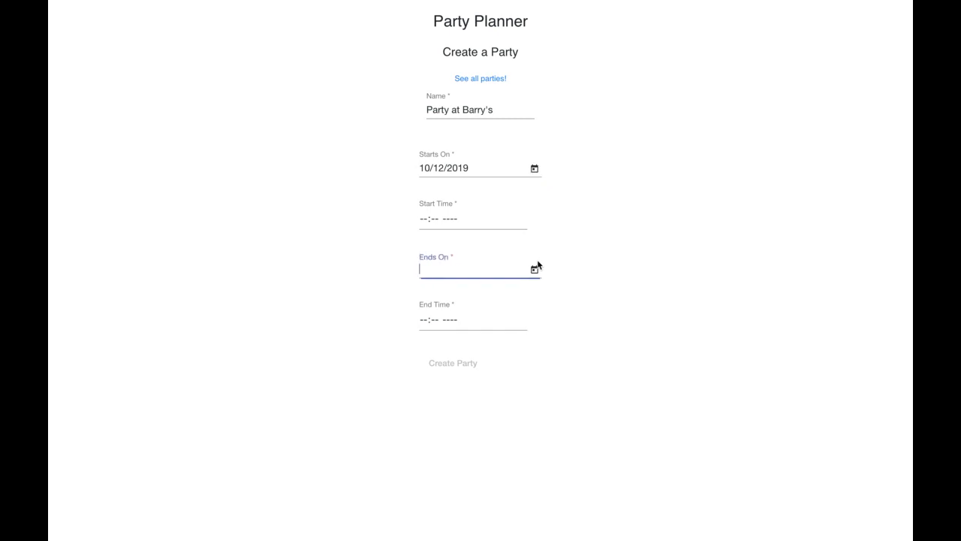
{"action": "left_click", "coordinate": [536, 267]}
{"action": "left_click", "coordinate": [581, 403]}
Set the start time to 06:00 p.m. and the end time to 10:00 p.m., and create the party.
{"action": "left_click", "coordinate": [423, 219]}
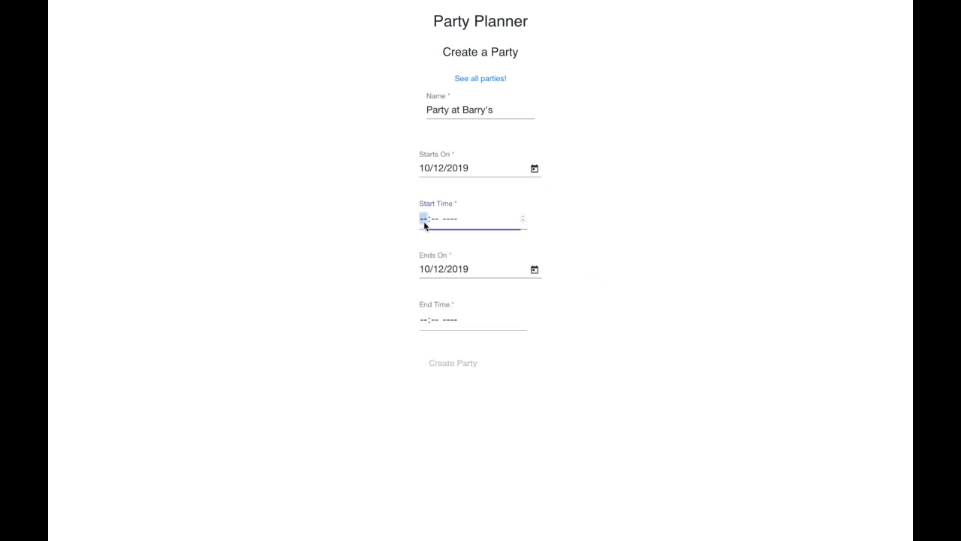
{"action": "type", "text": "0600p"}
{"action": "left_click", "coordinate": [425, 319]}
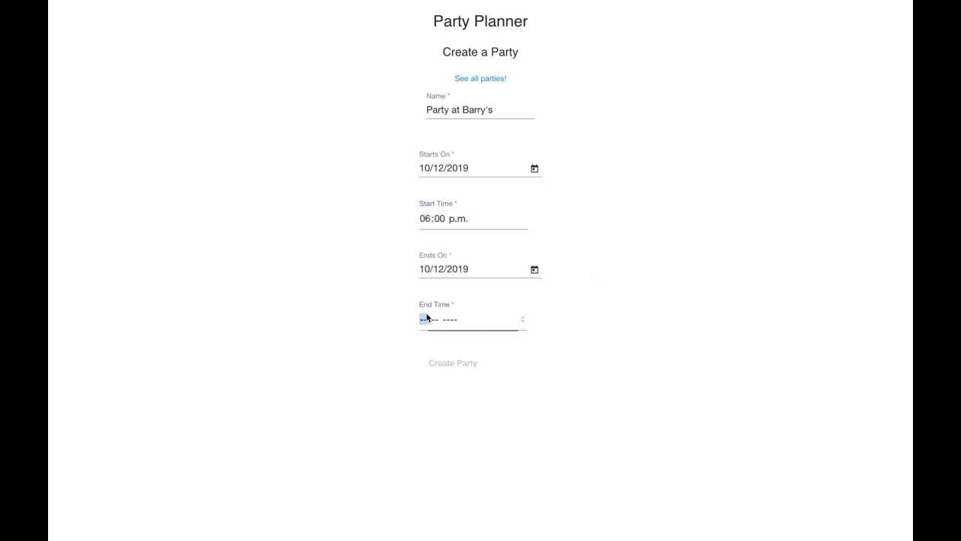
{"action": "type", "text": "10"}
{"action": "key", "text": "Tab"}
{"action": "type", "text": "p"}
{"action": "left_click", "coordinate": [434, 319]}
{"action": "type", "text": "00"}
{"action": "left_click", "coordinate": [589, 345]}
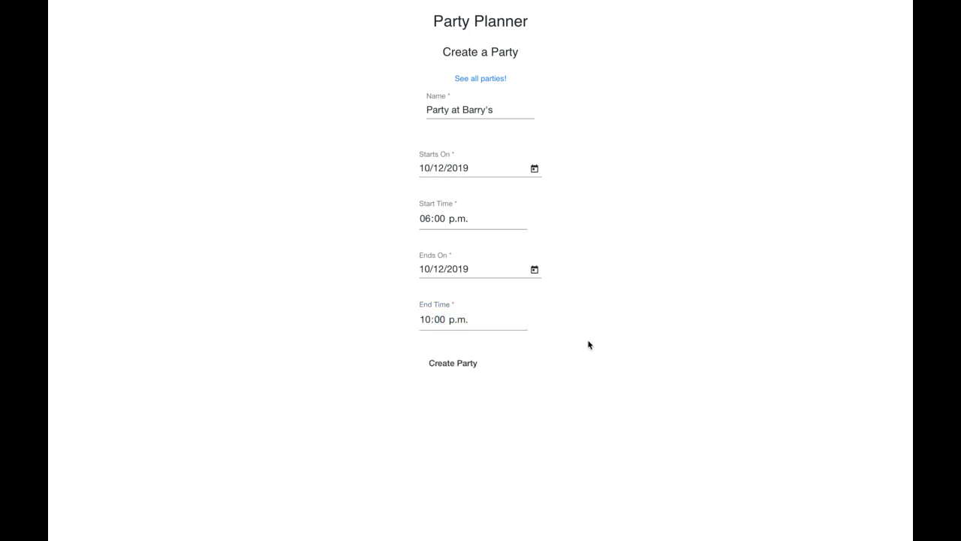
{"action": "left_click", "coordinate": [464, 359]}
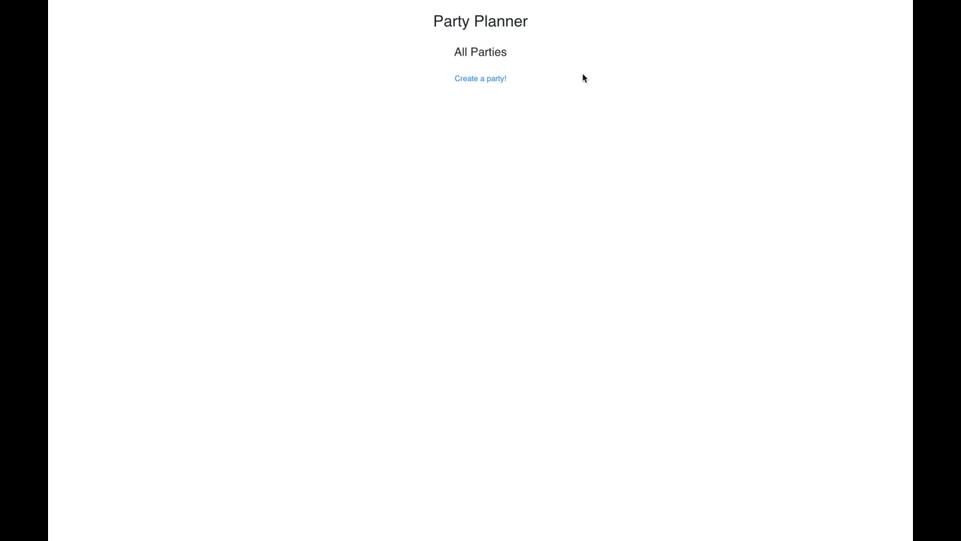
Exit the preview from the All Parties page and add the property show-objects component in a new row below the create-party link.
{"action": "key", "text": "Escape"}
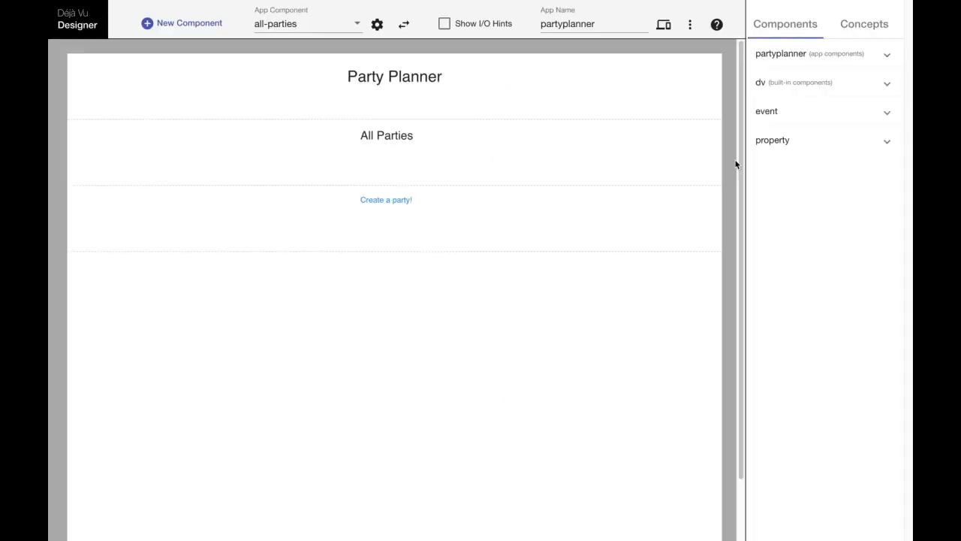
{"action": "left_click", "coordinate": [823, 142]}
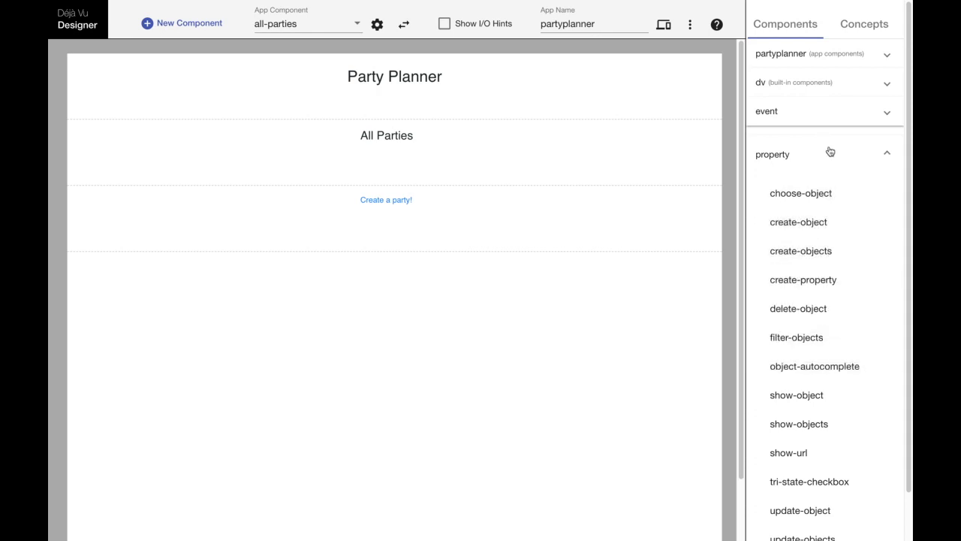
{"action": "scroll", "coordinate": [824, 153], "scroll_direction": "down", "scroll_amount": 1}
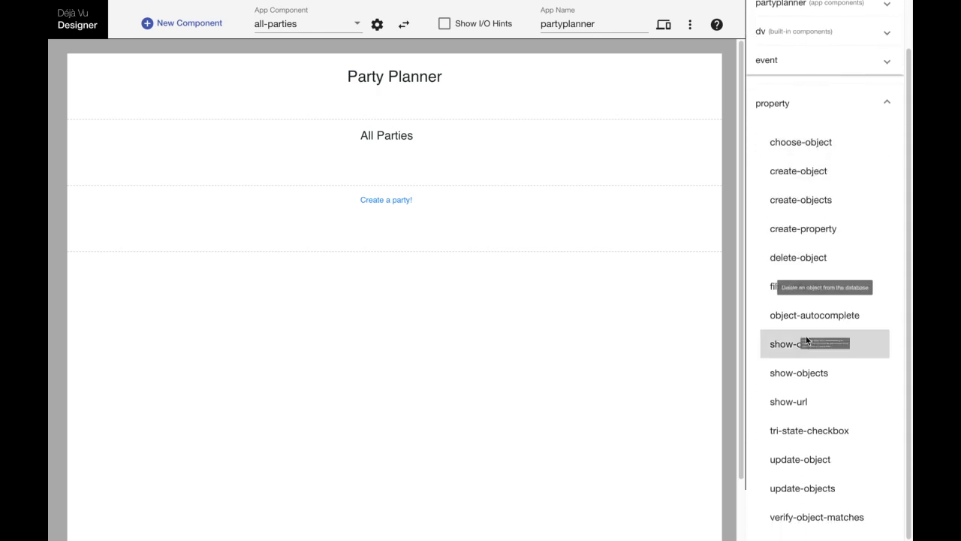
{"action": "left_click_drag", "start_coordinate": [827, 362], "coordinate": [442, 316]}
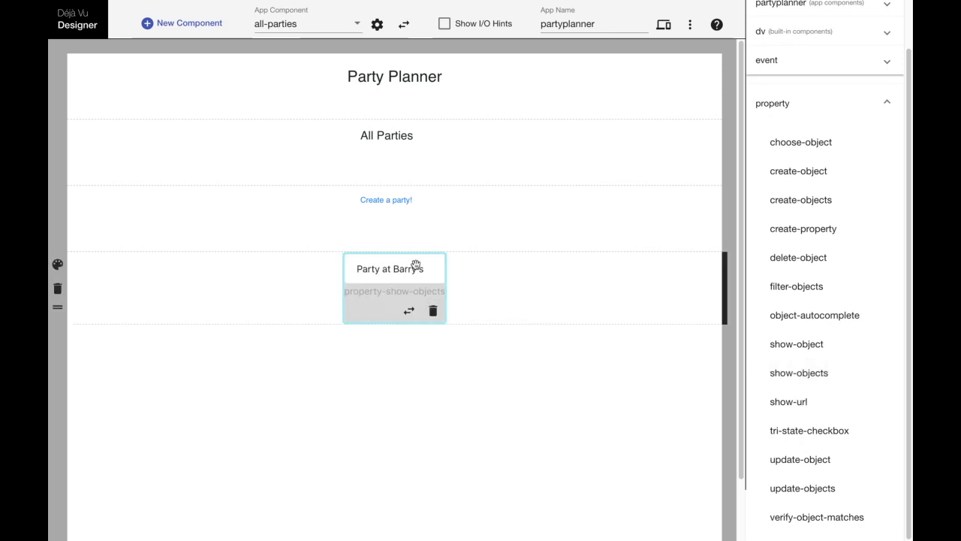
Try the event show-events component in a new row below the party list, and delete it from the page.
{"action": "left_click", "coordinate": [835, 61]}
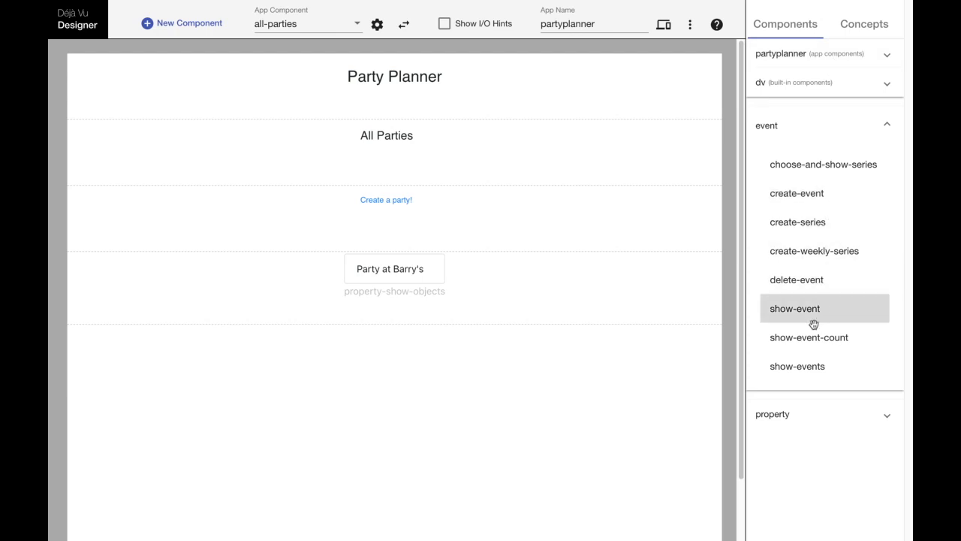
{"action": "left_click_drag", "start_coordinate": [607, 414], "coordinate": [508, 423]}
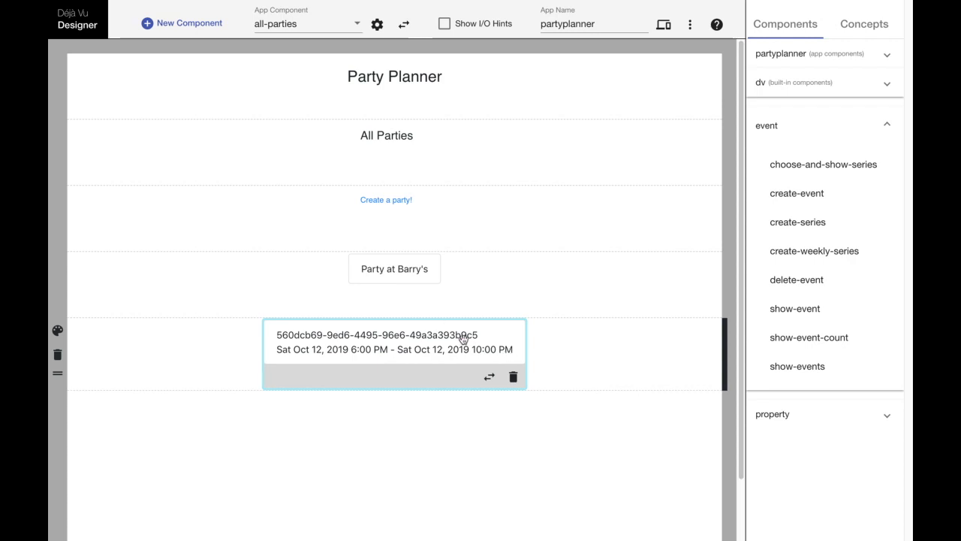
{"action": "left_click", "coordinate": [513, 377]}
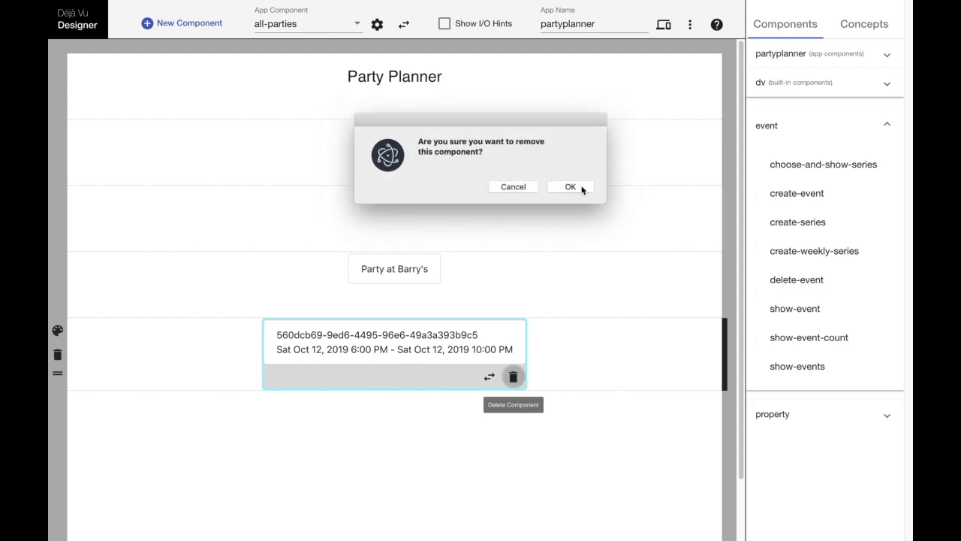
{"action": "left_click", "coordinate": [571, 187]}
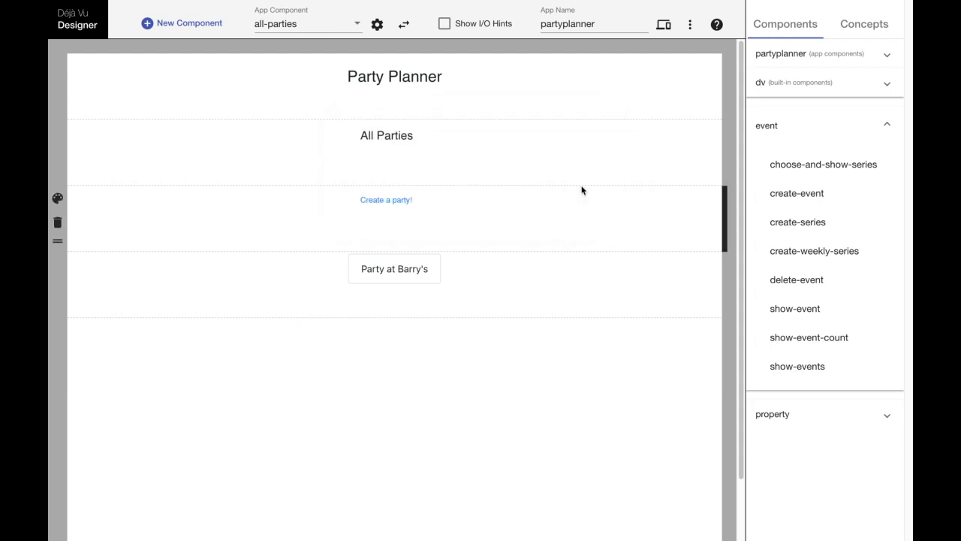
Review the inputs of the party list's show-objects component and the content input of the create-party link.
{"action": "left_click", "coordinate": [402, 293]}
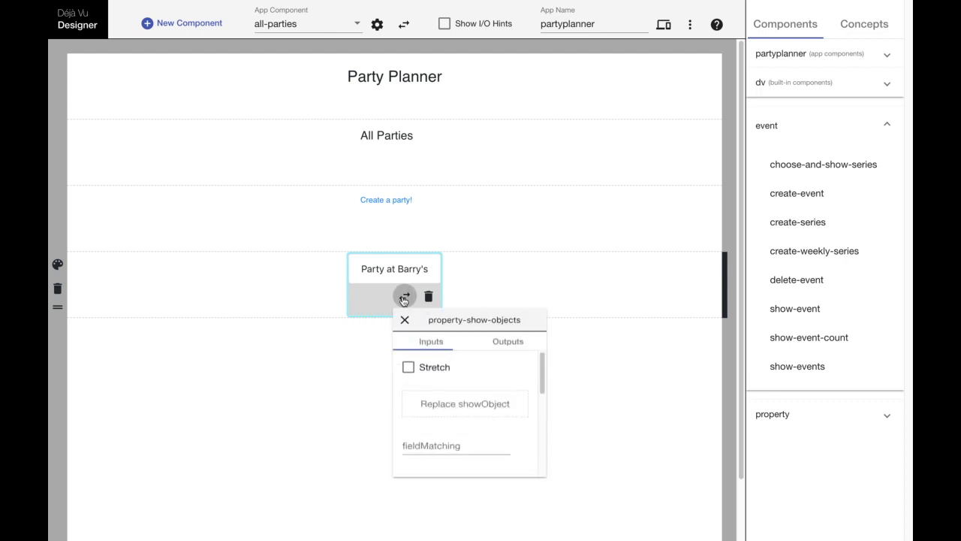
{"action": "scroll", "coordinate": [496, 391], "scroll_direction": "down", "scroll_amount": 1}
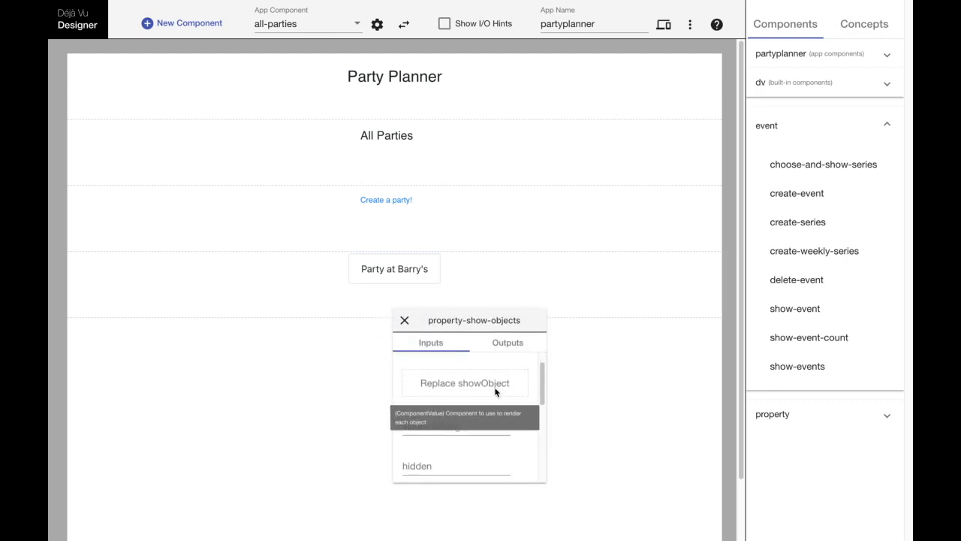
{"action": "scroll", "coordinate": [478, 387], "scroll_direction": "up", "scroll_amount": 1}
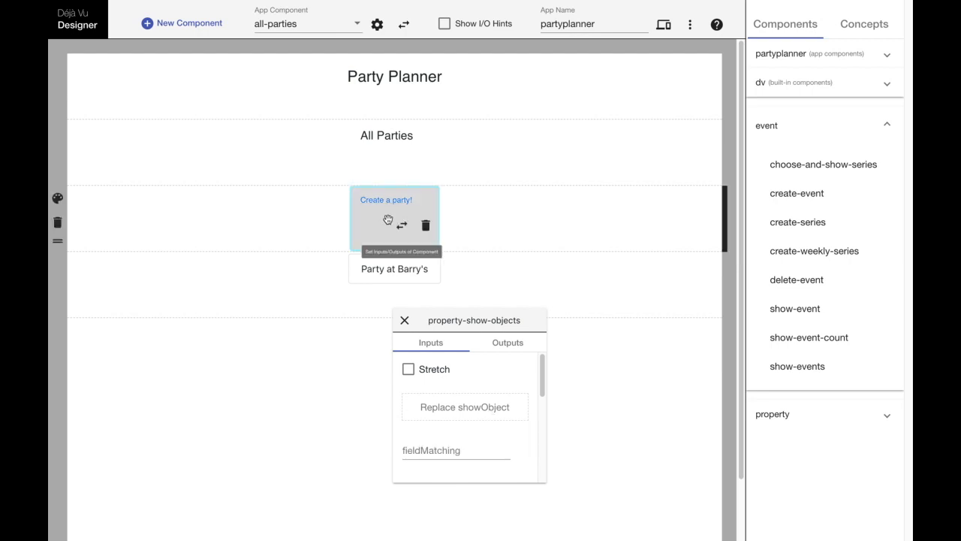
{"action": "left_click", "coordinate": [401, 225]}
{"action": "left_click_drag", "start_coordinate": [446, 250], "coordinate": [281, 226]}
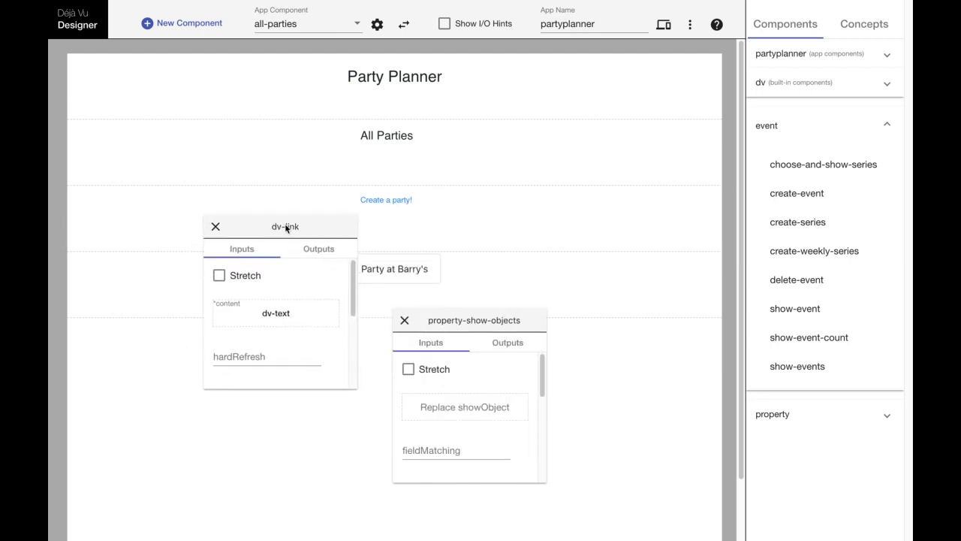
{"action": "left_click", "coordinate": [215, 226]}
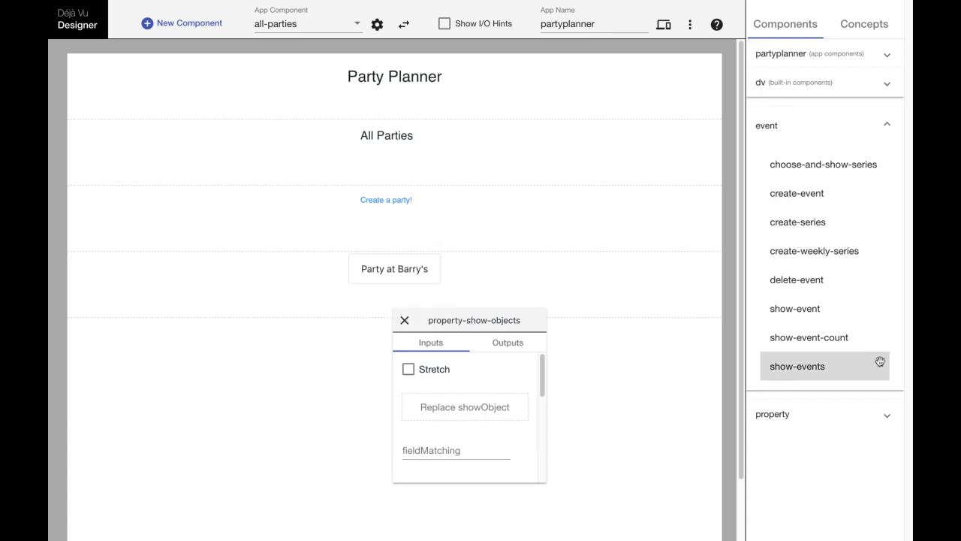
{"action": "left_click", "coordinate": [404, 320]}
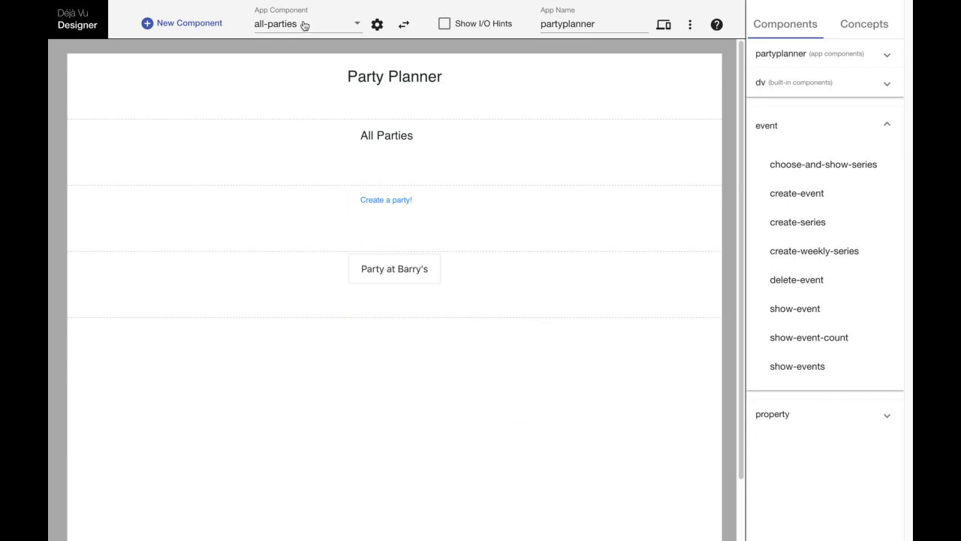
Create a new app component named show-party, neither a page nor a transaction, and open it for editing.
{"action": "left_click", "coordinate": [184, 22]}
{"action": "type", "text": "show-party"}
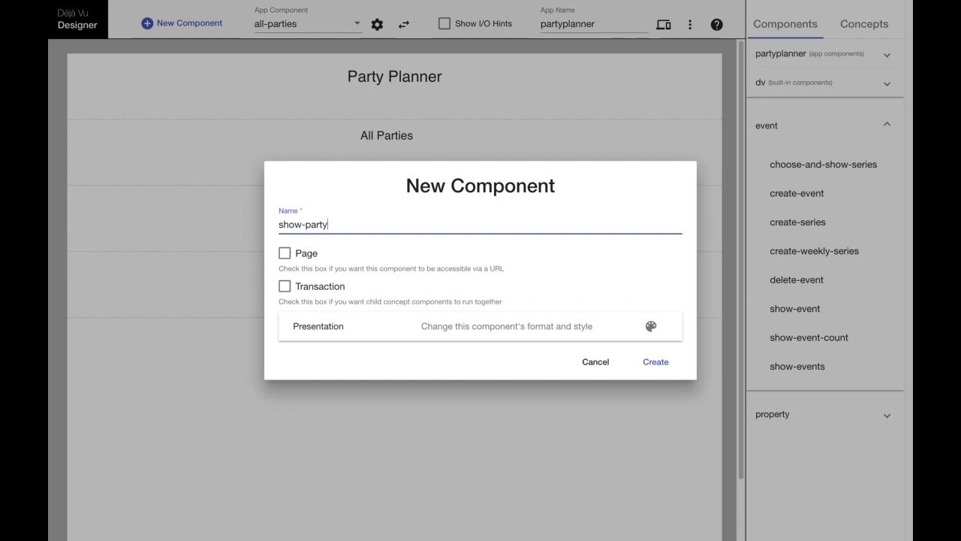
{"action": "left_click", "coordinate": [646, 362]}
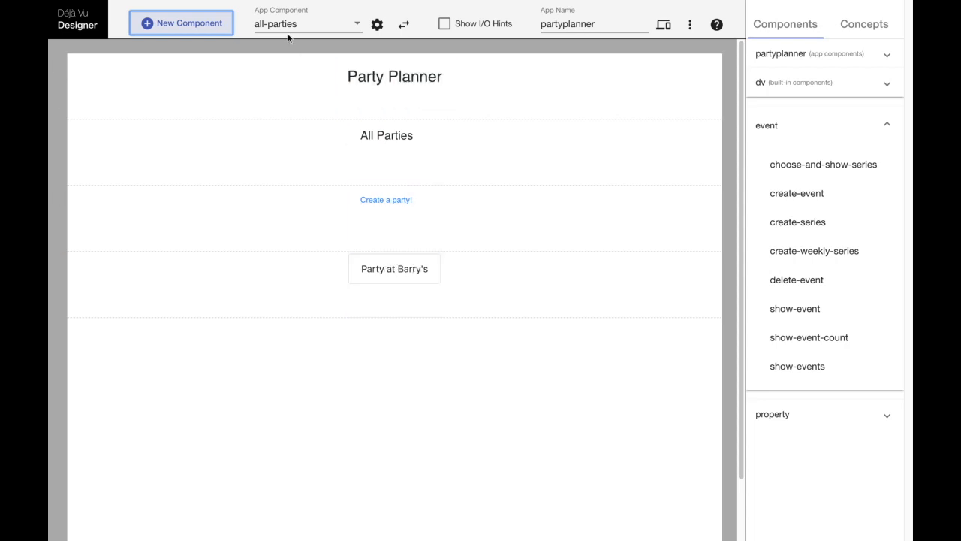
{"action": "left_click", "coordinate": [285, 28]}
{"action": "left_click", "coordinate": [310, 96]}
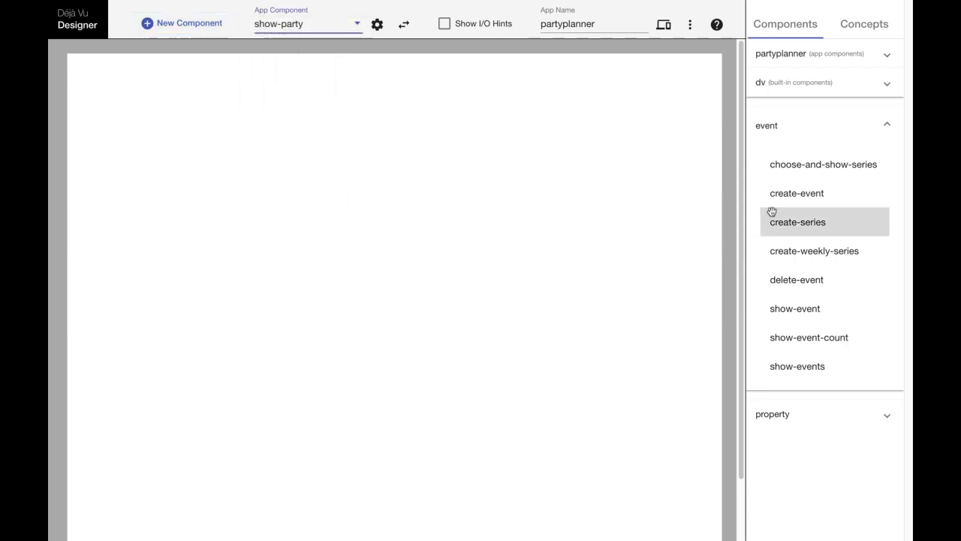
Add the property show-object component to show-party, with the event show-event component in a new row below it.
{"action": "left_click", "coordinate": [783, 417]}
{"action": "scroll", "coordinate": [793, 285], "scroll_direction": "down", "scroll_amount": 1}
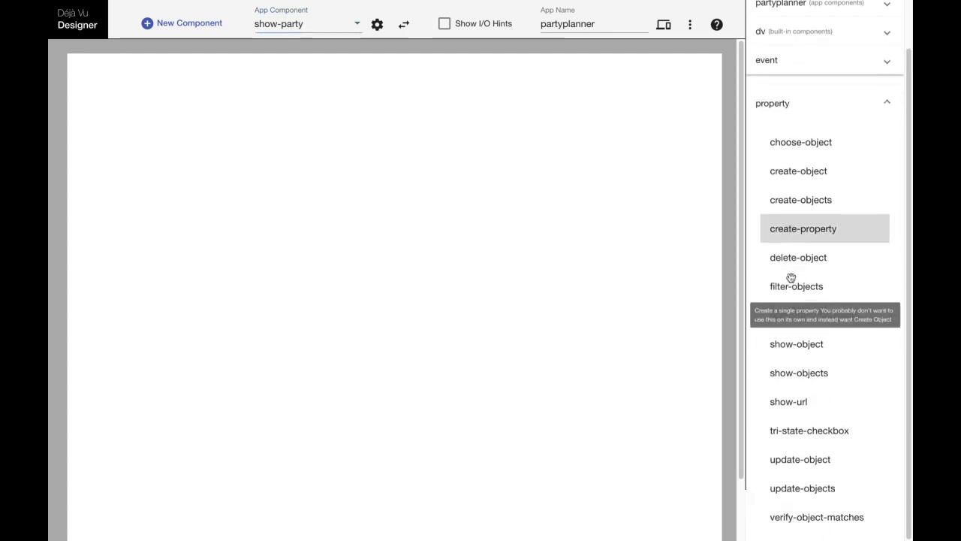
{"action": "left_click_drag", "start_coordinate": [819, 345], "coordinate": [549, 343]}
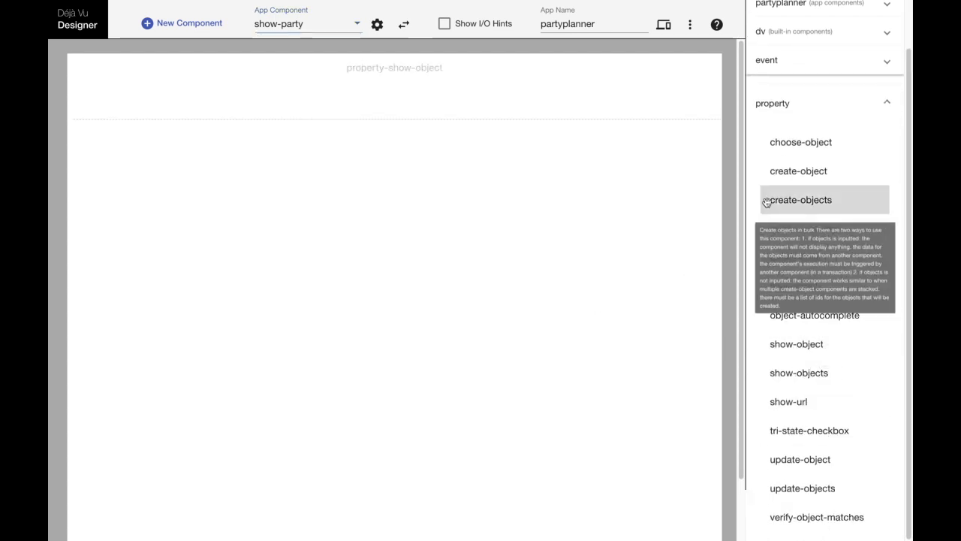
{"action": "left_click", "coordinate": [815, 65]}
{"action": "left_click_drag", "start_coordinate": [828, 320], "coordinate": [527, 316]}
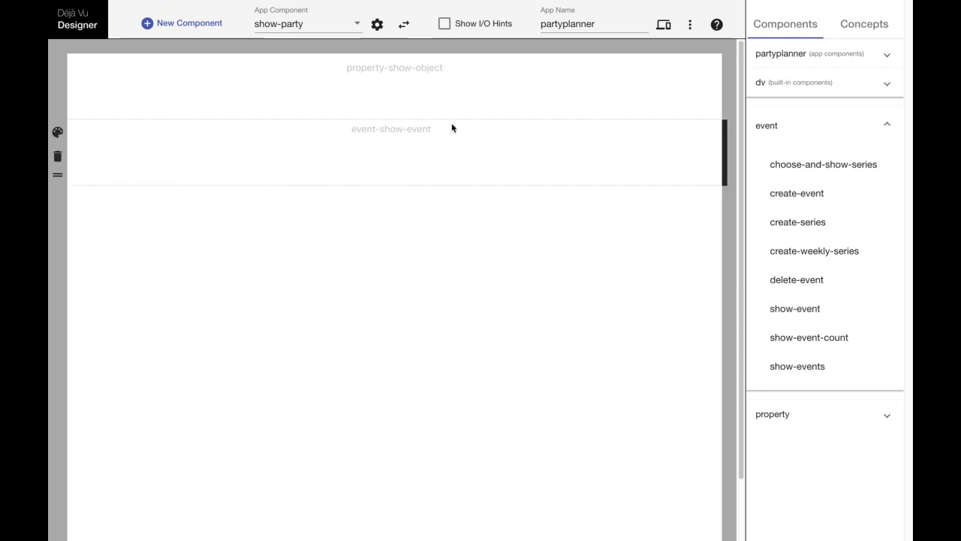
Open the inputs of show-object and show-event, and add an input named id to the show-party component.
{"action": "left_click", "coordinate": [401, 84]}
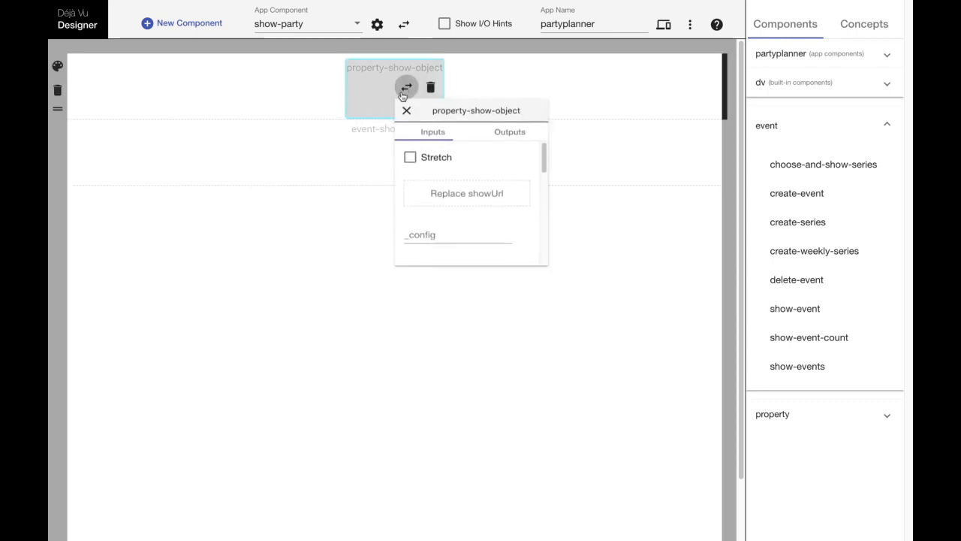
{"action": "mouse_move", "coordinate": [373, 131]}
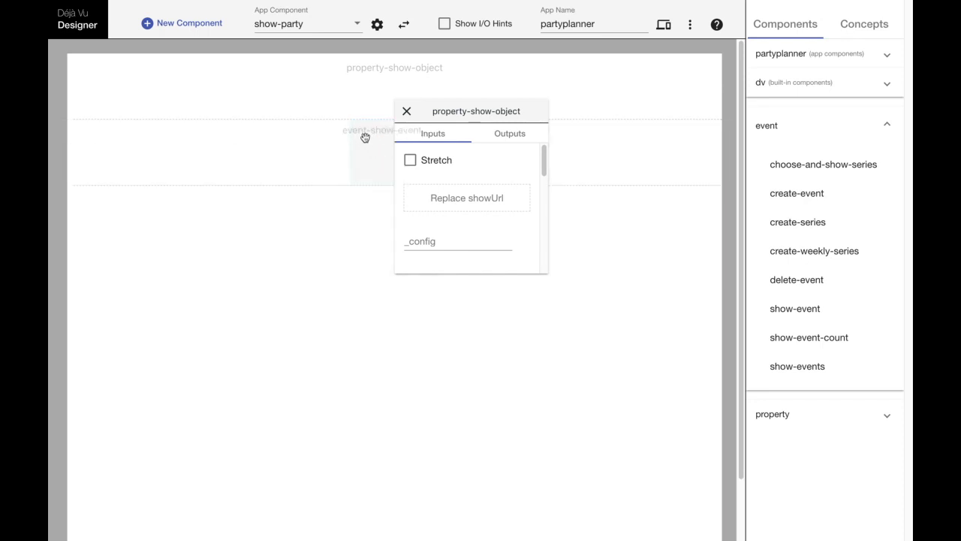
{"action": "left_click_drag", "start_coordinate": [428, 119], "coordinate": [522, 86]}
{"action": "left_click", "coordinate": [401, 148]}
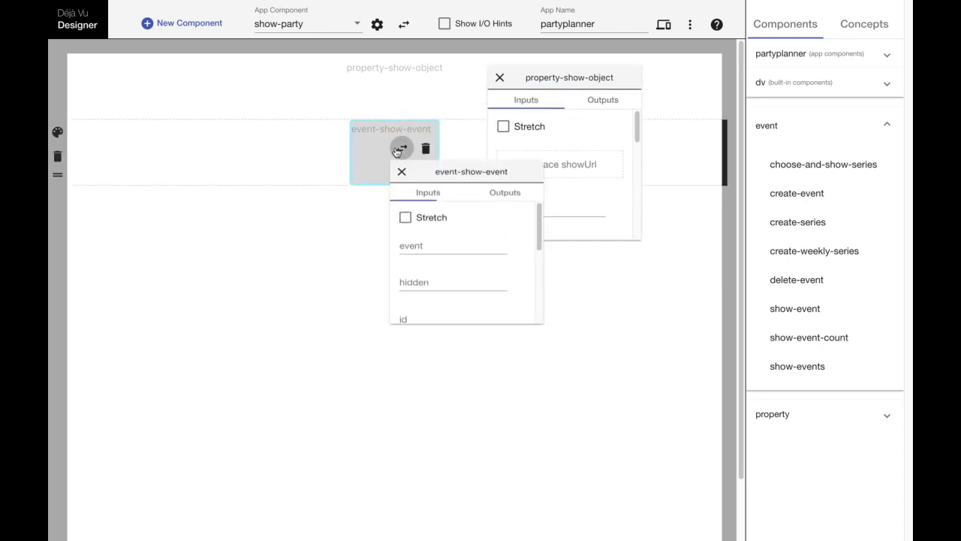
{"action": "left_click_drag", "start_coordinate": [441, 169], "coordinate": [553, 280]}
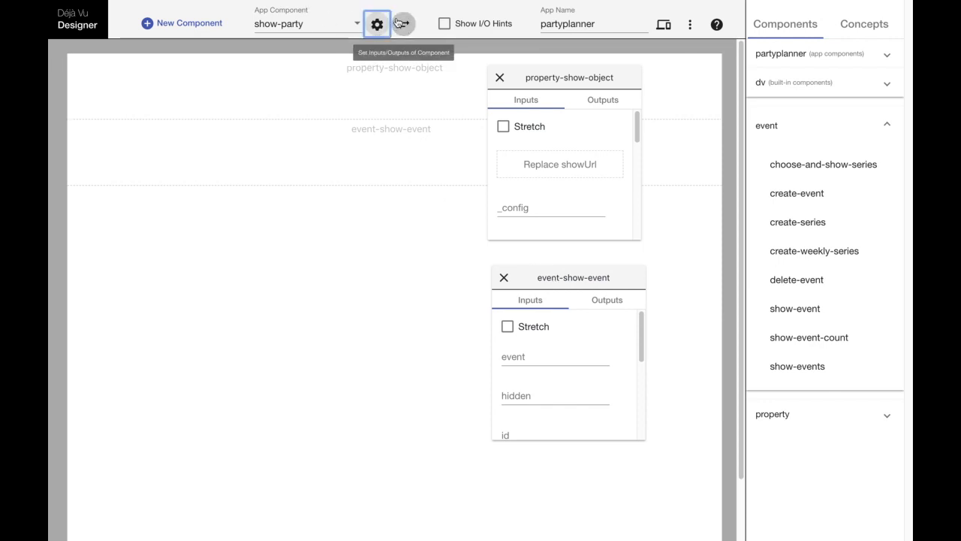
{"action": "left_click", "coordinate": [401, 23]}
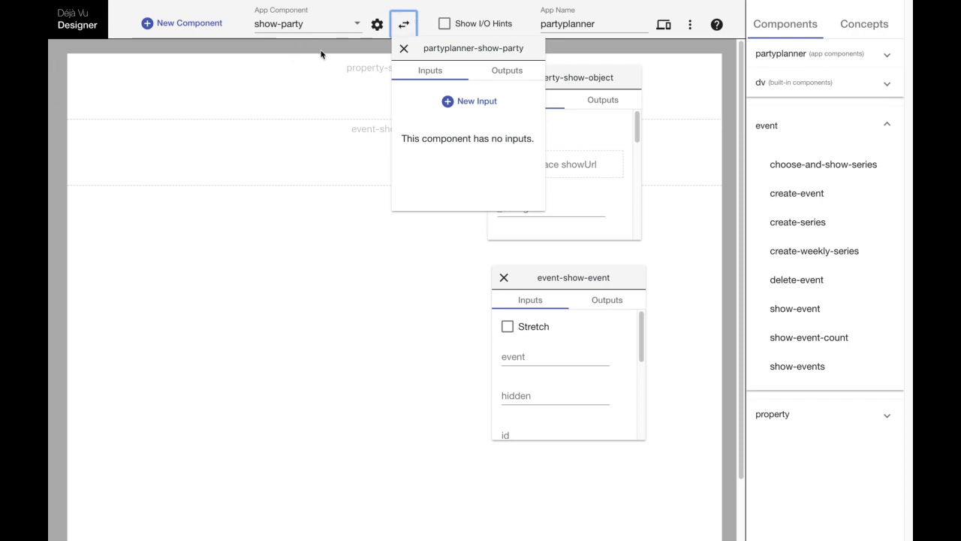
{"action": "left_click", "coordinate": [481, 103]}
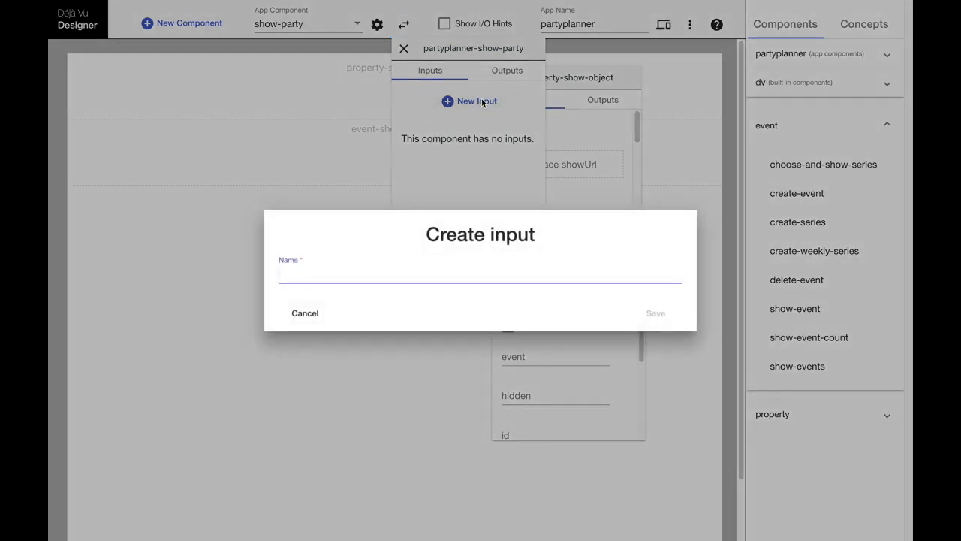
{"action": "type", "text": "id"}
{"action": "left_click", "coordinate": [659, 311]}
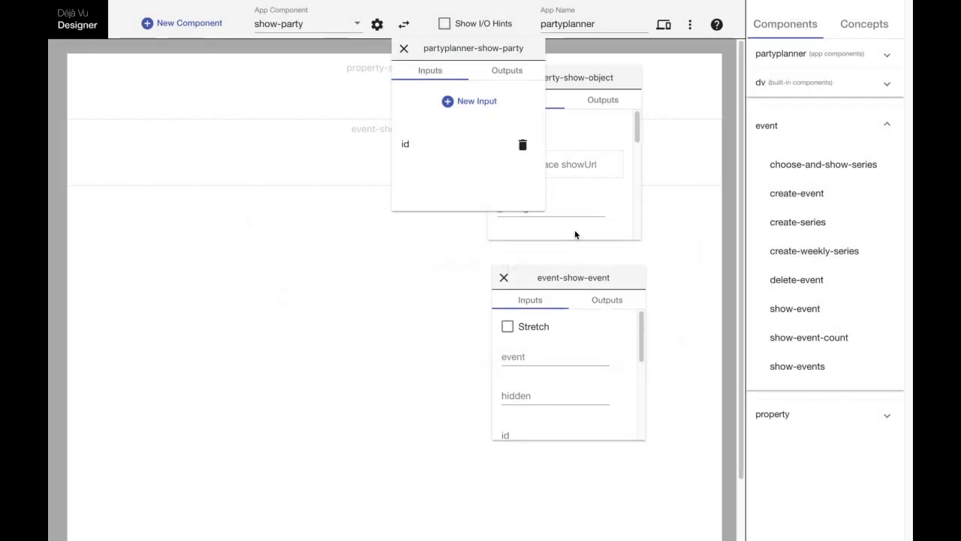
Feed show-party's id input into the id inputs of both the show-object and show-event components.
{"action": "left_click_drag", "start_coordinate": [445, 46], "coordinate": [284, 101]}
{"action": "scroll", "coordinate": [560, 154], "scroll_direction": "down", "scroll_amount": 5}
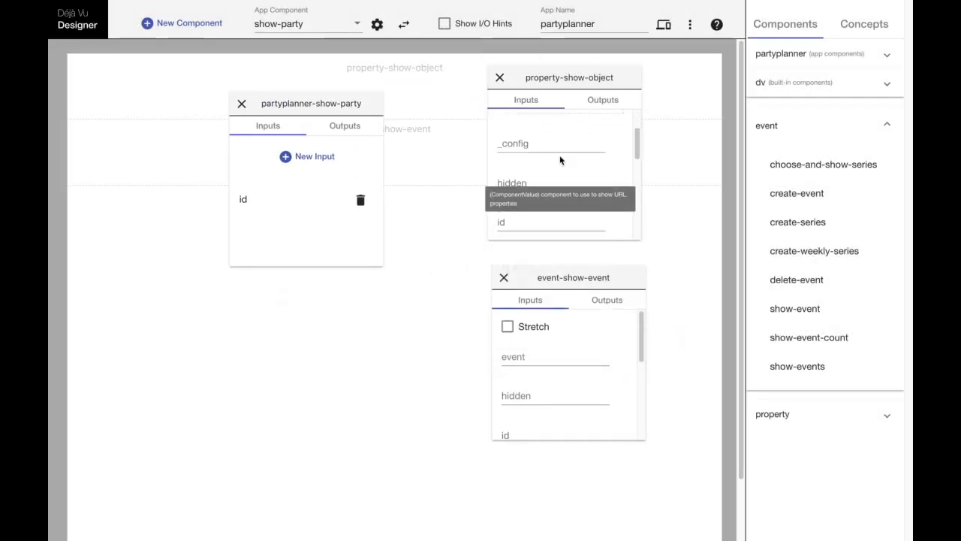
{"action": "left_click_drag", "start_coordinate": [219, 204], "coordinate": [533, 124]}
{"action": "left_click_drag", "start_coordinate": [268, 201], "coordinate": [533, 432]}
{"action": "left_click", "coordinate": [503, 277]}
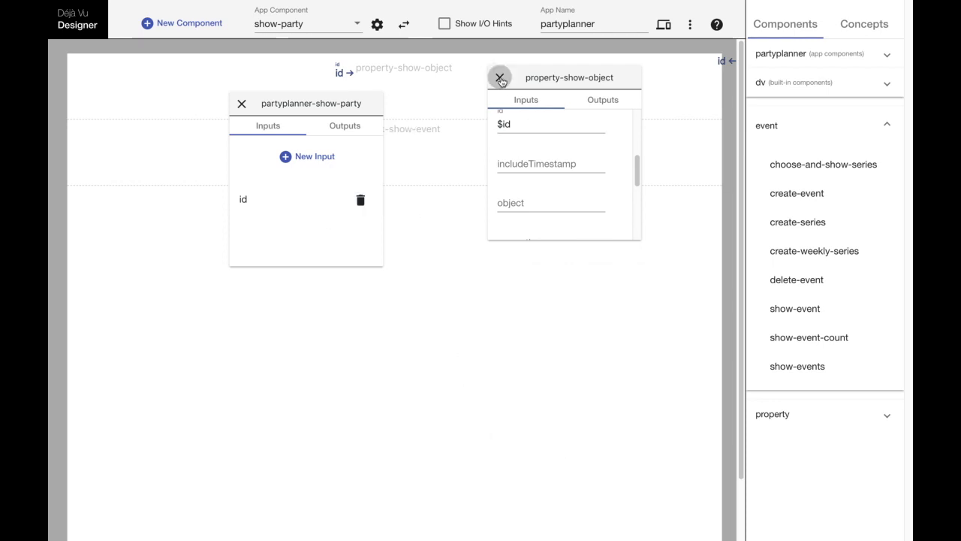
{"action": "left_click", "coordinate": [499, 78]}
{"action": "left_click", "coordinate": [241, 102]}
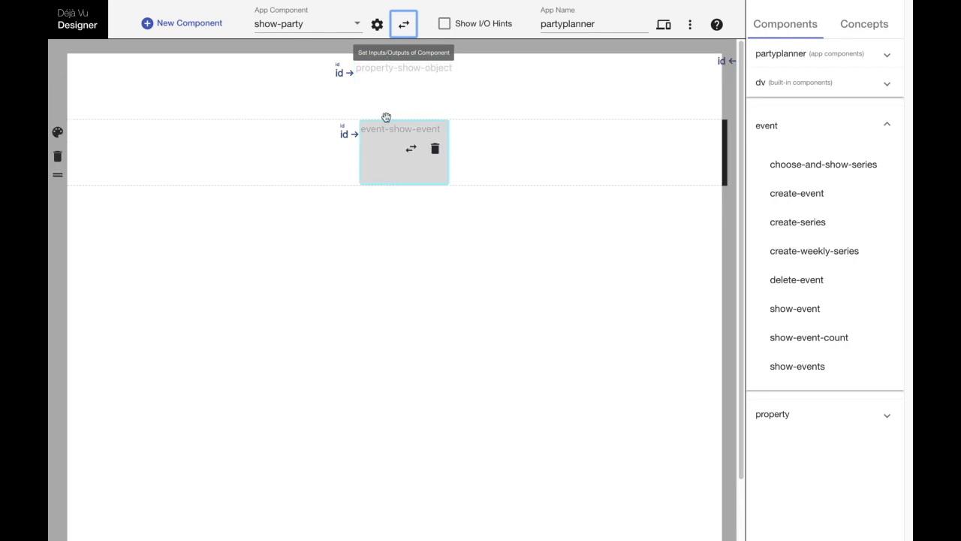
Check the id input of the show-event component in show-party.
{"action": "left_click", "coordinate": [412, 149]}
{"action": "scroll", "coordinate": [526, 308], "scroll_direction": "down", "scroll_amount": 2}
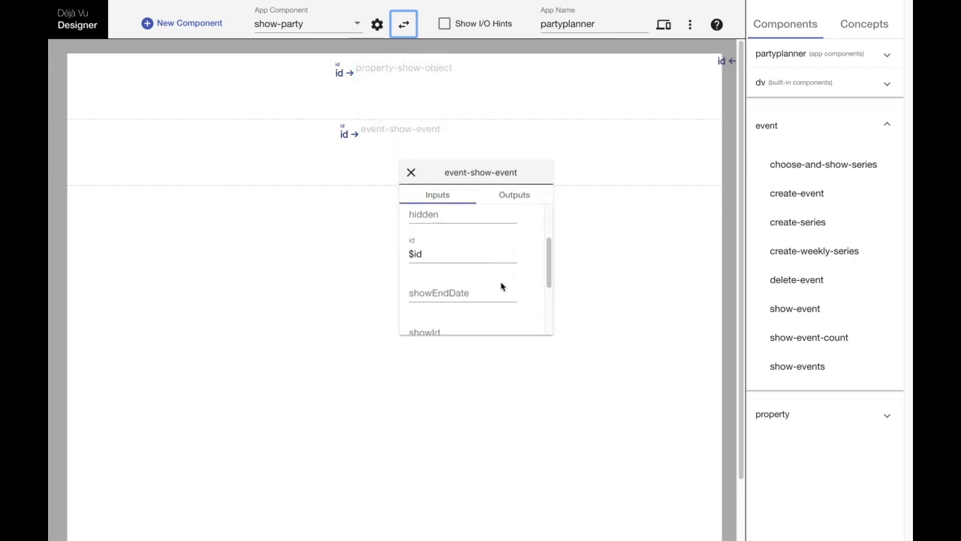
{"action": "left_click_drag", "start_coordinate": [456, 257], "coordinate": [405, 258]}
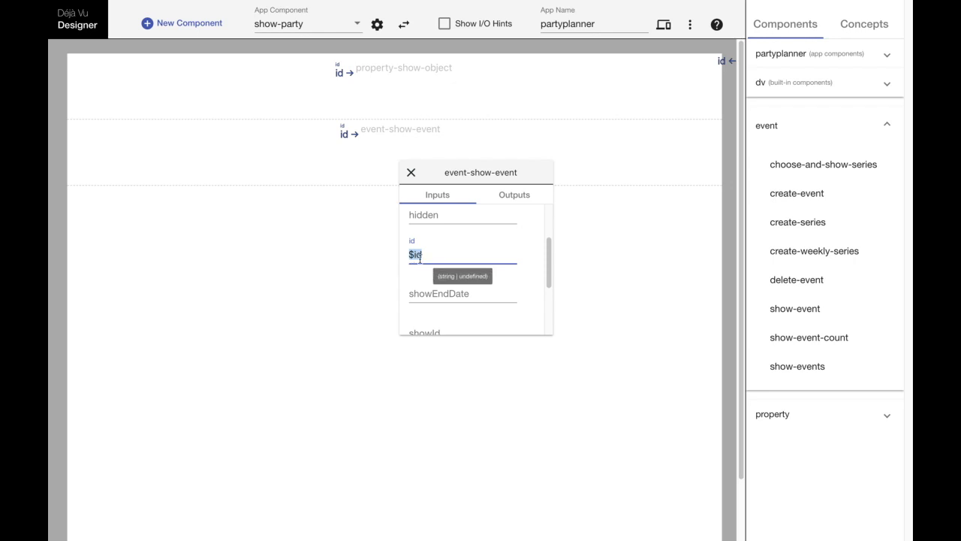
{"action": "left_click", "coordinate": [411, 172]}
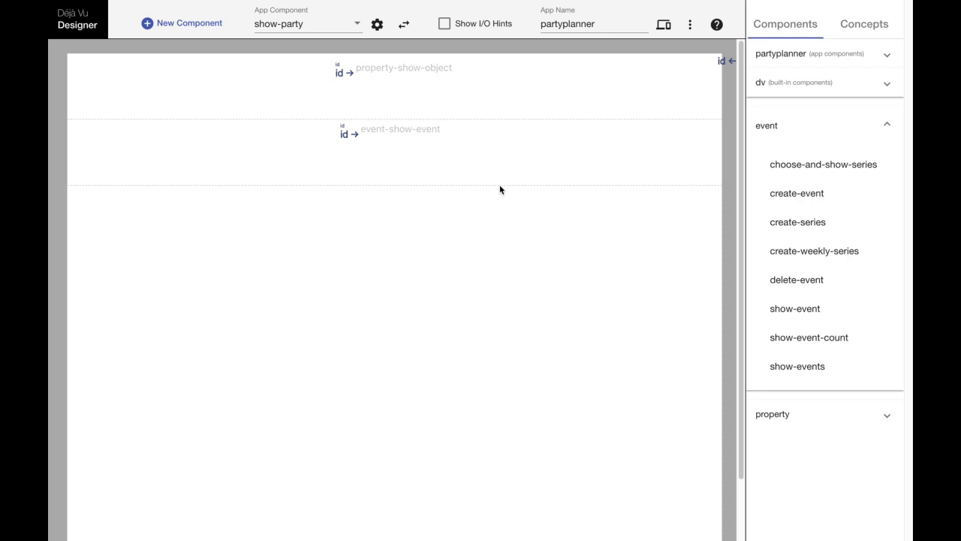
{"action": "mouse_move", "coordinate": [500, 155]}
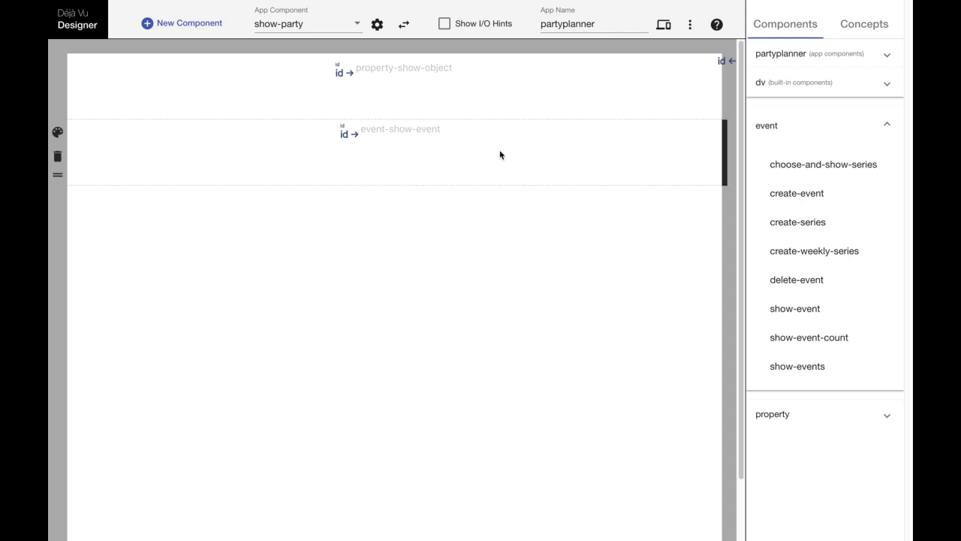
In all-parties, replace the showObject input of the party list with the show-party component and open its input settings.
{"action": "left_click", "coordinate": [306, 23]}
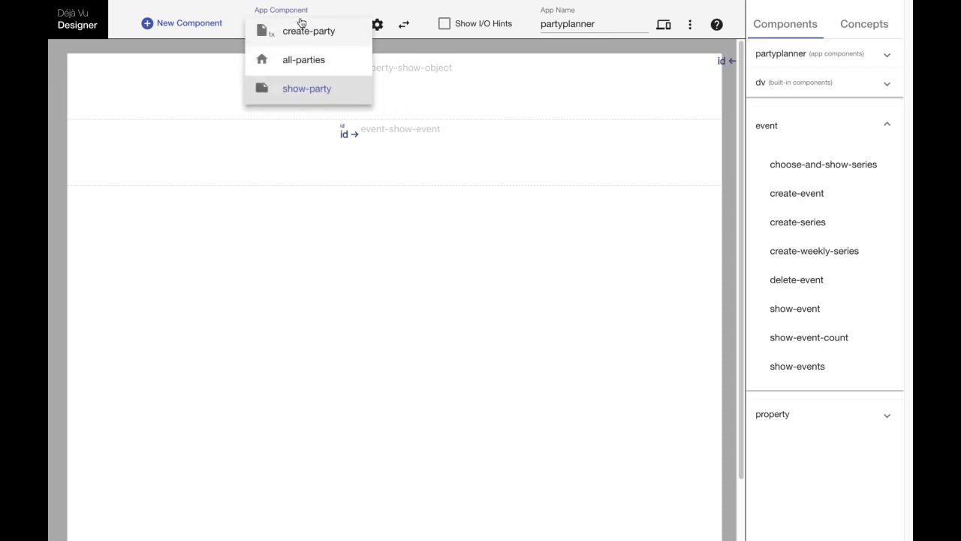
{"action": "left_click", "coordinate": [305, 65]}
{"action": "mouse_move", "coordinate": [401, 269]}
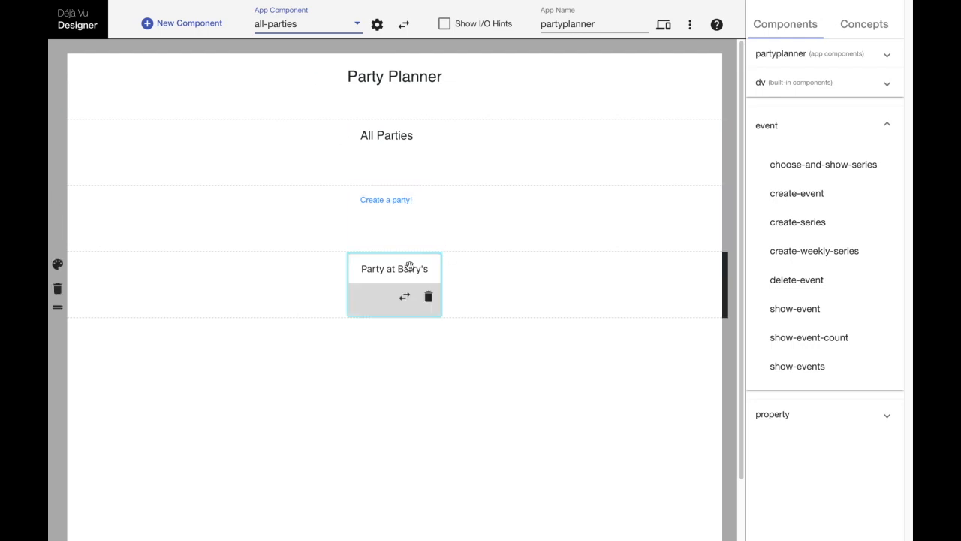
{"action": "left_click", "coordinate": [403, 296]}
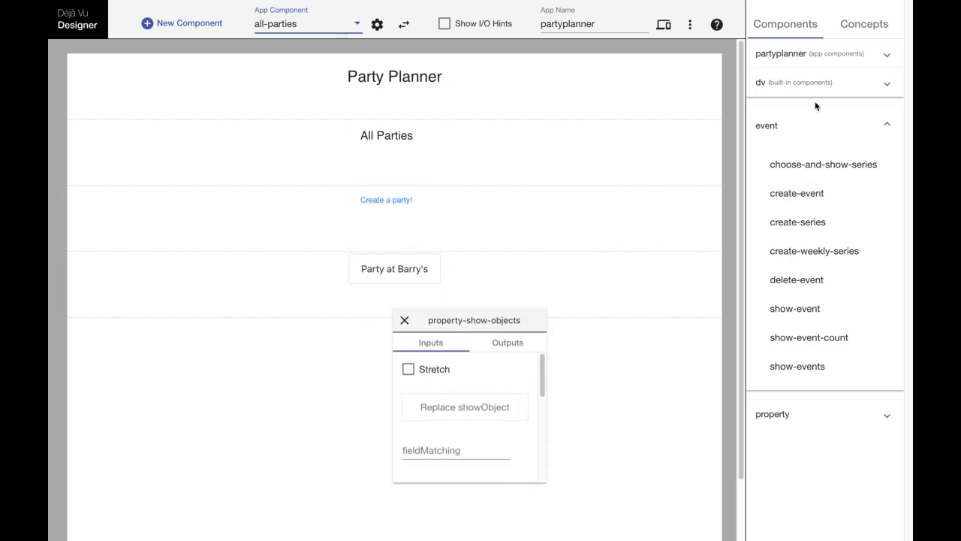
{"action": "left_click", "coordinate": [815, 56]}
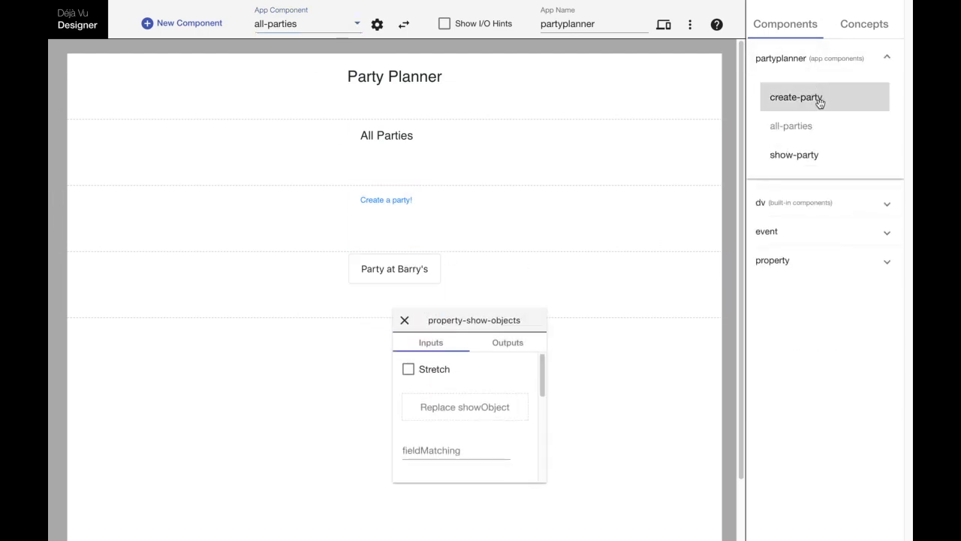
{"action": "left_click_drag", "start_coordinate": [809, 156], "coordinate": [490, 407]}
{"action": "left_click", "coordinate": [490, 407]}
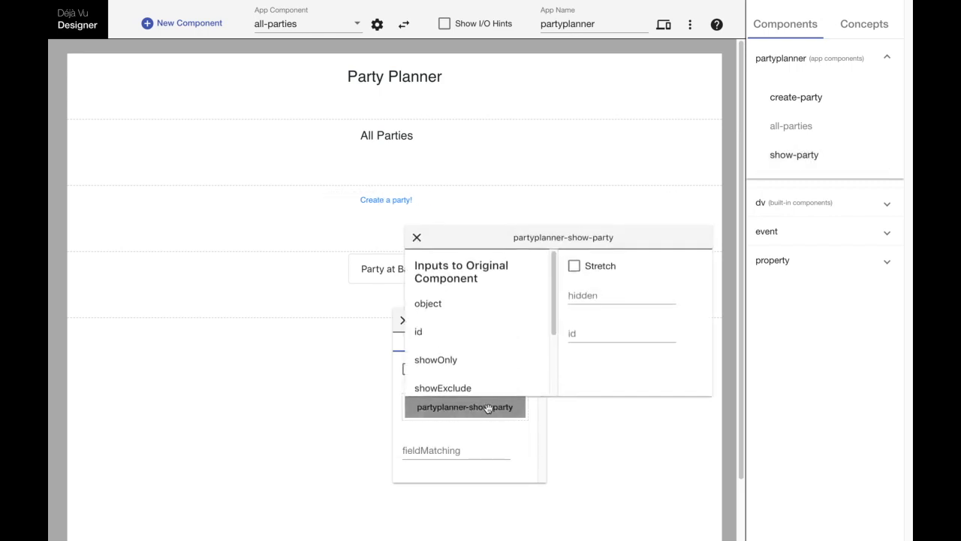
Set show-party's id input to $object.id using the original component's object input, and close the input settings.
{"action": "left_click", "coordinate": [601, 332]}
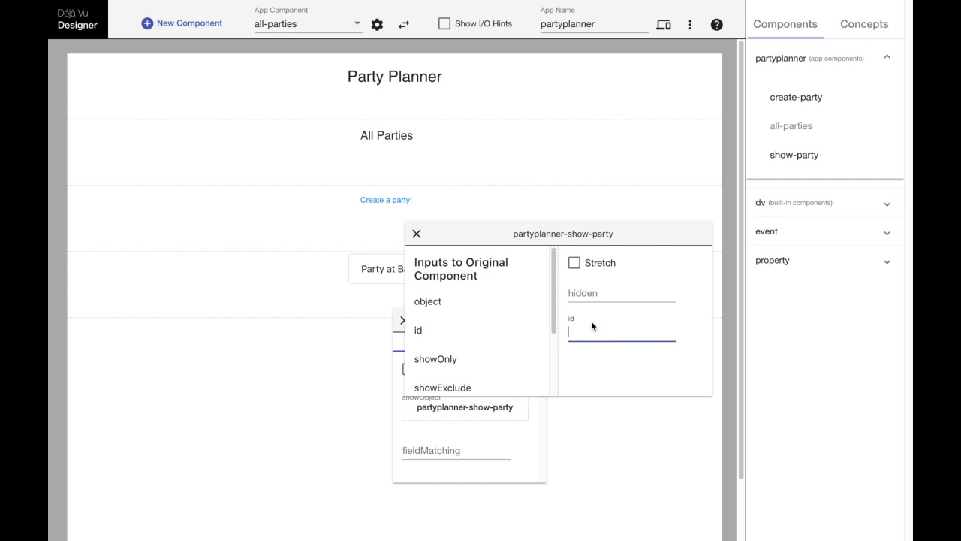
{"action": "scroll", "coordinate": [450, 278], "scroll_direction": "down", "scroll_amount": 1}
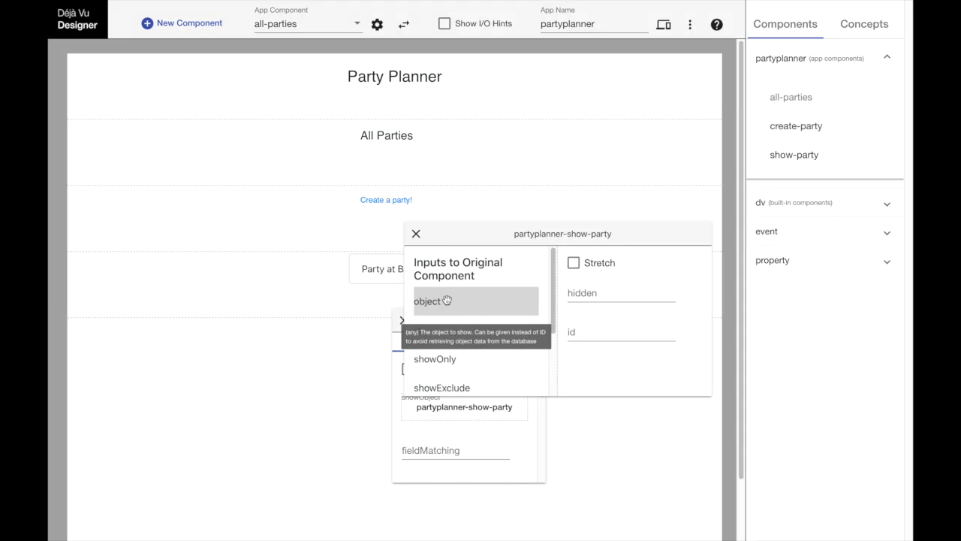
{"action": "left_click_drag", "start_coordinate": [447, 301], "coordinate": [605, 334]}
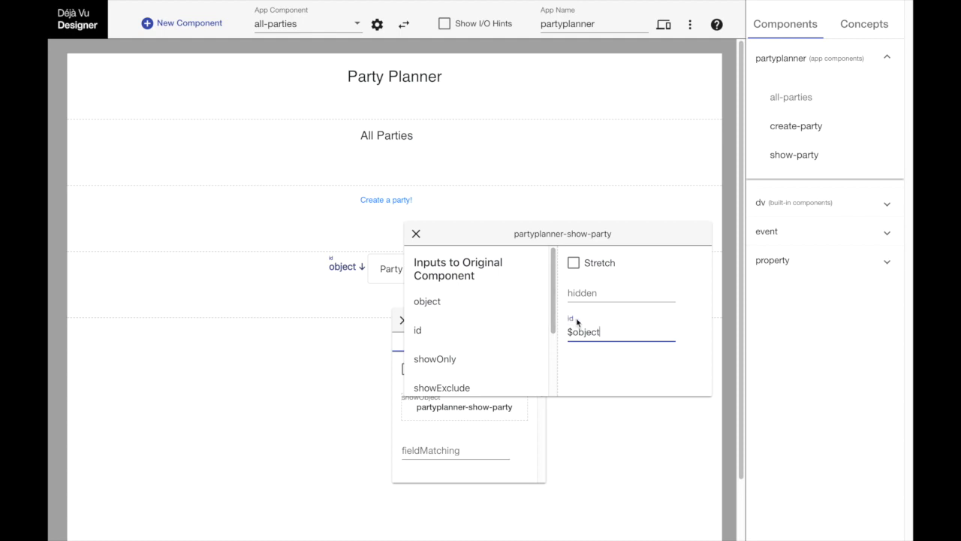
{"action": "type", "text": ".id"}
{"action": "left_click_drag", "start_coordinate": [628, 332], "coordinate": [597, 335]}
{"action": "left_click", "coordinate": [629, 332]}
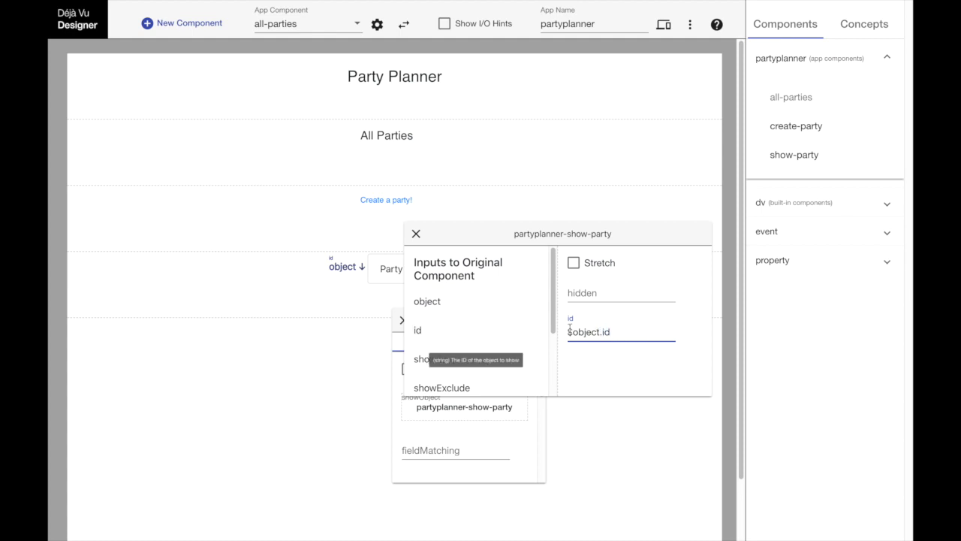
{"action": "left_click", "coordinate": [415, 233]}
{"action": "left_click", "coordinate": [407, 321]}
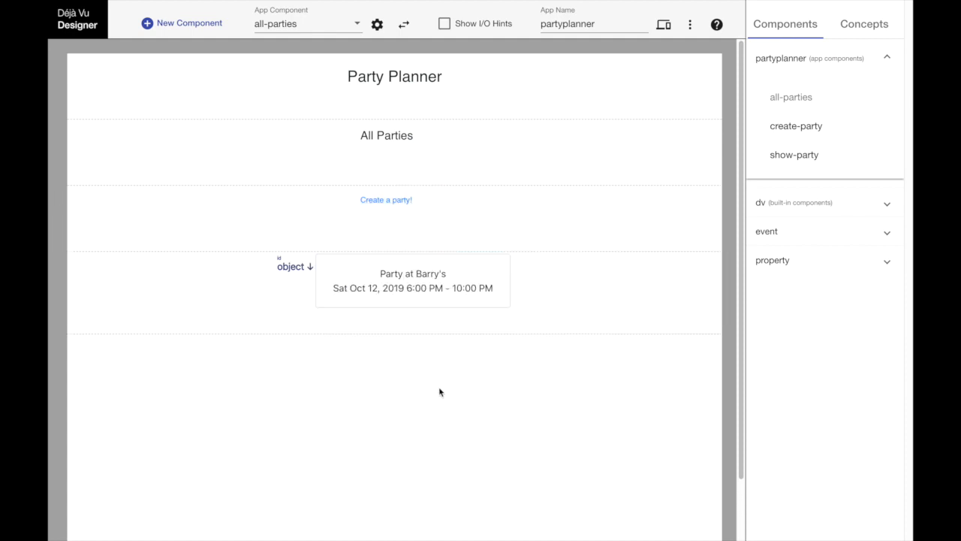